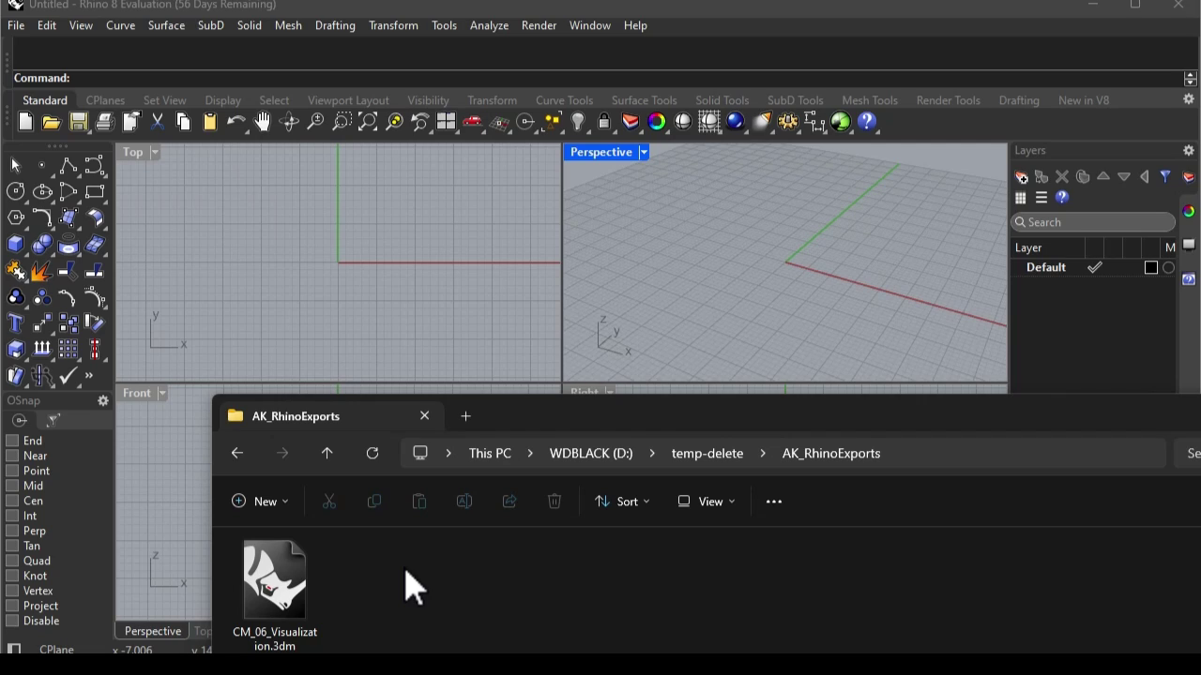
- Open the CM_06_Visualization.3dm model from the AK_RhinoExports folder in Rhino
{"action": "left_click", "coordinate": [279, 603]}
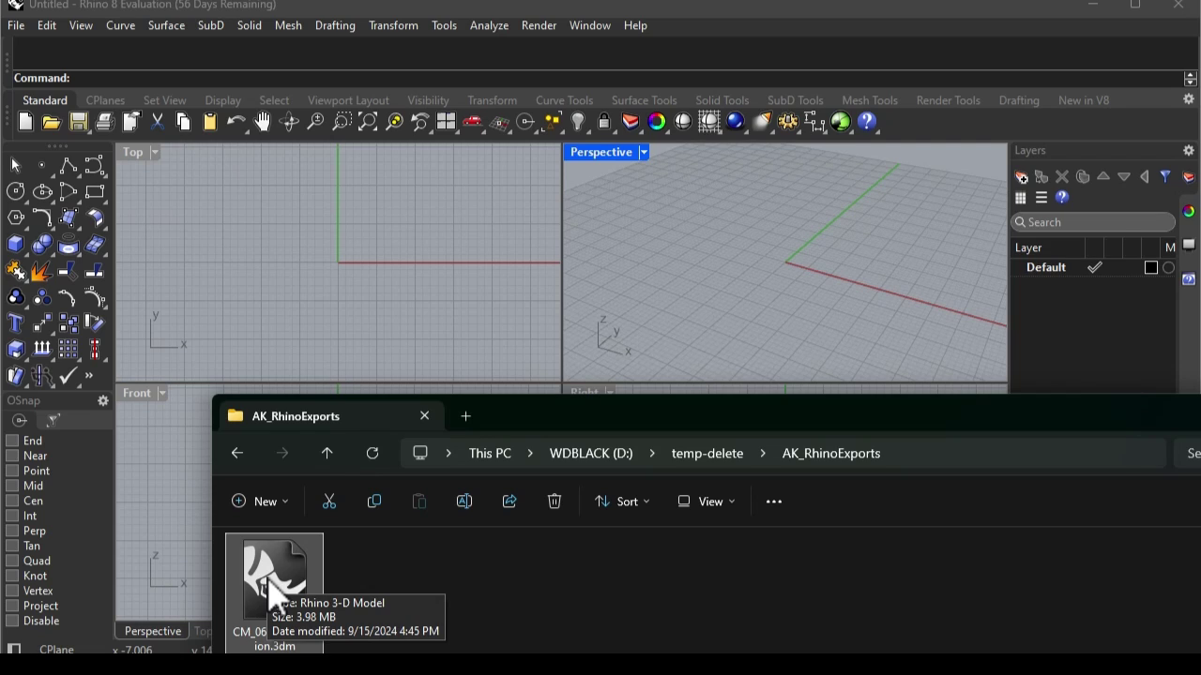
{"action": "left_click_drag", "start_coordinate": [270, 586], "coordinate": [702, 243]}
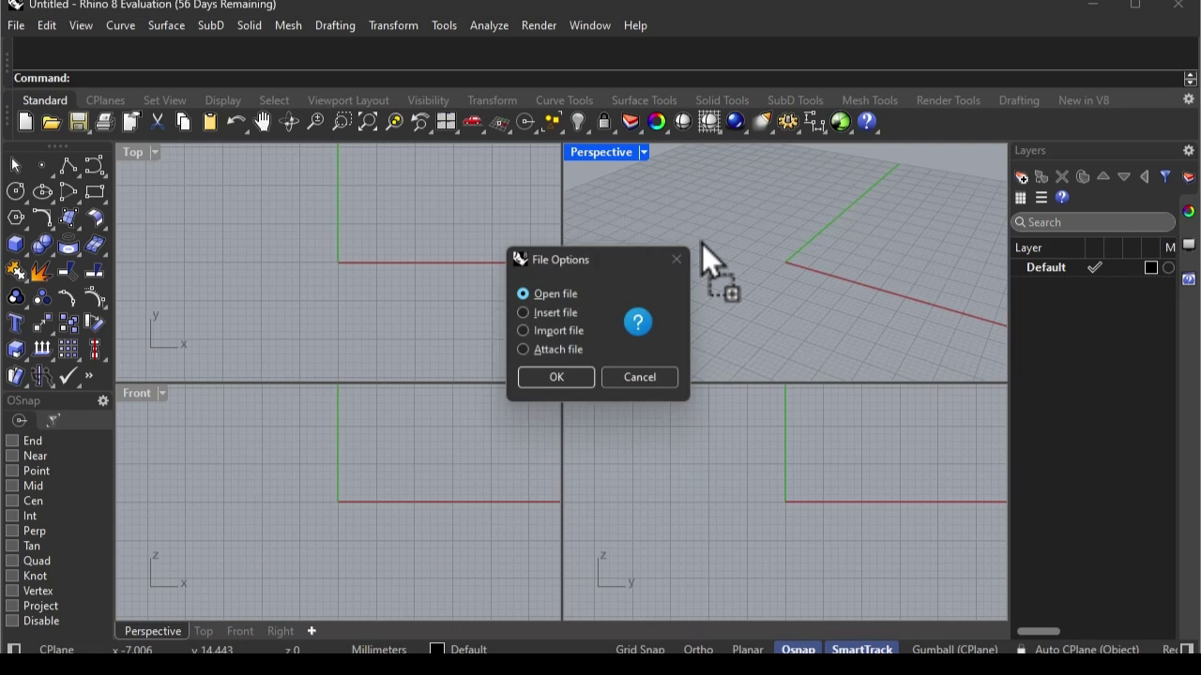
{"action": "left_click", "coordinate": [574, 387]}
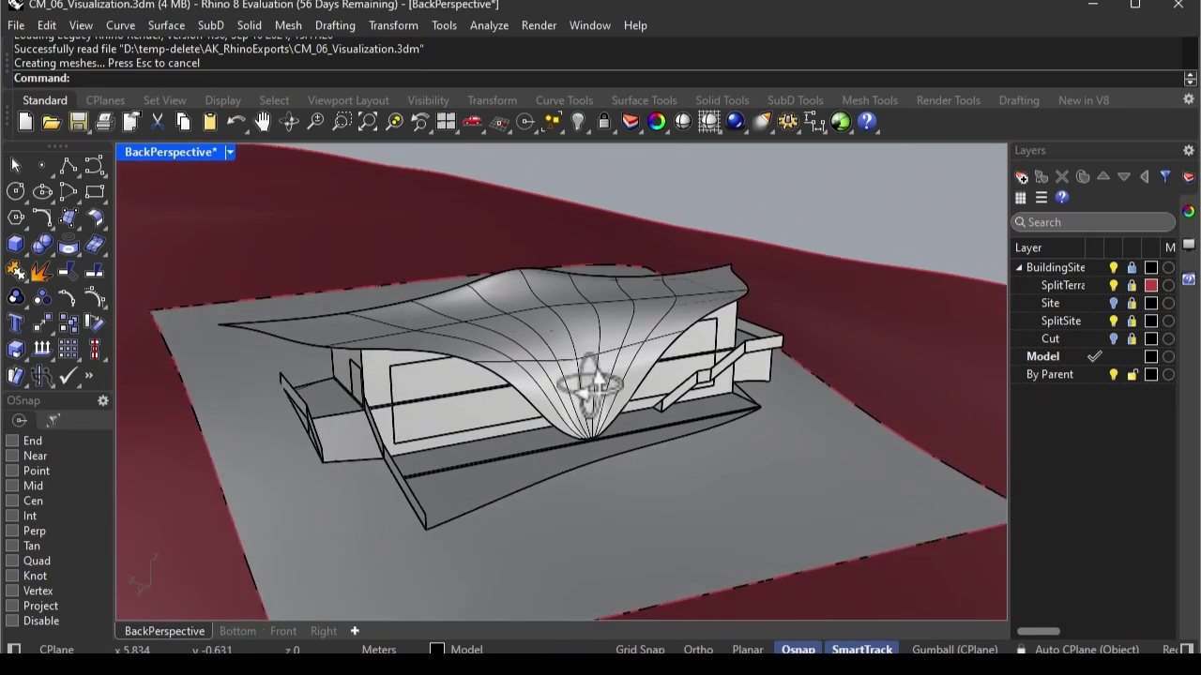
- Preview the building in the Rendered display mode and return the viewport to Shaded
{"action": "right_click_drag", "start_coordinate": [589, 385], "coordinate": [610, 370]}
{"action": "scroll", "coordinate": [570, 363], "scroll_direction": "up", "scroll_amount": 5}
{"action": "scroll", "coordinate": [574, 363], "scroll_direction": "down", "scroll_amount": 4}
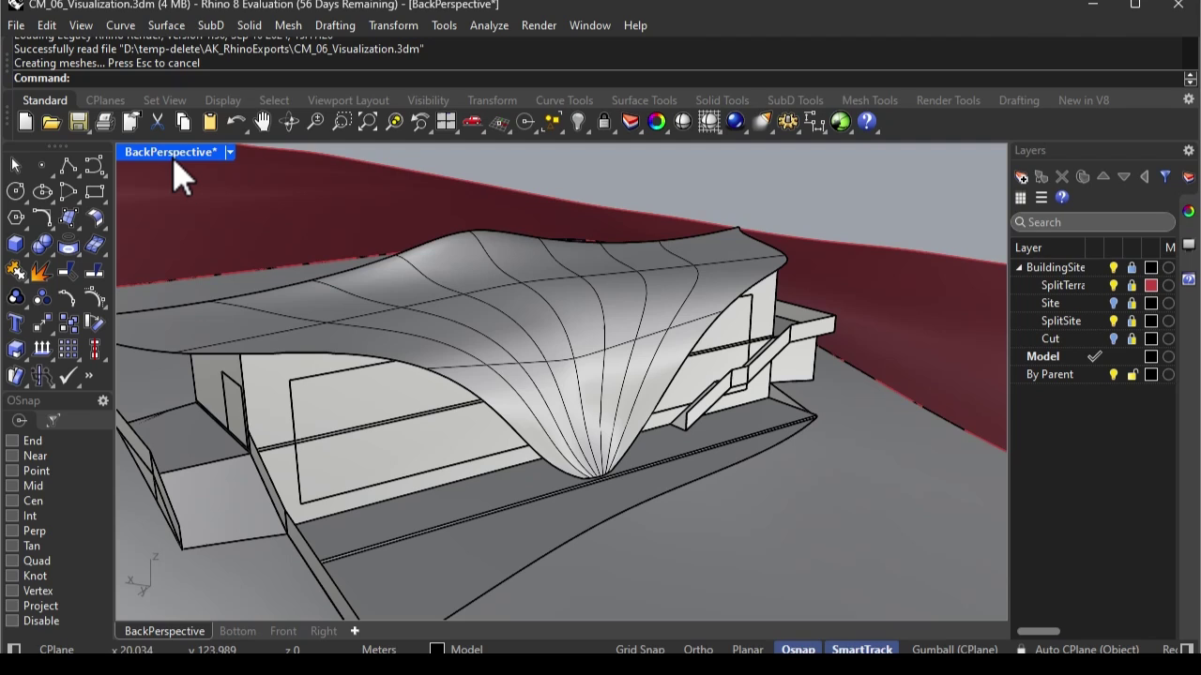
{"action": "left_click", "coordinate": [229, 153]}
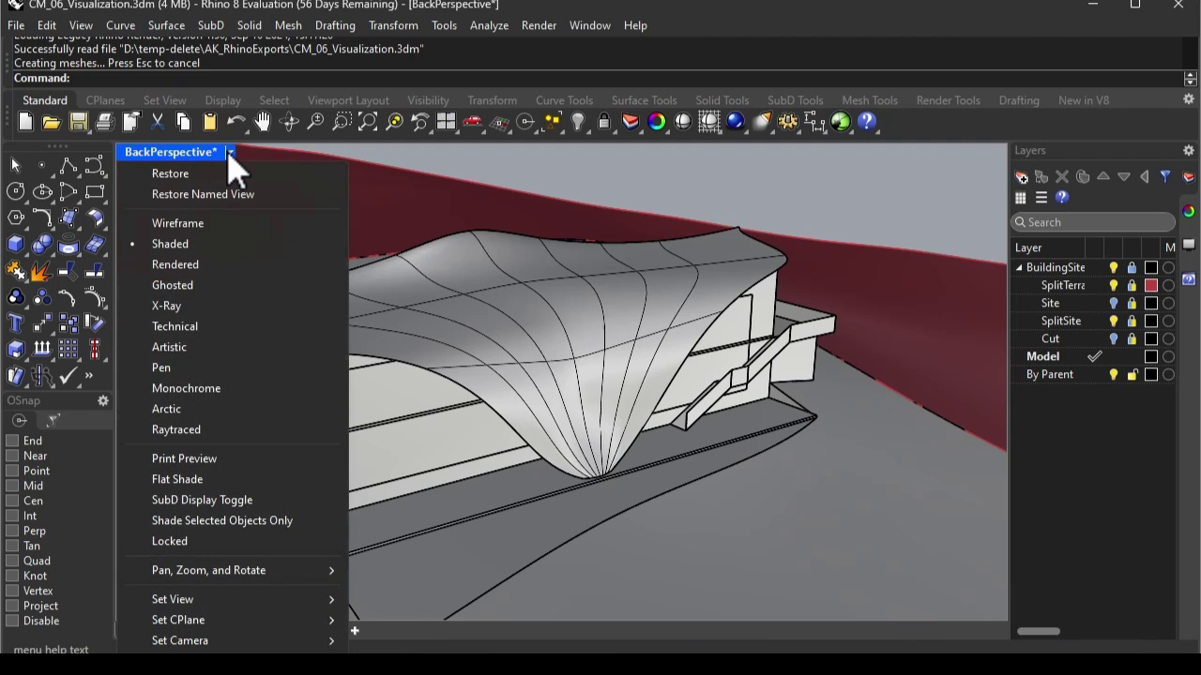
{"action": "left_click", "coordinate": [199, 267]}
{"action": "right_click_drag", "start_coordinate": [563, 383], "coordinate": [482, 394]}
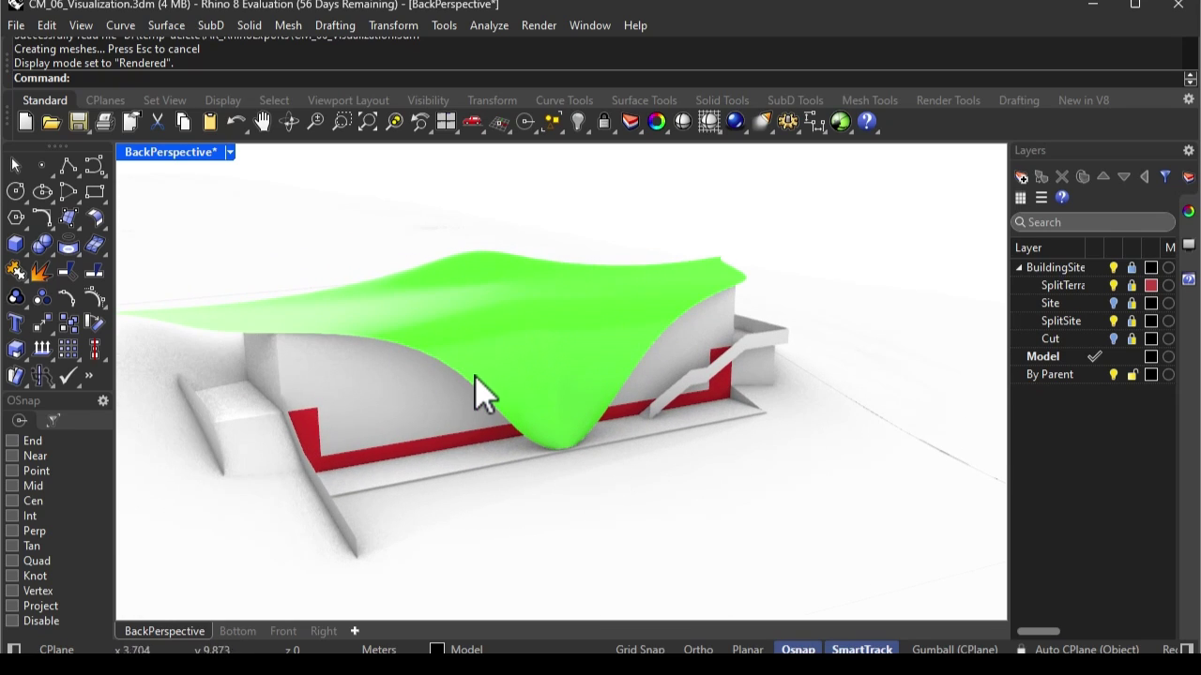
{"action": "left_click", "coordinate": [229, 152]}
{"action": "left_click", "coordinate": [197, 243]}
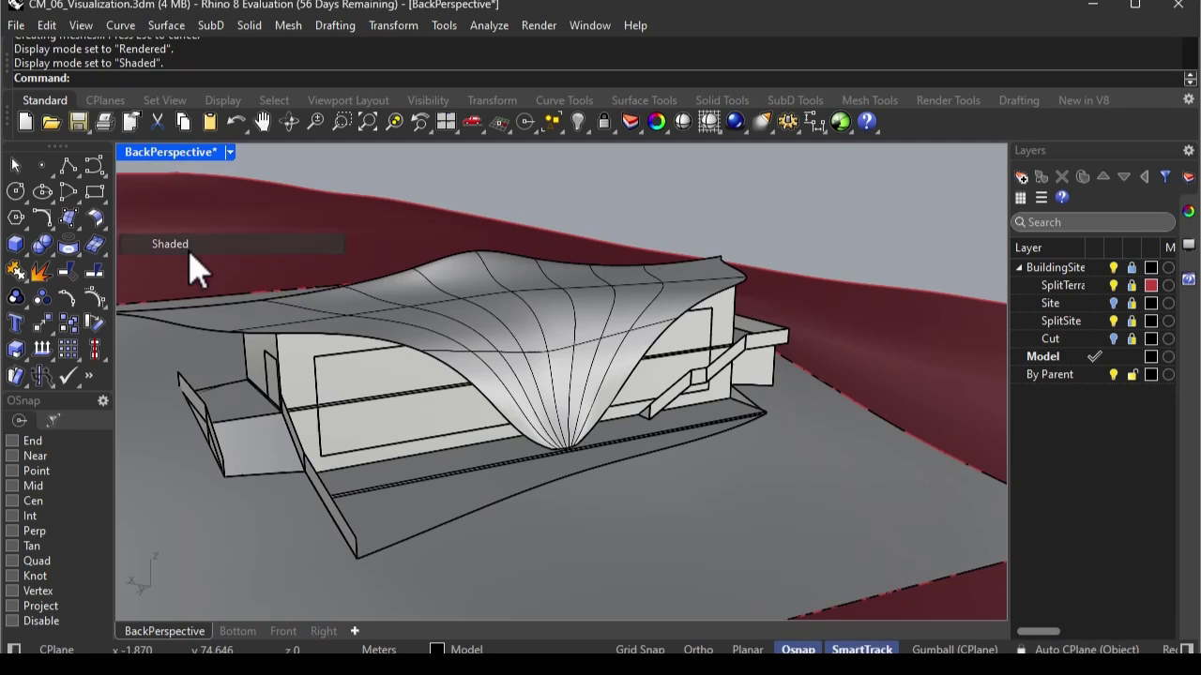
- Select all objects of the building and start exporting the selection
{"action": "left_click_drag", "start_coordinate": [638, 464], "coordinate": [98, 623]}
{"action": "scroll", "coordinate": [432, 460], "scroll_direction": "down", "scroll_amount": 5}
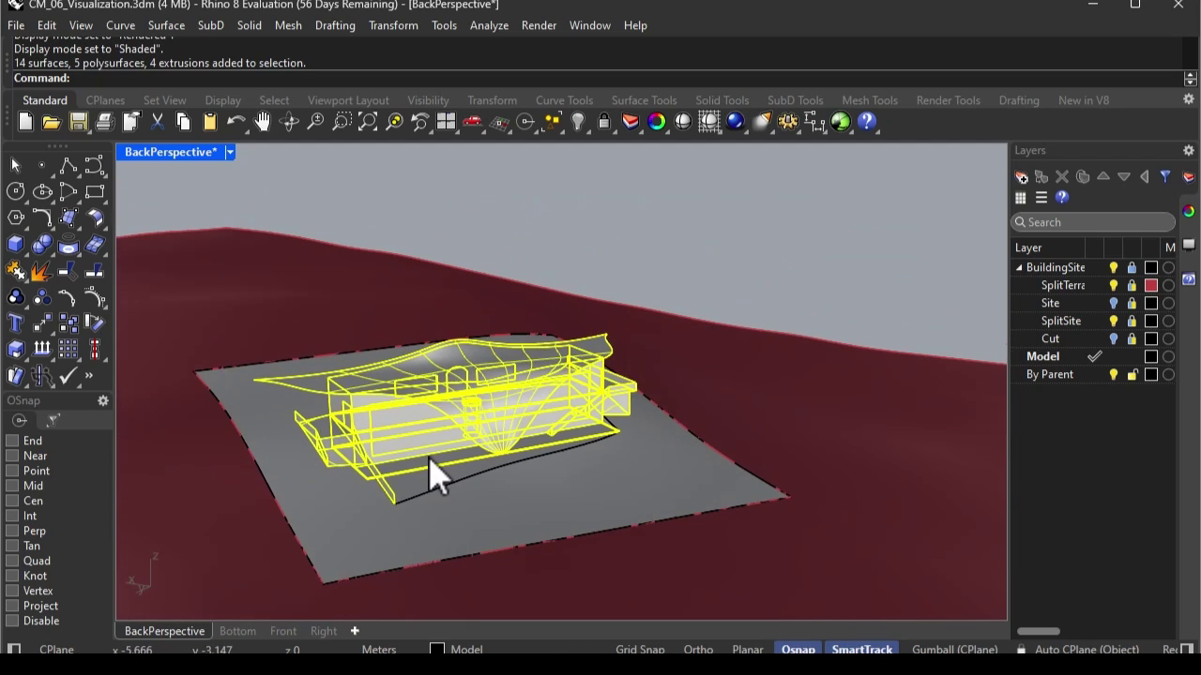
{"action": "left_click", "coordinate": [16, 26]}
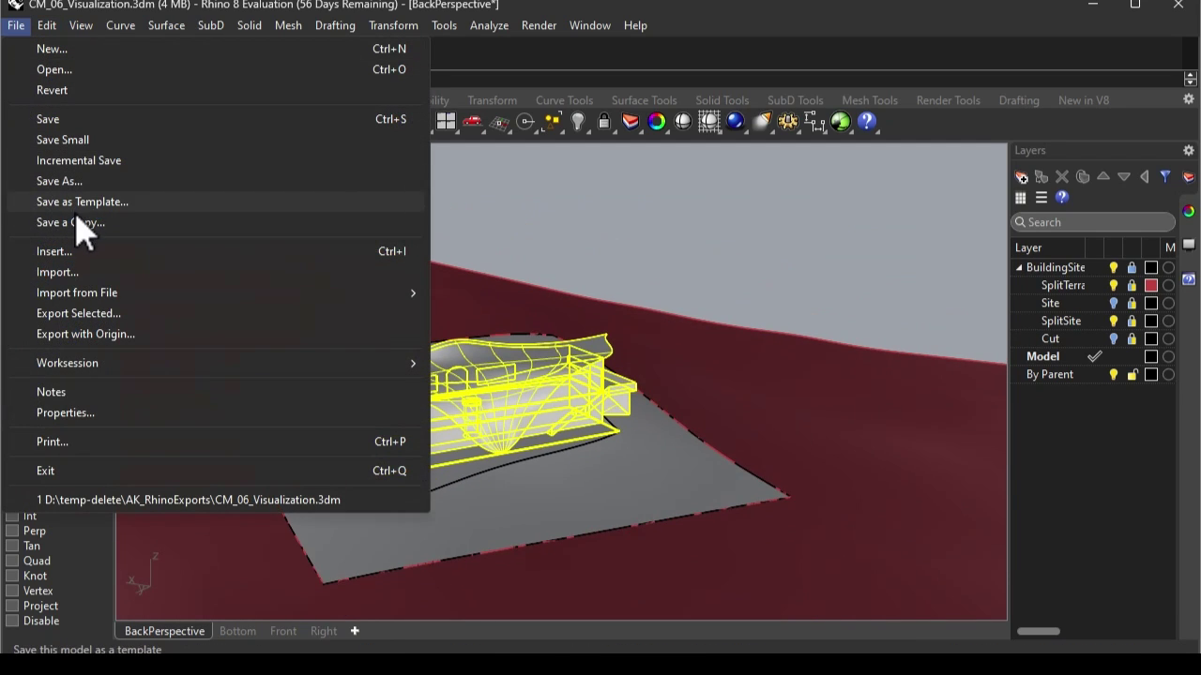
{"action": "left_click", "coordinate": [78, 313]}
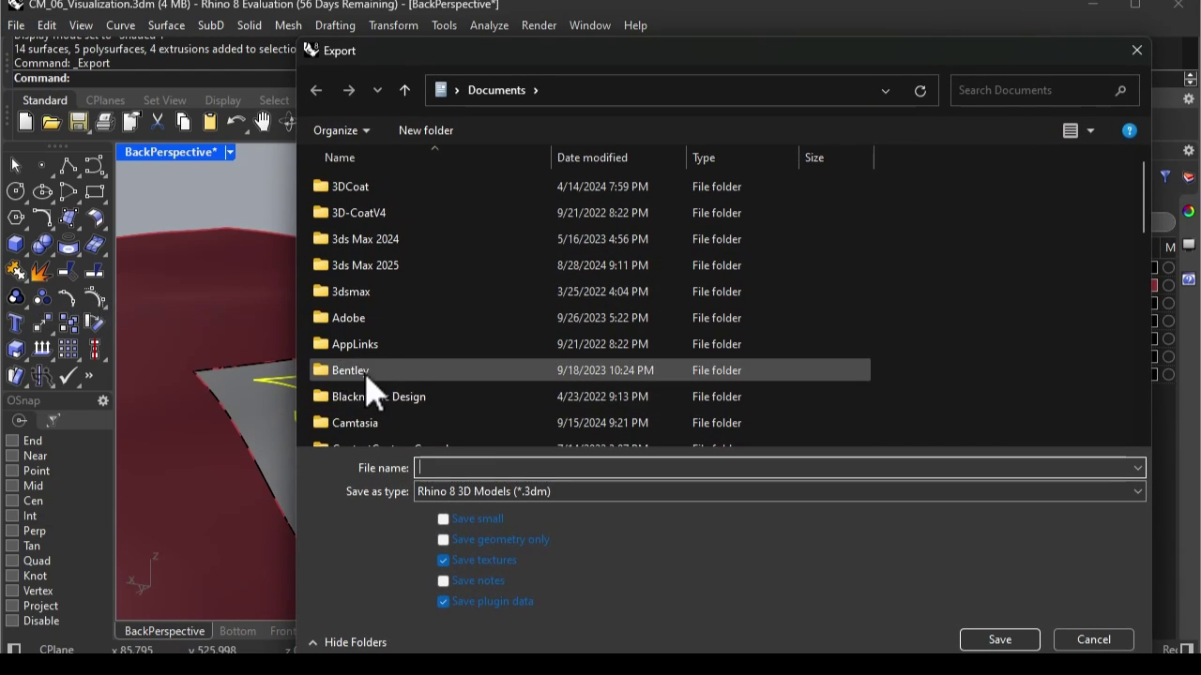
- Set the export destination to the D:\temp-delete\AK_RhinoExports folder, copying its path from the open folder window
{"action": "key", "text": "alt+Tab"}
{"action": "key", "text": "alt+d"}
{"action": "key", "text": "ctrl+x"}
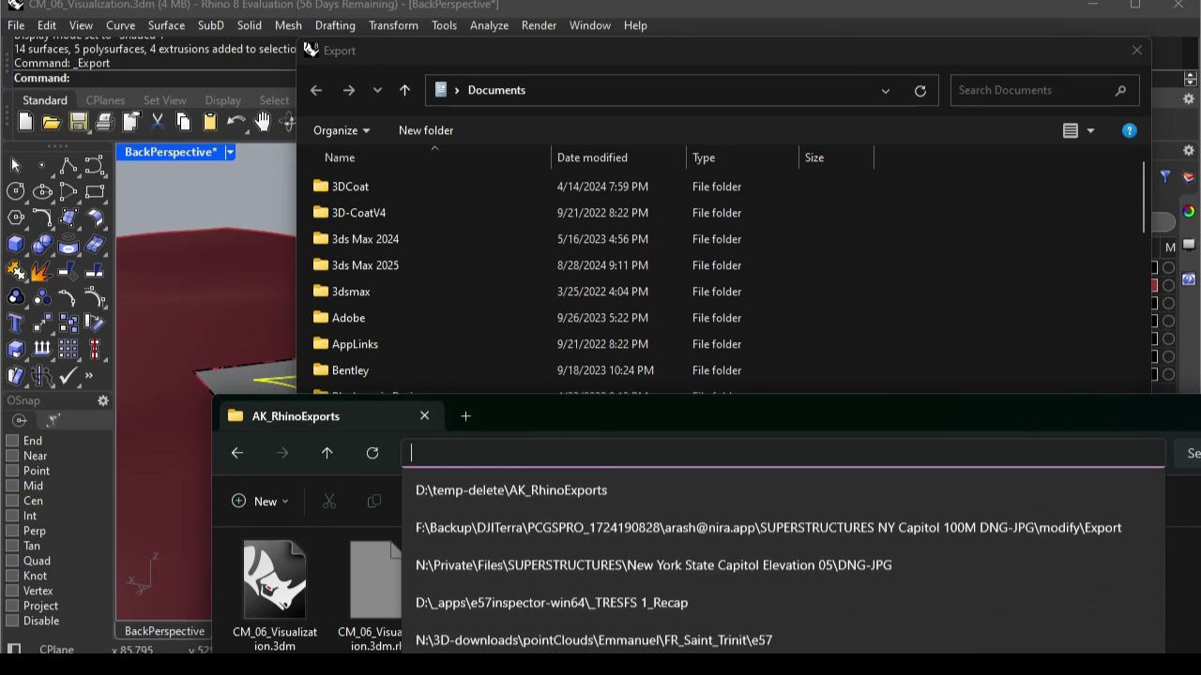
{"action": "left_click", "coordinate": [570, 98]}
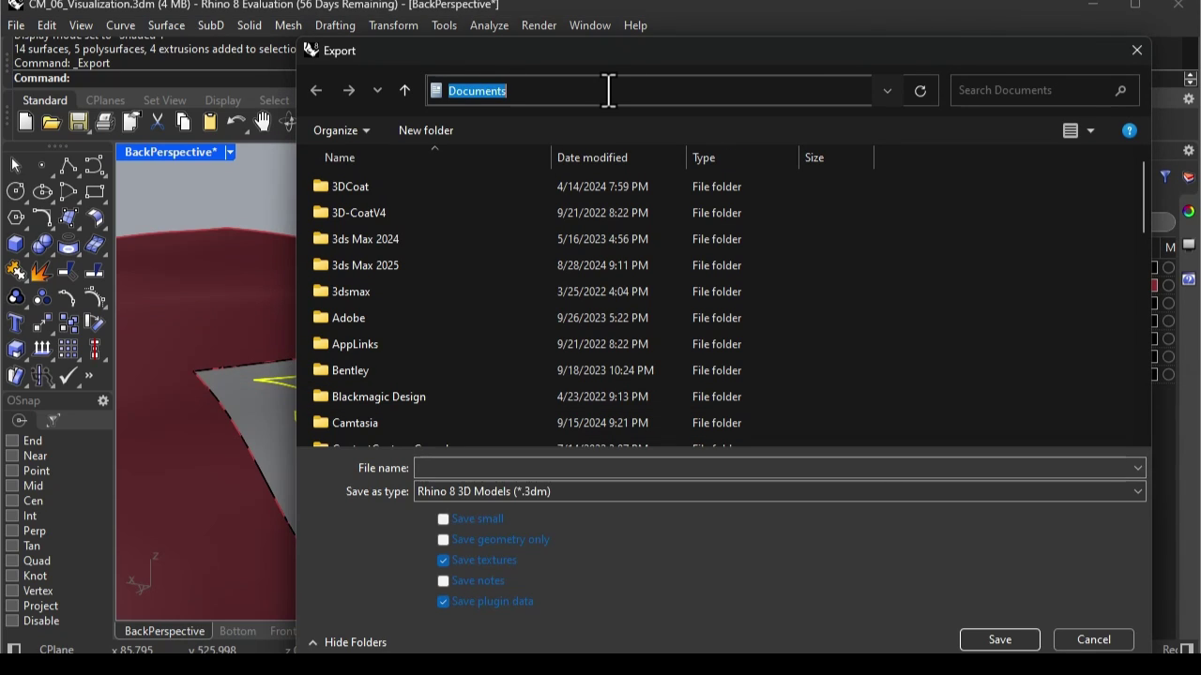
{"action": "key", "text": "ctrl+v"}
{"action": "key", "text": "Return"}
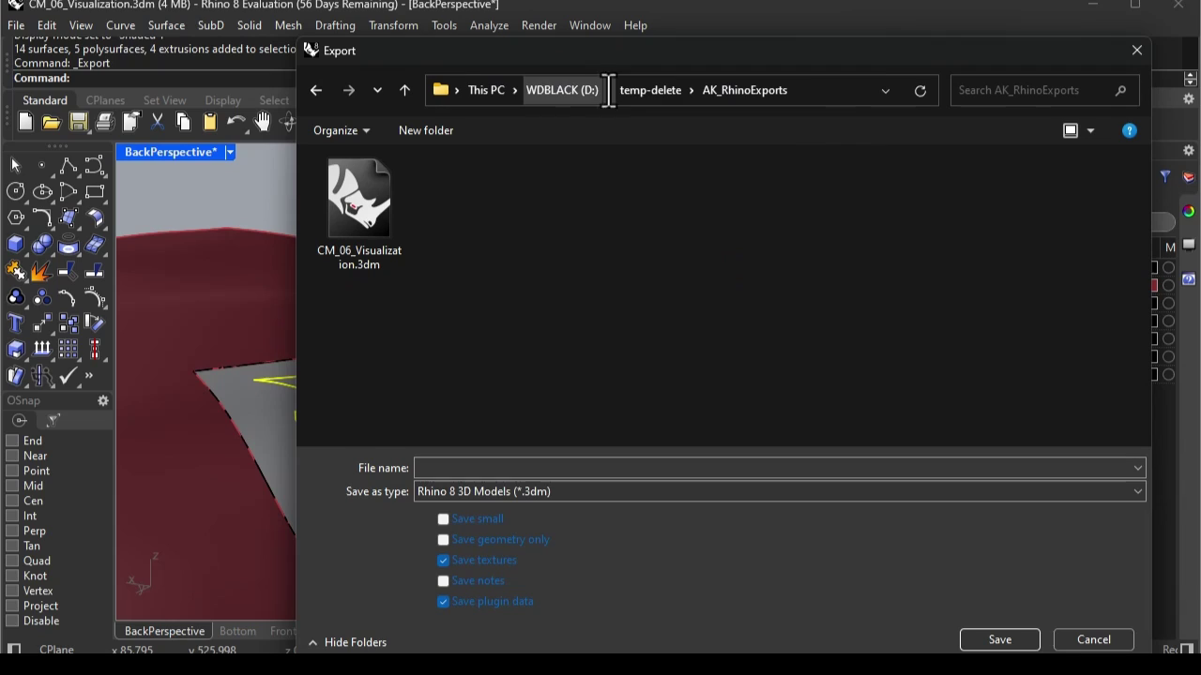
- Save the export as an OBJ file named ExportFromRhino
{"action": "left_click", "coordinate": [490, 494]}
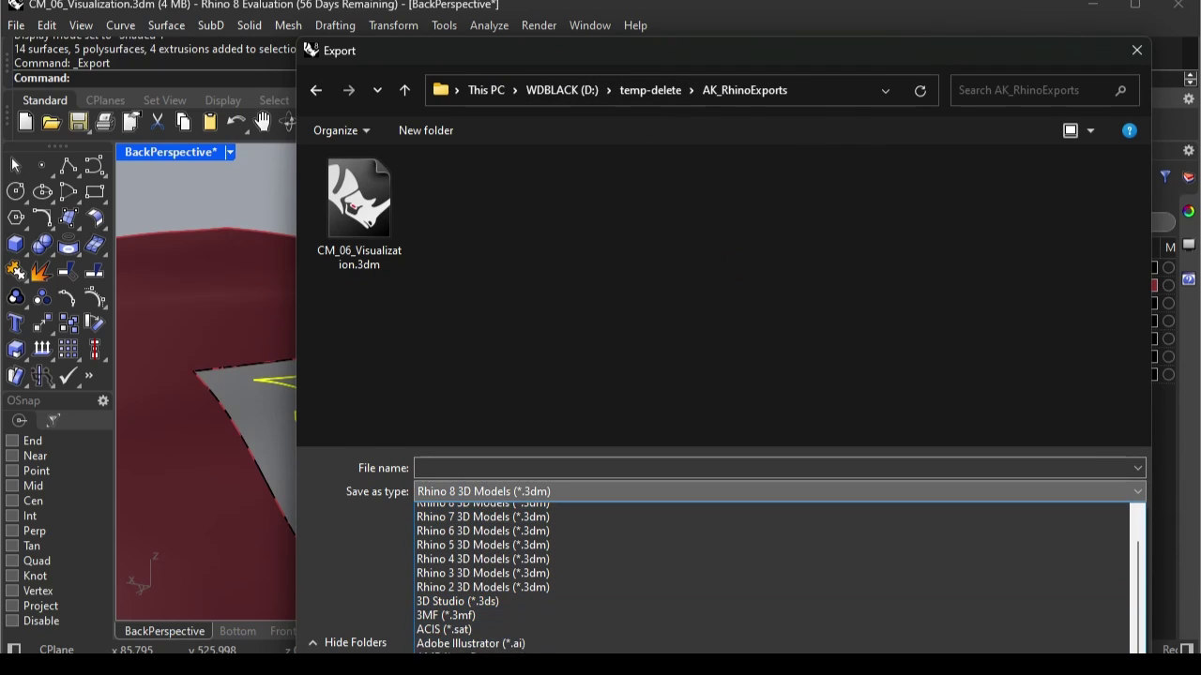
{"action": "scroll", "coordinate": [773, 577], "scroll_direction": "down", "scroll_amount": 2}
{"action": "left_click", "coordinate": [510, 535]}
{"action": "left_click", "coordinate": [489, 468]}
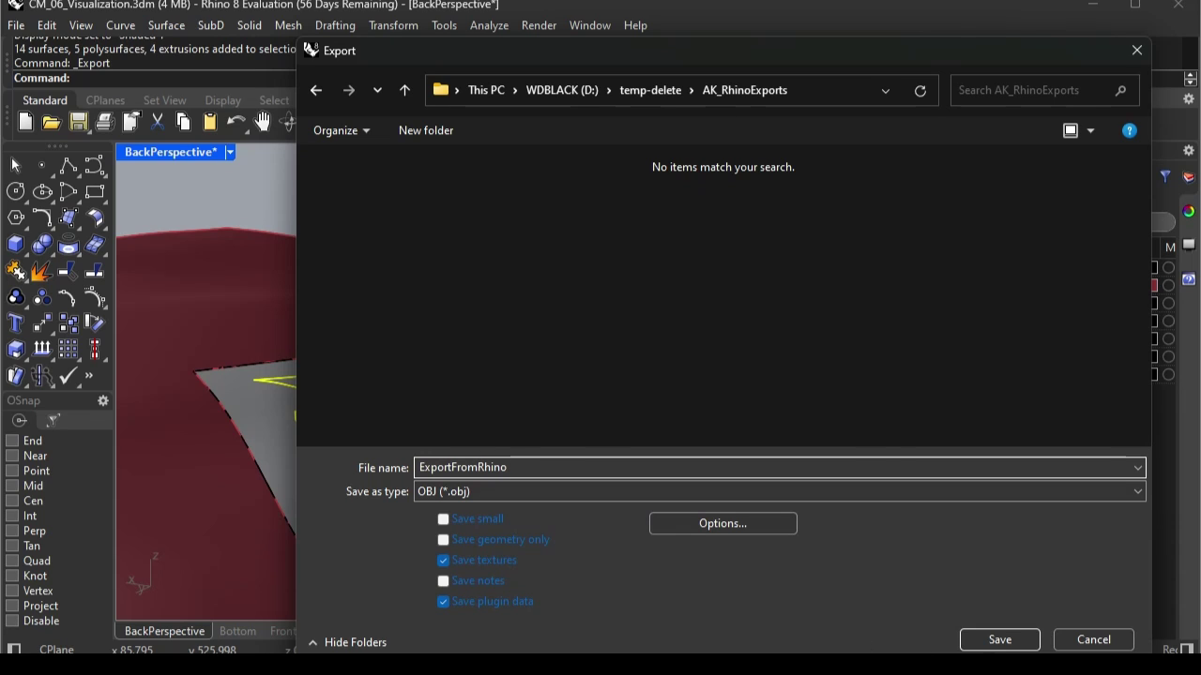
{"action": "left_click", "coordinate": [999, 640]}
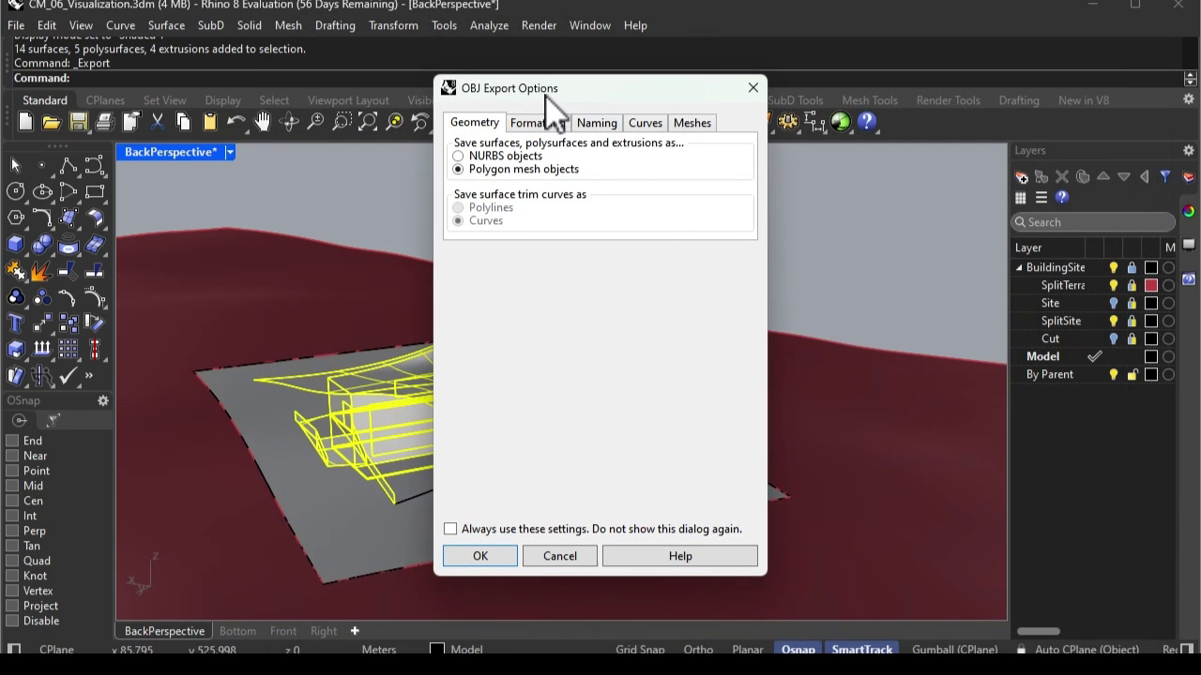
- In the OBJ formatting options, set significant digits to 6 and turn off Map Rhino Z to OBJ Y
{"action": "left_click_drag", "start_coordinate": [547, 93], "coordinate": [541, 99]}
{"action": "left_click", "coordinate": [533, 132]}
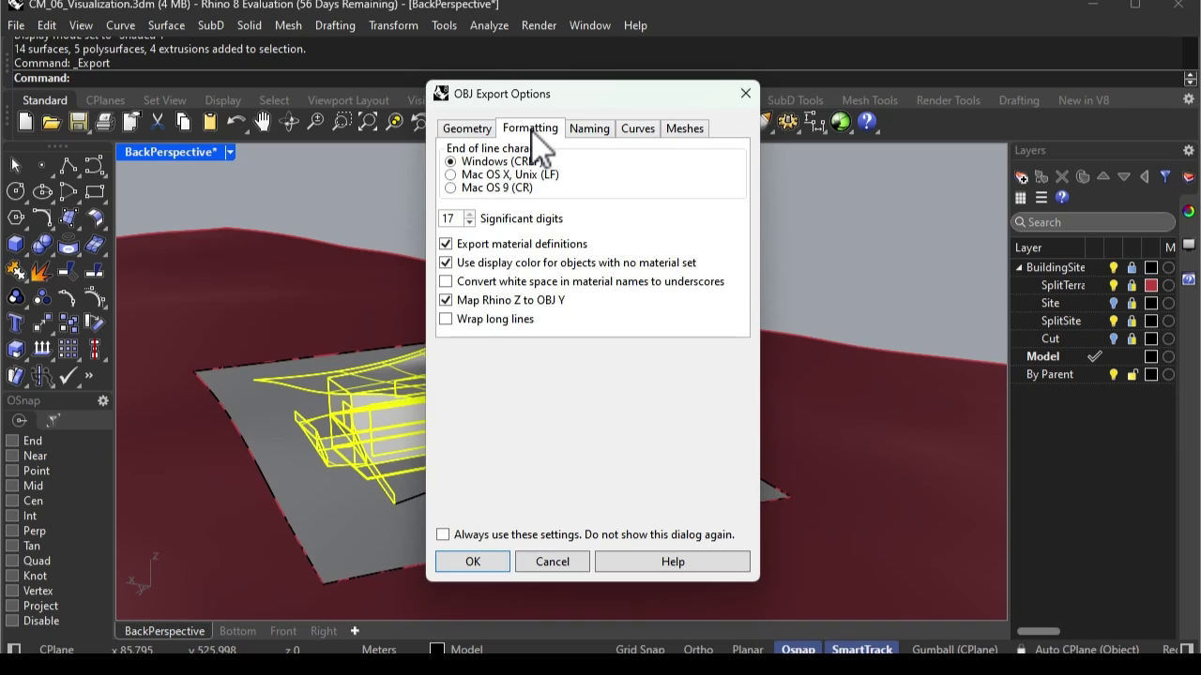
{"action": "double_click", "coordinate": [452, 218]}
{"action": "left_click", "coordinate": [462, 300]}
{"action": "left_click_drag", "start_coordinate": [569, 96], "coordinate": [829, 112]}
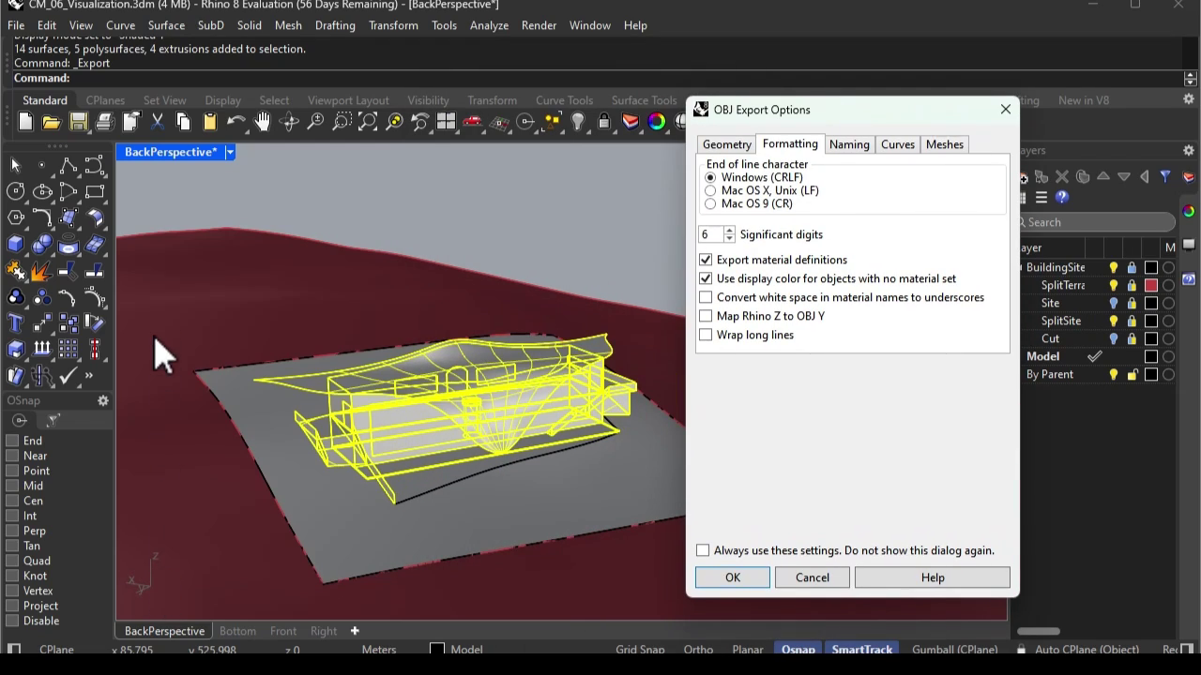
{"action": "left_click_drag", "start_coordinate": [788, 116], "coordinate": [625, 113]}
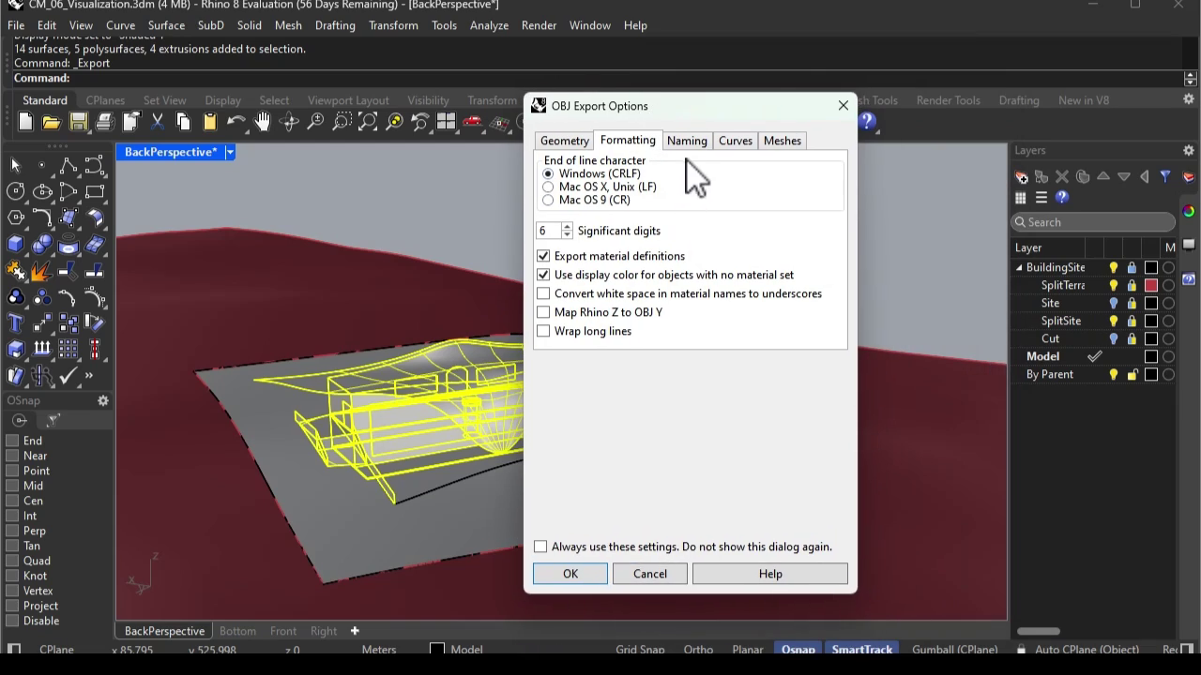
- Set N-gons to Preserve in the OBJ mesh options and finish the export with the simple mesh options offered
{"action": "left_click", "coordinate": [690, 144]}
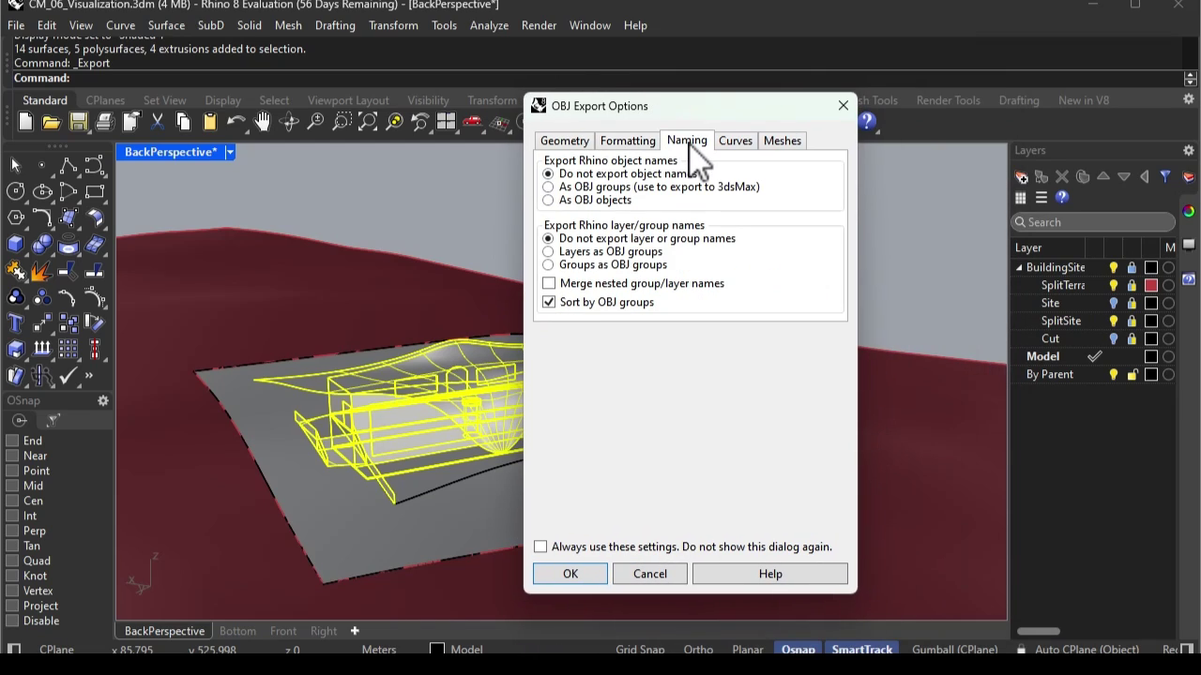
{"action": "left_click", "coordinate": [736, 155]}
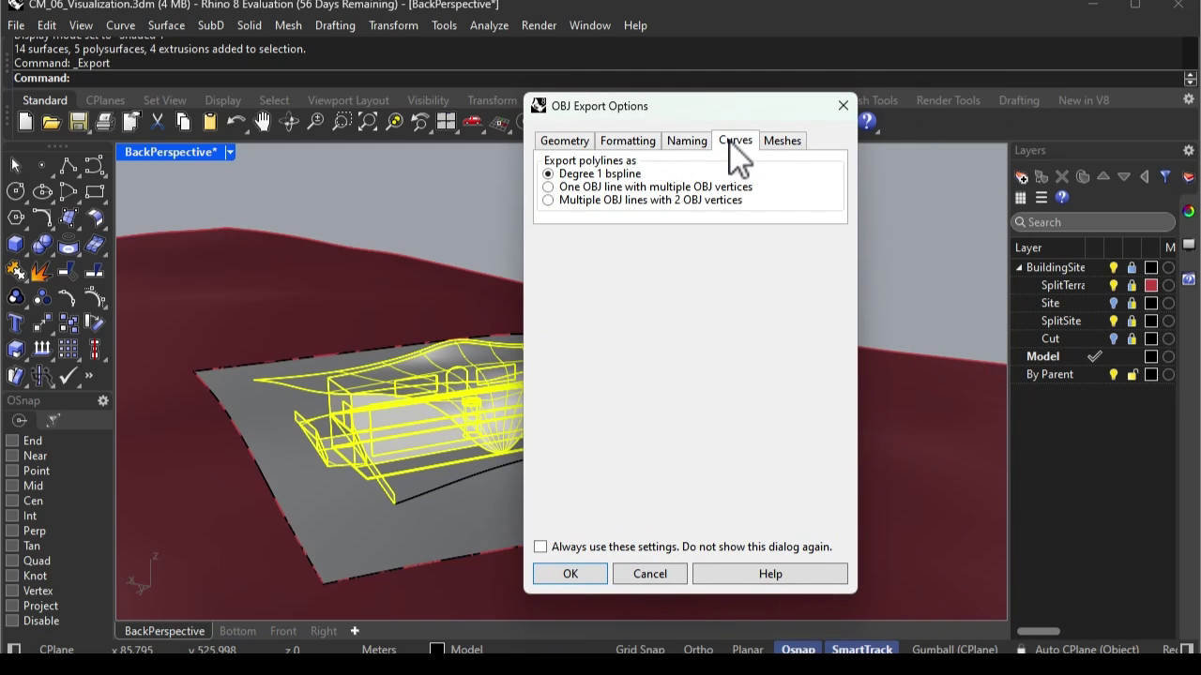
{"action": "left_click", "coordinate": [781, 145]}
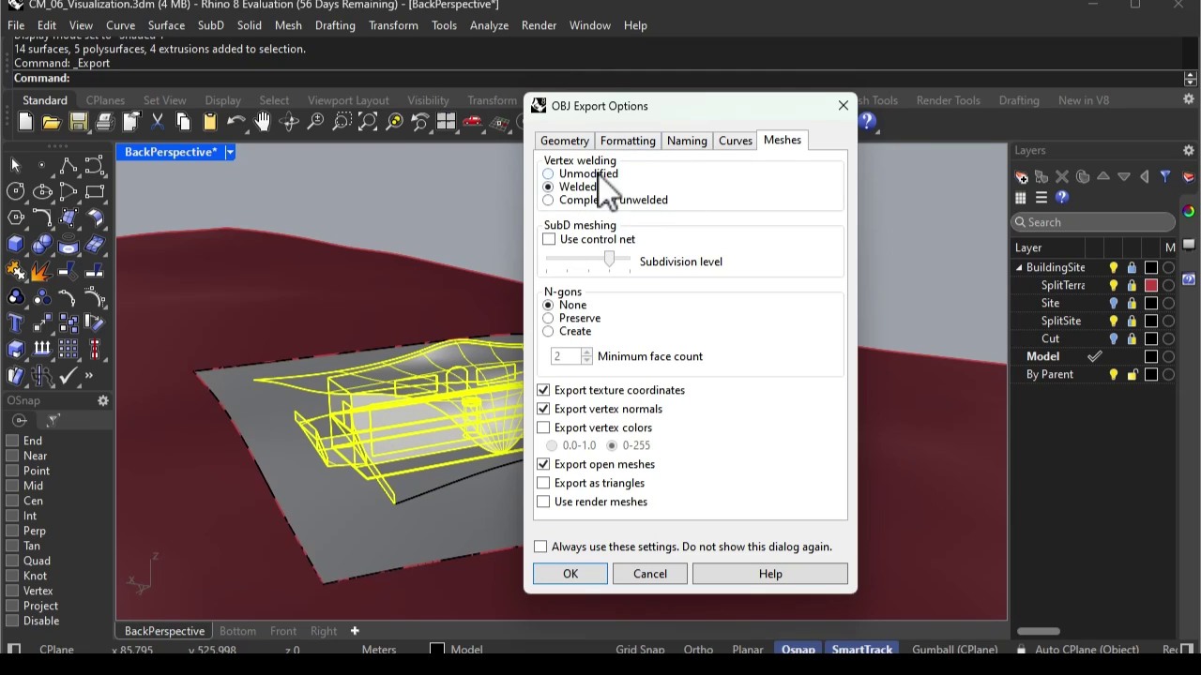
{"action": "left_click", "coordinate": [579, 320]}
{"action": "left_click", "coordinate": [574, 574]}
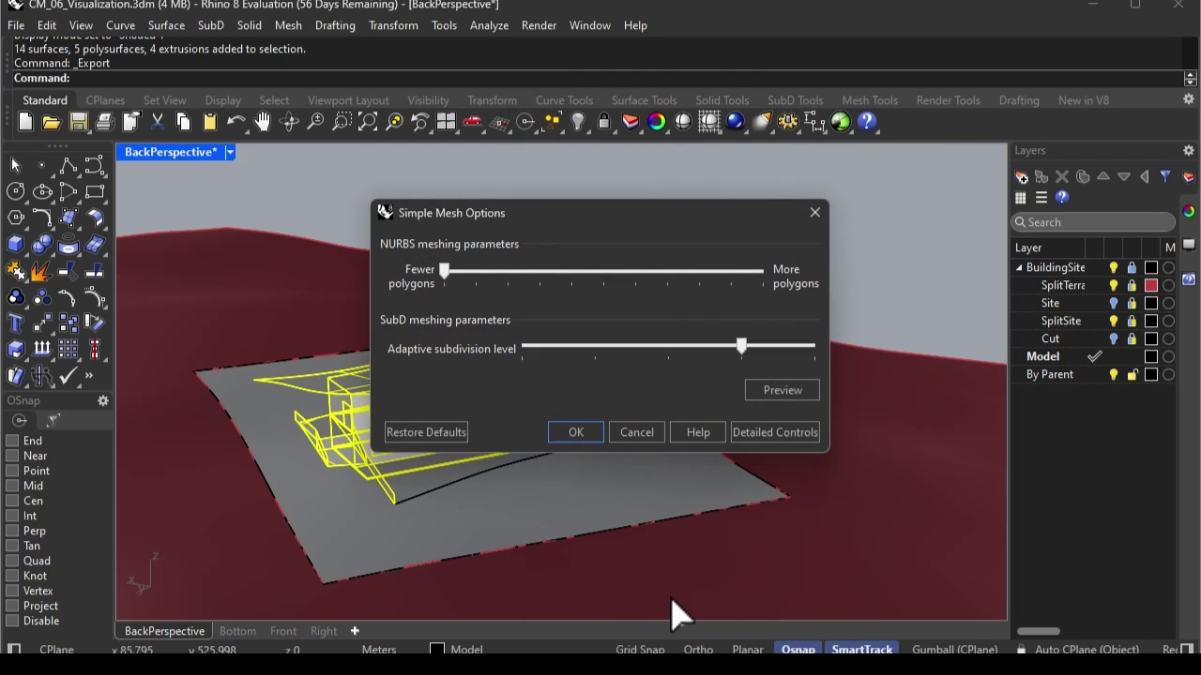
{"action": "left_click", "coordinate": [577, 433]}
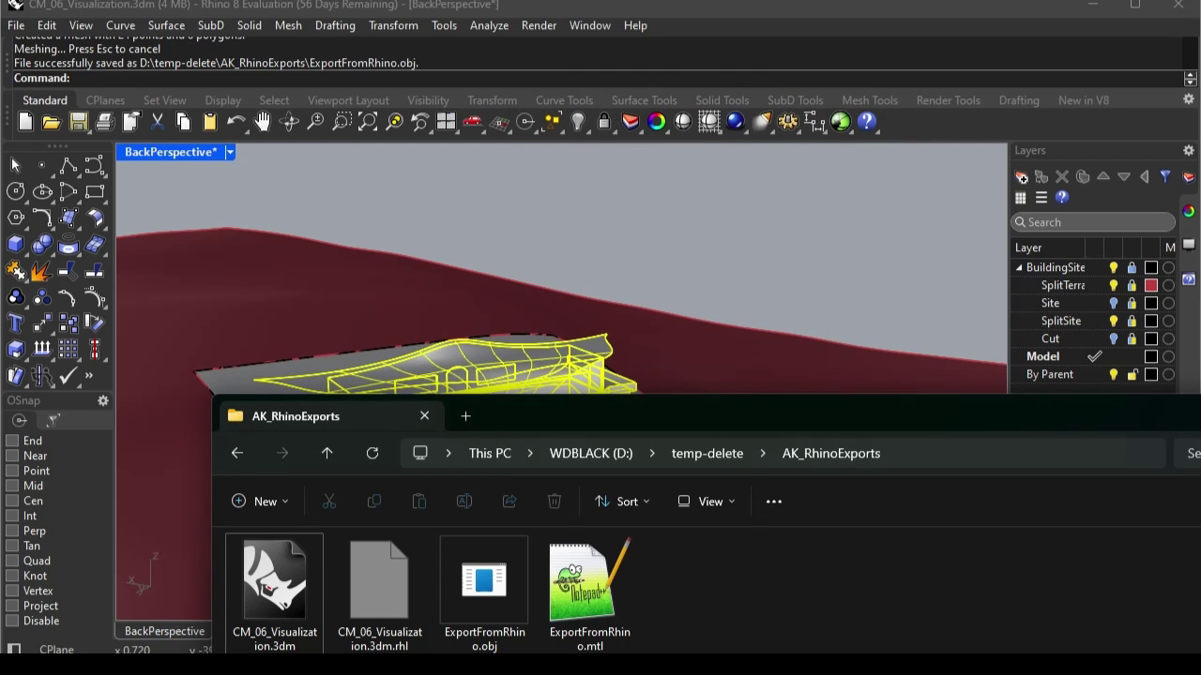
- Switch to NIRA in the browser and upload ExportFromRhino.obj and ExportFromRhino.mtl to the Creekside asset, merging with previous files
{"action": "left_click_drag", "start_coordinate": [702, 537], "coordinate": [479, 649]}
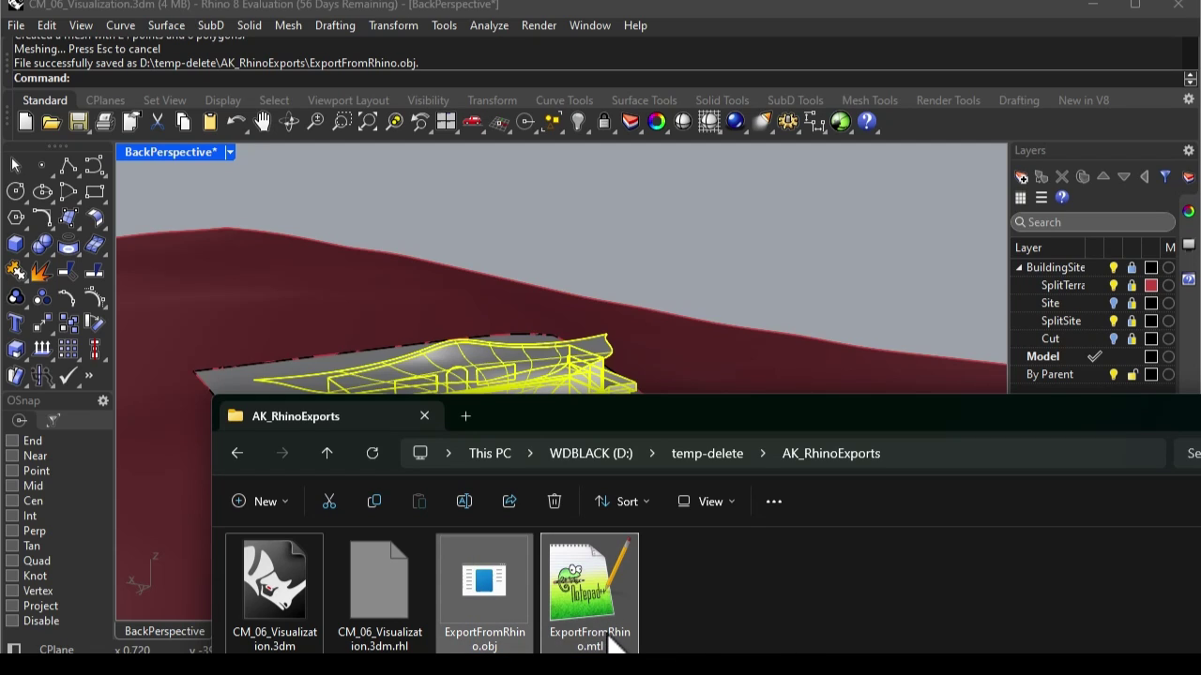
{"action": "left_click", "coordinate": [1091, 7]}
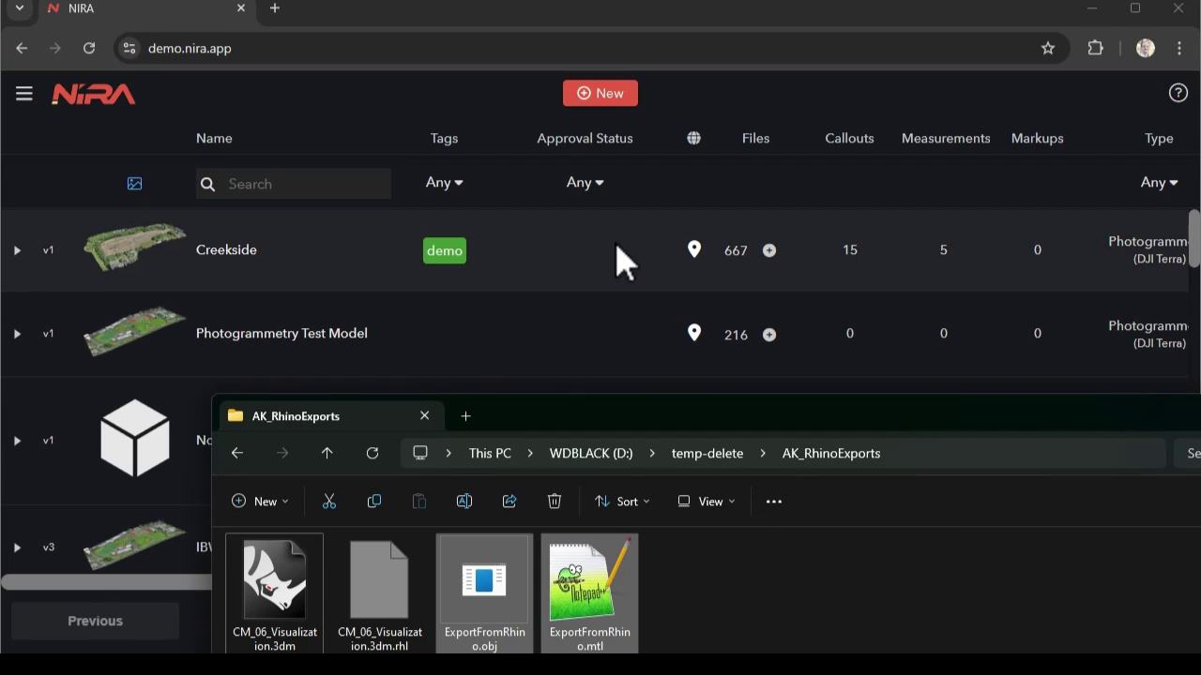
{"action": "left_click", "coordinate": [770, 250]}
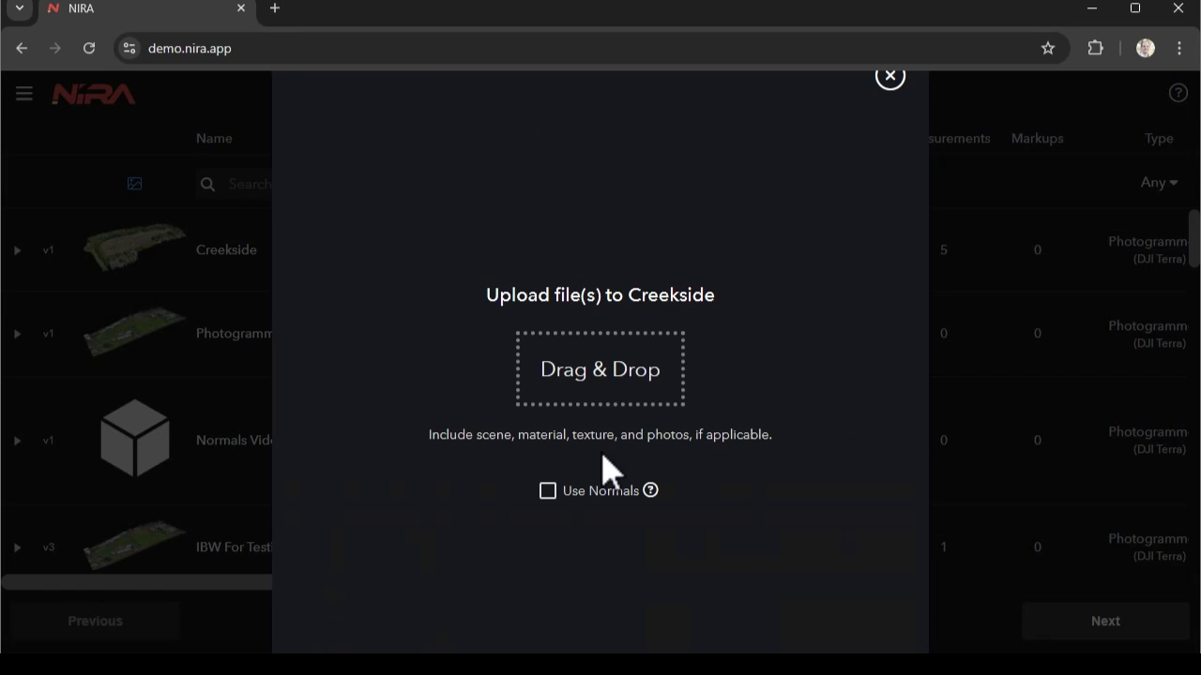
{"action": "key", "text": "alt+Tab"}
{"action": "left_click_drag", "start_coordinate": [492, 608], "coordinate": [703, 287]}
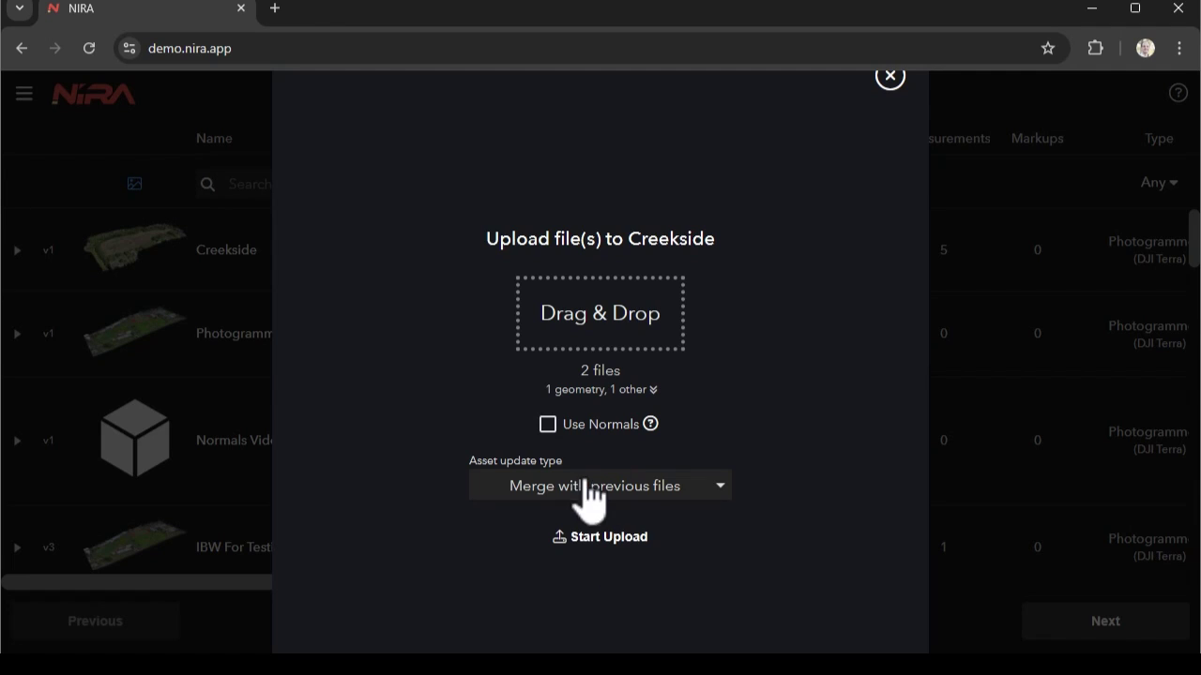
{"action": "left_click", "coordinate": [610, 539]}
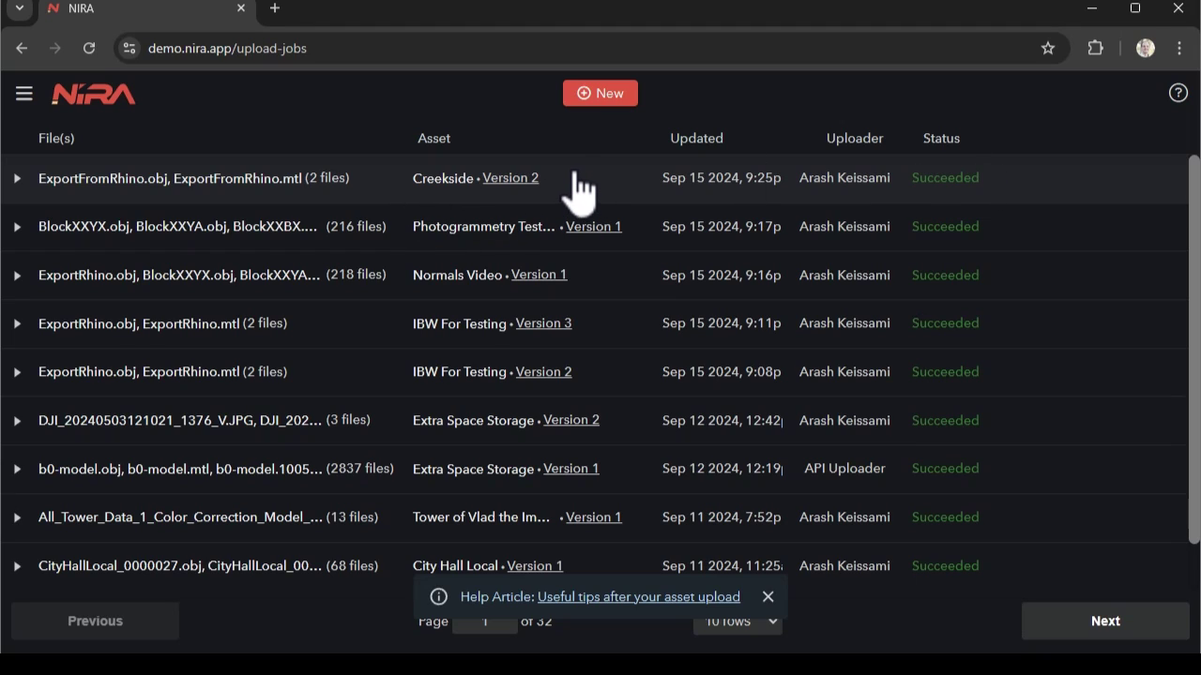
- Open Version 2 of the Creekside asset from the upload jobs and bring the whole site into view
{"action": "left_click", "coordinate": [538, 186]}
{"action": "left_click", "coordinate": [588, 357]}
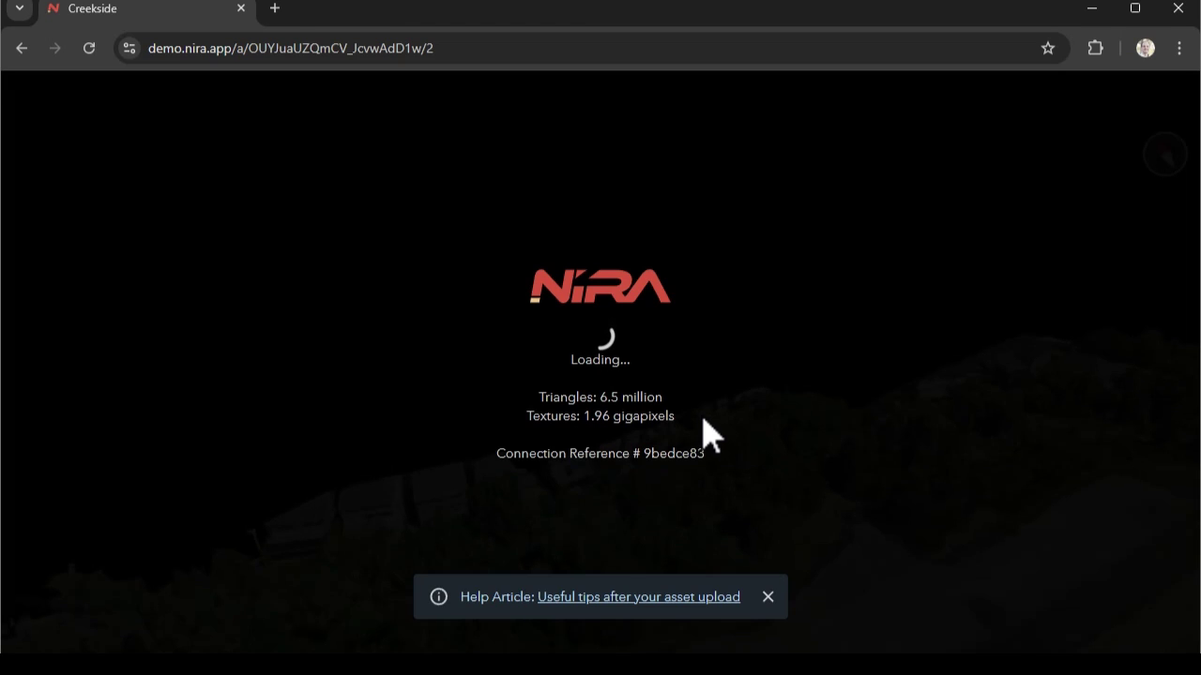
{"action": "left_click_drag", "start_coordinate": [586, 437], "coordinate": [635, 413]}
{"action": "scroll", "coordinate": [808, 408], "scroll_direction": "up", "scroll_amount": 3}
{"action": "scroll", "coordinate": [941, 456], "scroll_direction": "up", "scroll_amount": 5}
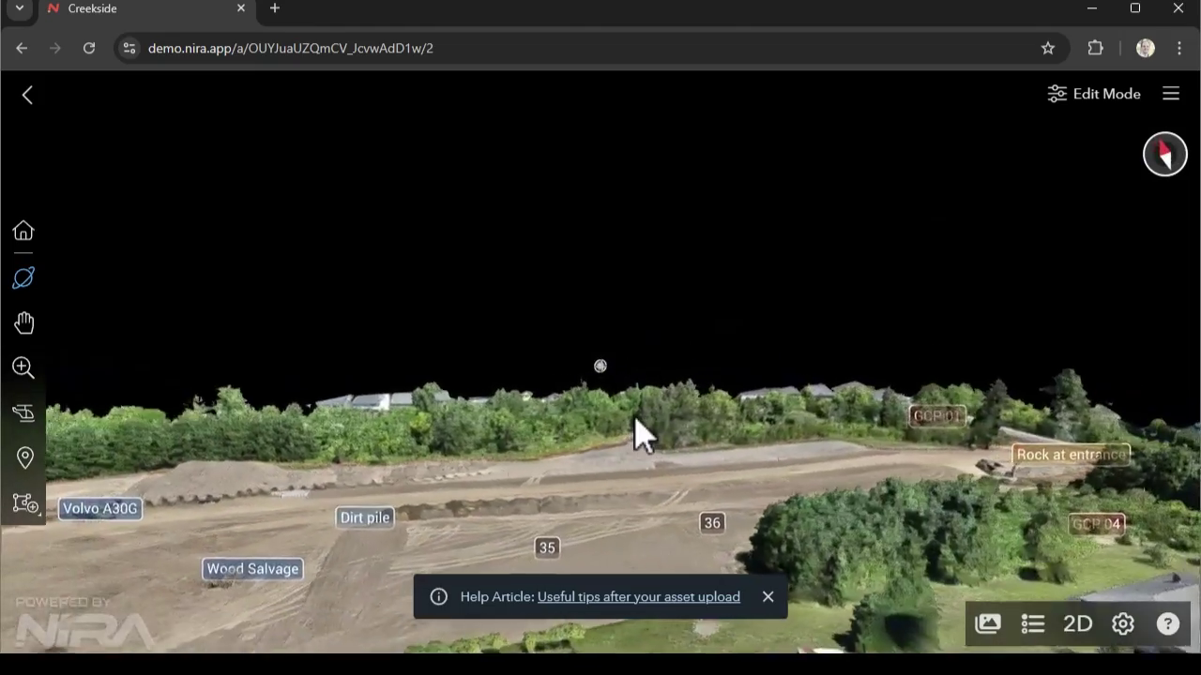
{"action": "scroll", "coordinate": [654, 418], "scroll_direction": "down", "scroll_amount": 6}
{"action": "left_click_drag", "start_coordinate": [665, 346], "coordinate": [1008, 322]}
- In Edit Mode, sort the objects by primitives and select the ExportFromRhino object, narrowing the object explorer
{"action": "left_click", "coordinate": [1091, 94]}
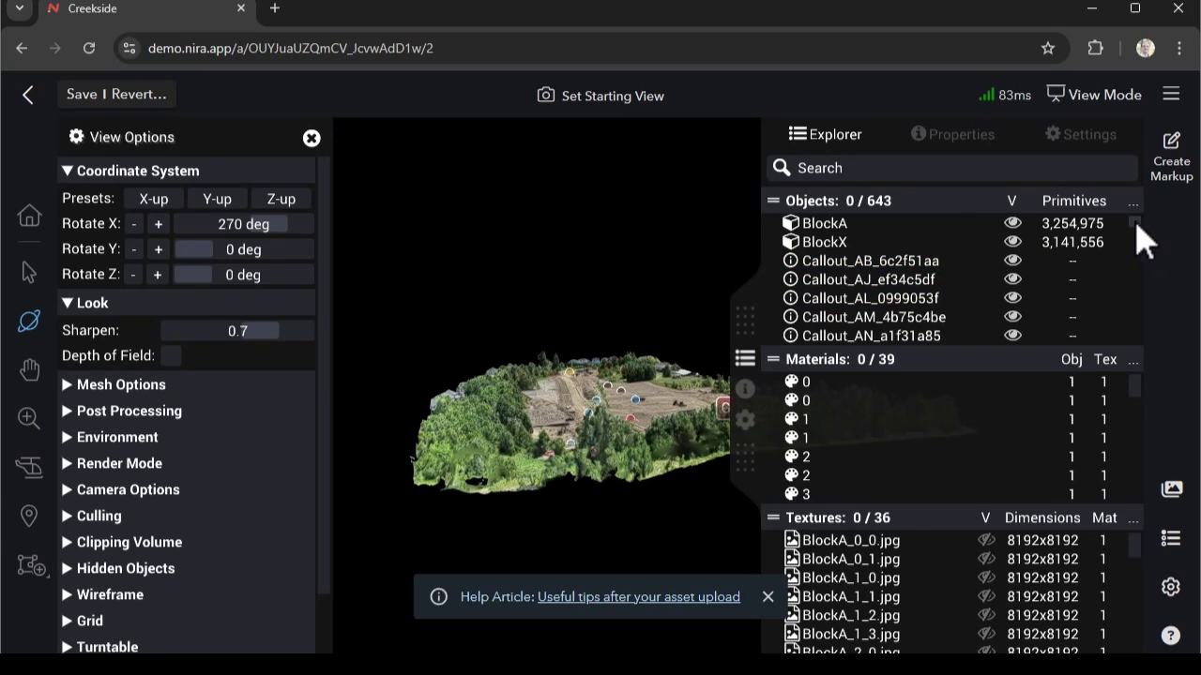
{"action": "left_click", "coordinate": [1079, 204]}
{"action": "left_click", "coordinate": [1078, 205]}
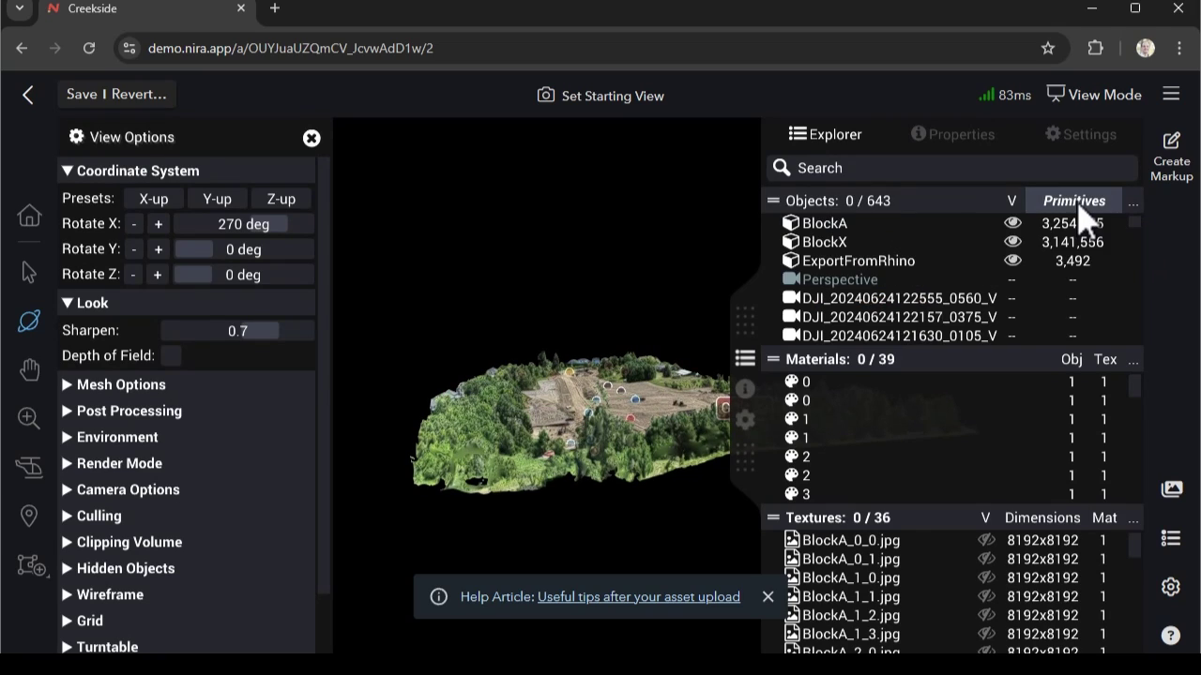
{"action": "left_click", "coordinate": [886, 262]}
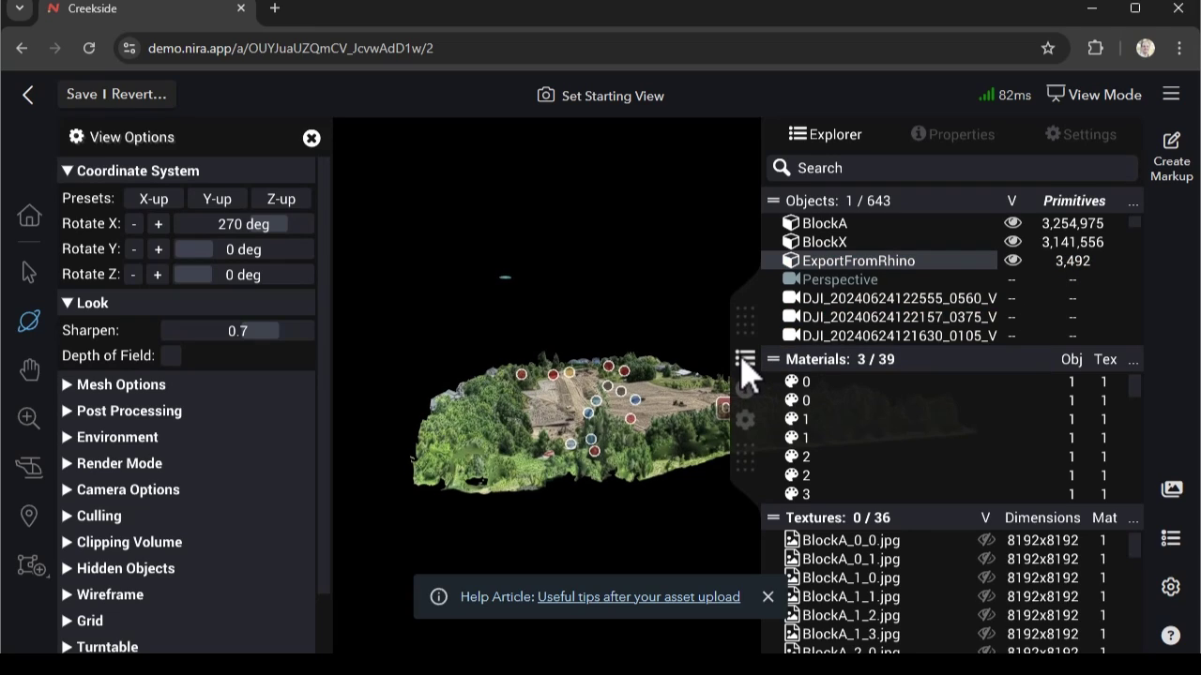
{"action": "left_click", "coordinate": [748, 314]}
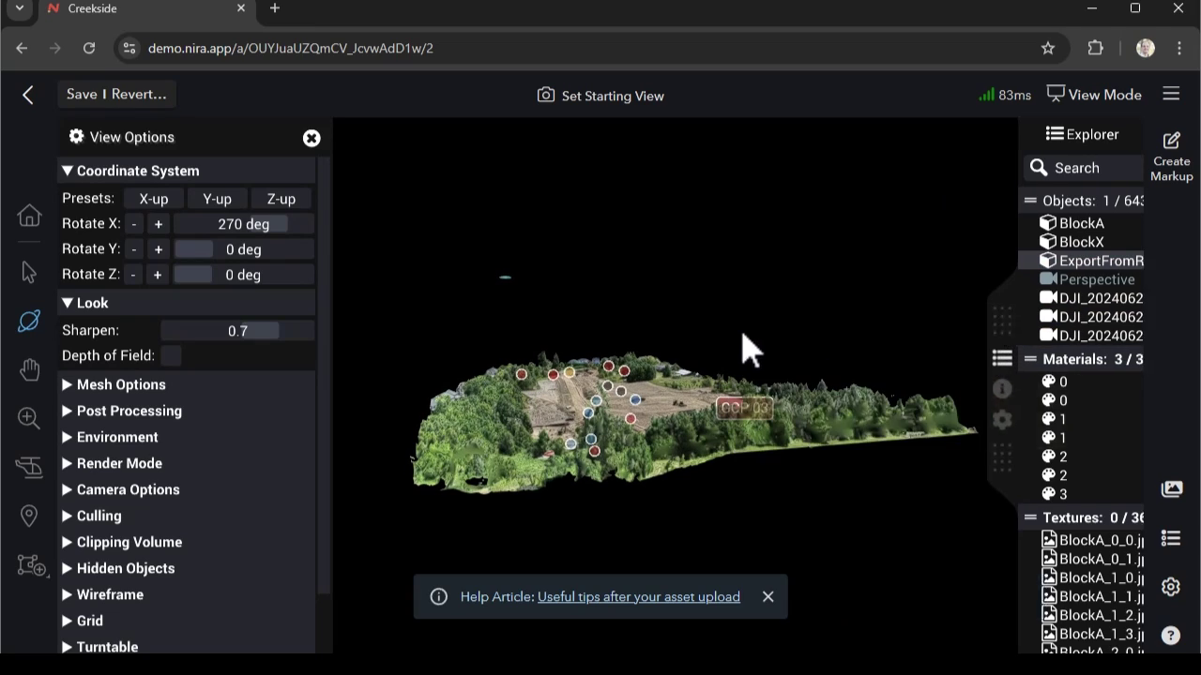
- Activate the transform gizmo on the ExportFromRhino building and move it from above the site down to the grass area
{"action": "left_click_drag", "start_coordinate": [651, 383], "coordinate": [524, 335]}
{"action": "scroll", "coordinate": [518, 323], "scroll_direction": "up", "scroll_amount": 5}
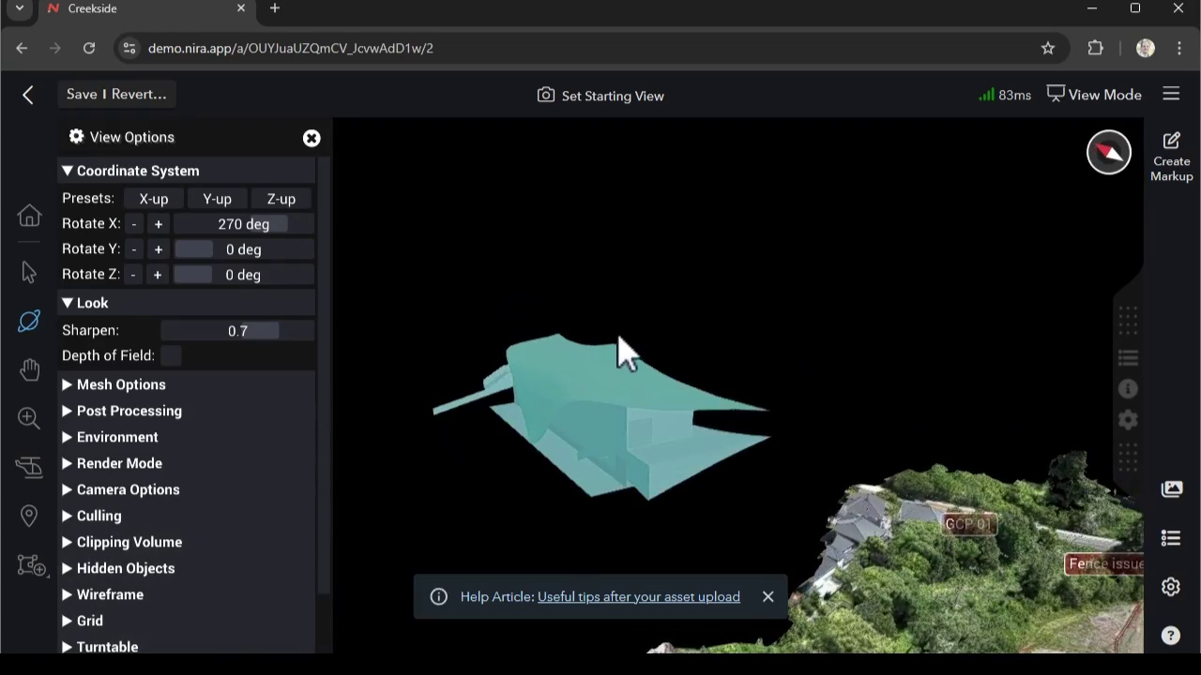
{"action": "left_click_drag", "start_coordinate": [620, 335], "coordinate": [704, 313]}
{"action": "scroll", "coordinate": [713, 314], "scroll_direction": "down", "scroll_amount": 5}
{"action": "left_click_drag", "start_coordinate": [863, 386], "coordinate": [761, 260]}
{"action": "left_click_drag", "start_coordinate": [558, 310], "coordinate": [469, 366]}
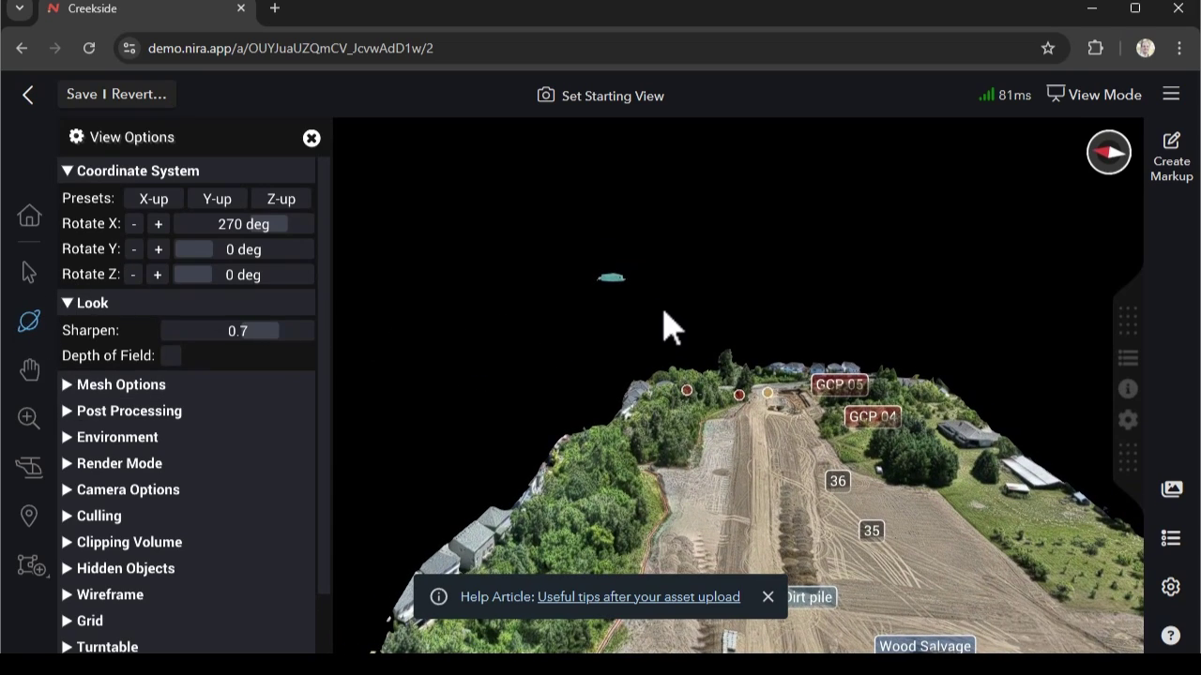
{"action": "key", "text": "t"}
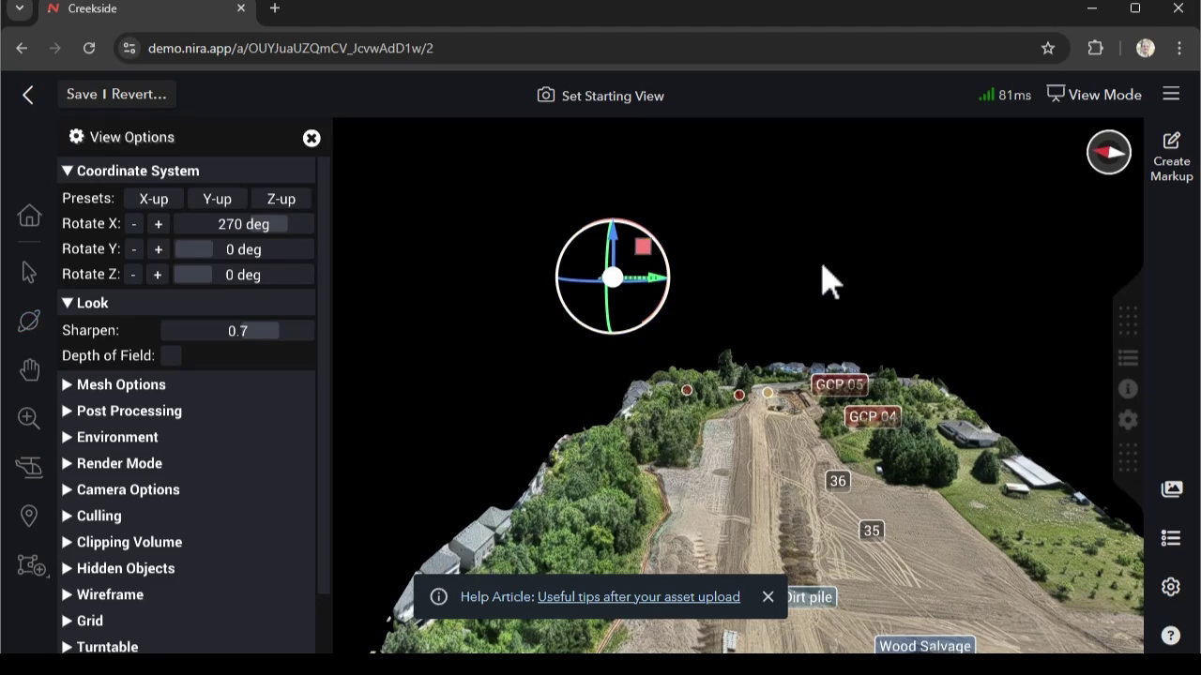
{"action": "left_click_drag", "start_coordinate": [826, 279], "coordinate": [648, 460]}
{"action": "left_click_drag", "start_coordinate": [800, 460], "coordinate": [1032, 377]}
{"action": "scroll", "coordinate": [836, 411], "scroll_direction": "down", "scroll_amount": 2}
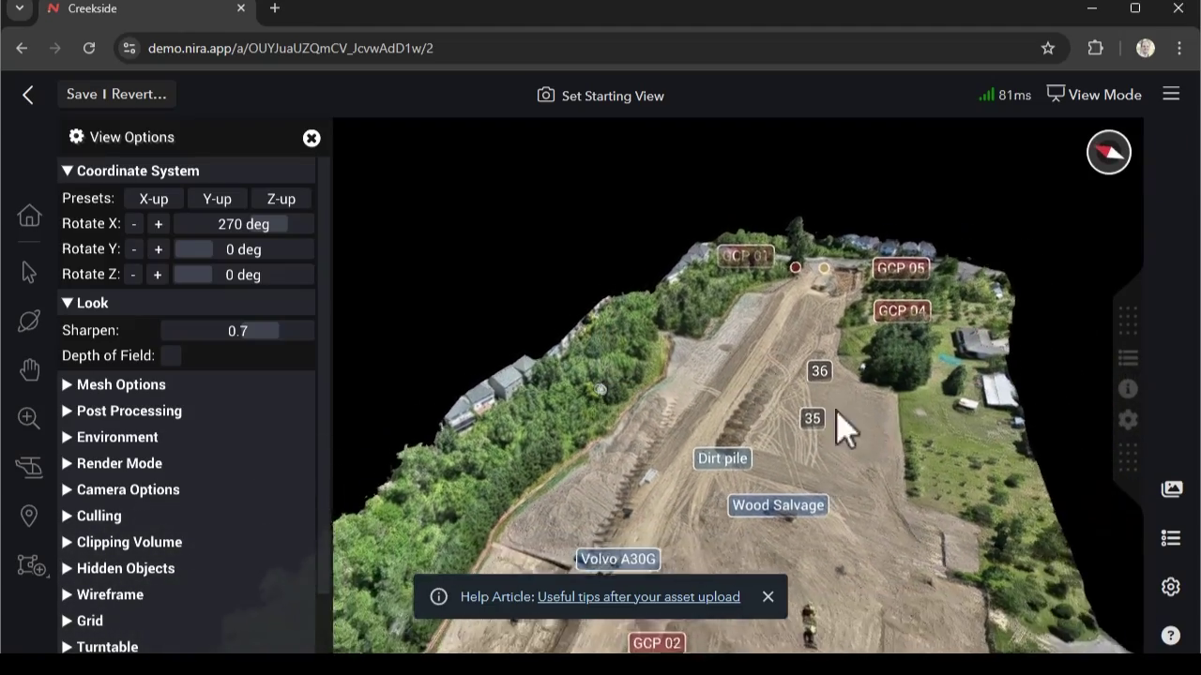
- Move the building across the lawn beside the small white-roofed shed and rotate it slightly about its vertical axis
{"action": "left_click_drag", "start_coordinate": [836, 410], "coordinate": [990, 461]}
{"action": "scroll", "coordinate": [612, 440], "scroll_direction": "up", "scroll_amount": 4}
{"action": "left_click_drag", "start_coordinate": [612, 440], "coordinate": [1010, 262]}
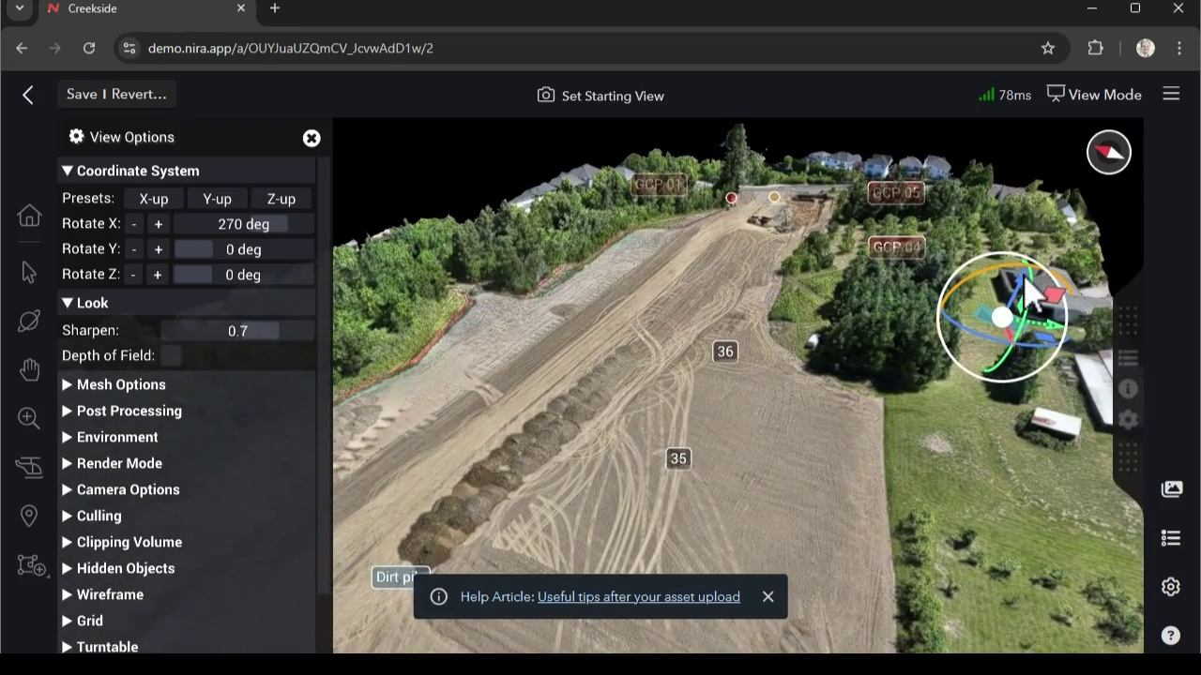
{"action": "mouse_move", "coordinate": [1012, 340]}
{"action": "left_mouse_down"}
{"action": "mouse_move", "coordinate": [1006, 361]}
{"action": "mouse_move", "coordinate": [1004, 335]}
{"action": "left_mouse_up"}
{"action": "left_click_drag", "start_coordinate": [546, 511], "coordinate": [611, 533]}
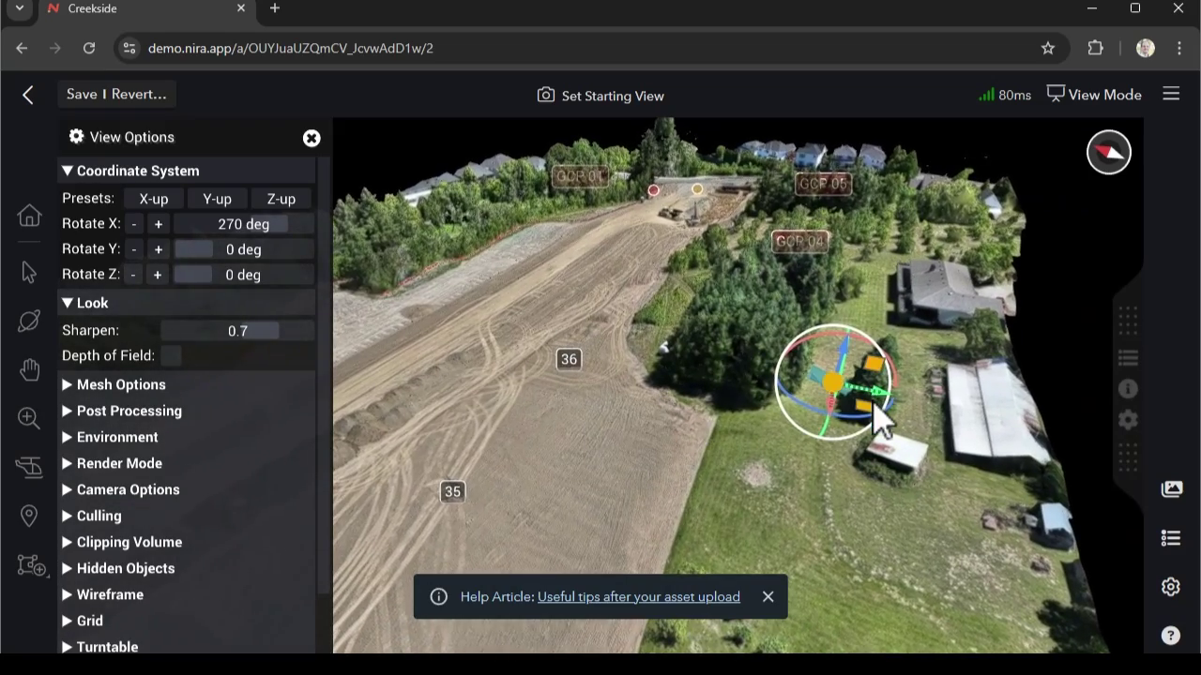
{"action": "left_click_drag", "start_coordinate": [868, 434], "coordinate": [967, 558]}
{"action": "left_click_drag", "start_coordinate": [936, 492], "coordinate": [932, 500]}
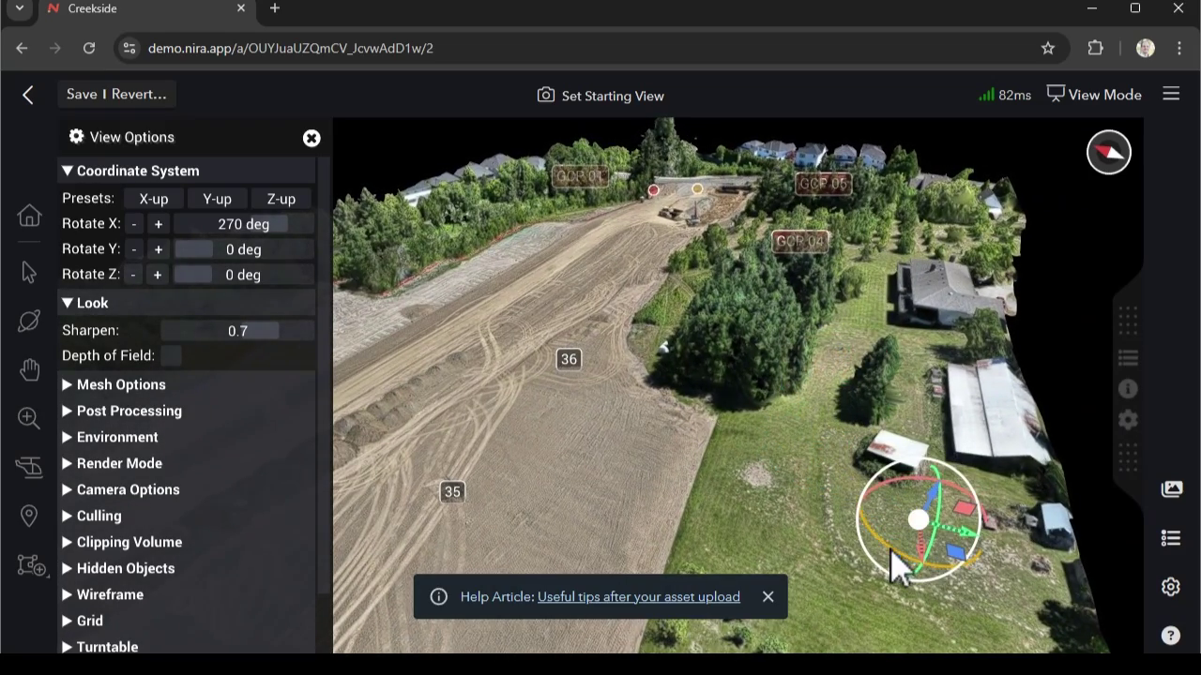
{"action": "left_click_drag", "start_coordinate": [890, 549], "coordinate": [868, 537]}
- Lower the building so its base sits on the grass, and clear the selection
{"action": "left_click_drag", "start_coordinate": [936, 493], "coordinate": [729, 416]}
{"action": "scroll", "coordinate": [950, 493], "scroll_direction": "up", "scroll_amount": 4}
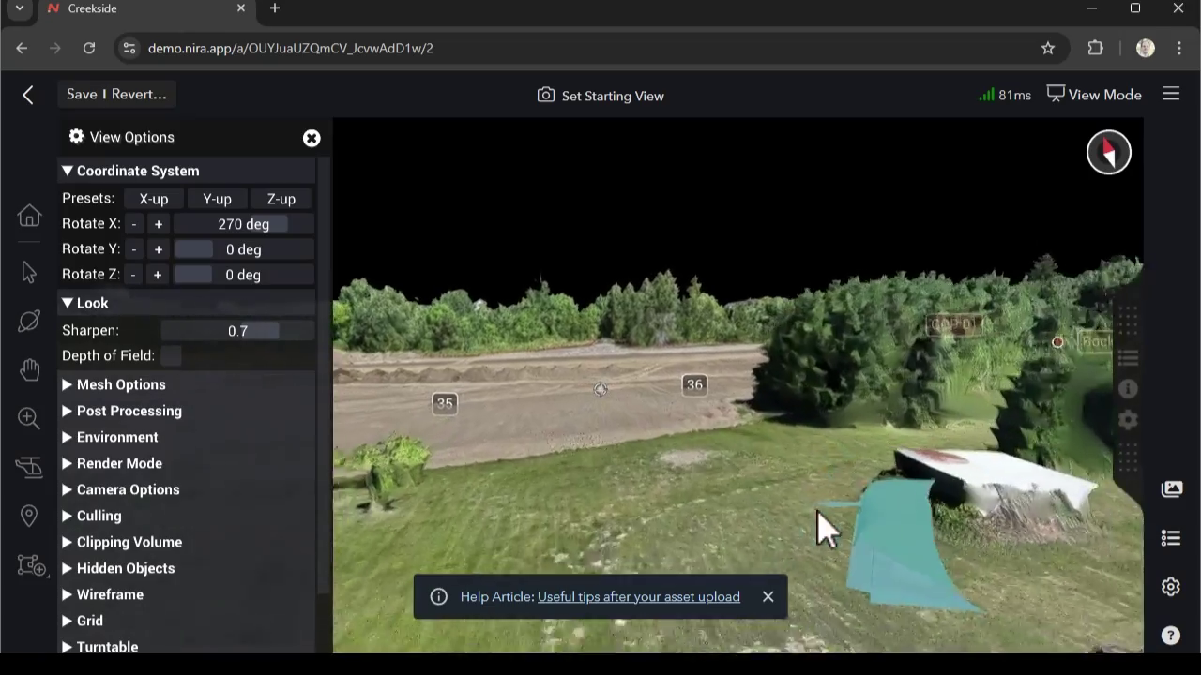
{"action": "left_click_drag", "start_coordinate": [817, 509], "coordinate": [679, 410]}
{"action": "right_click_drag", "start_coordinate": [995, 525], "coordinate": [745, 448]}
{"action": "left_click_drag", "start_coordinate": [745, 448], "coordinate": [711, 405]}
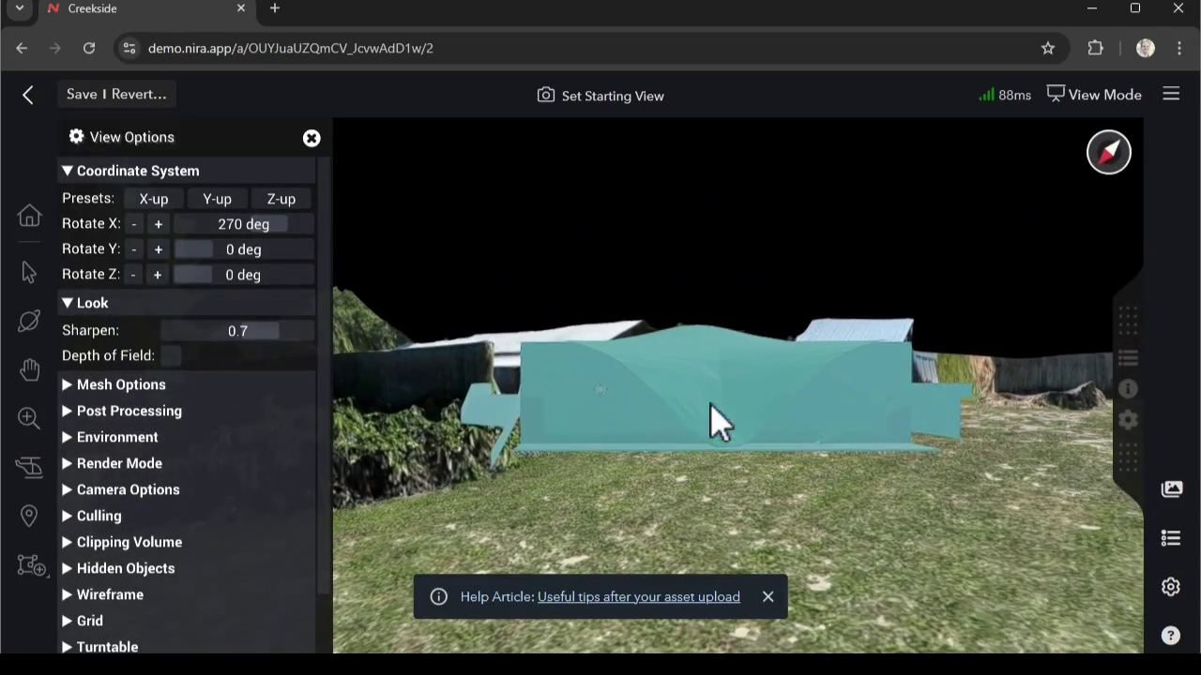
{"action": "left_click_drag", "start_coordinate": [704, 345], "coordinate": [696, 360]}
{"action": "left_click_drag", "start_coordinate": [746, 519], "coordinate": [788, 504]}
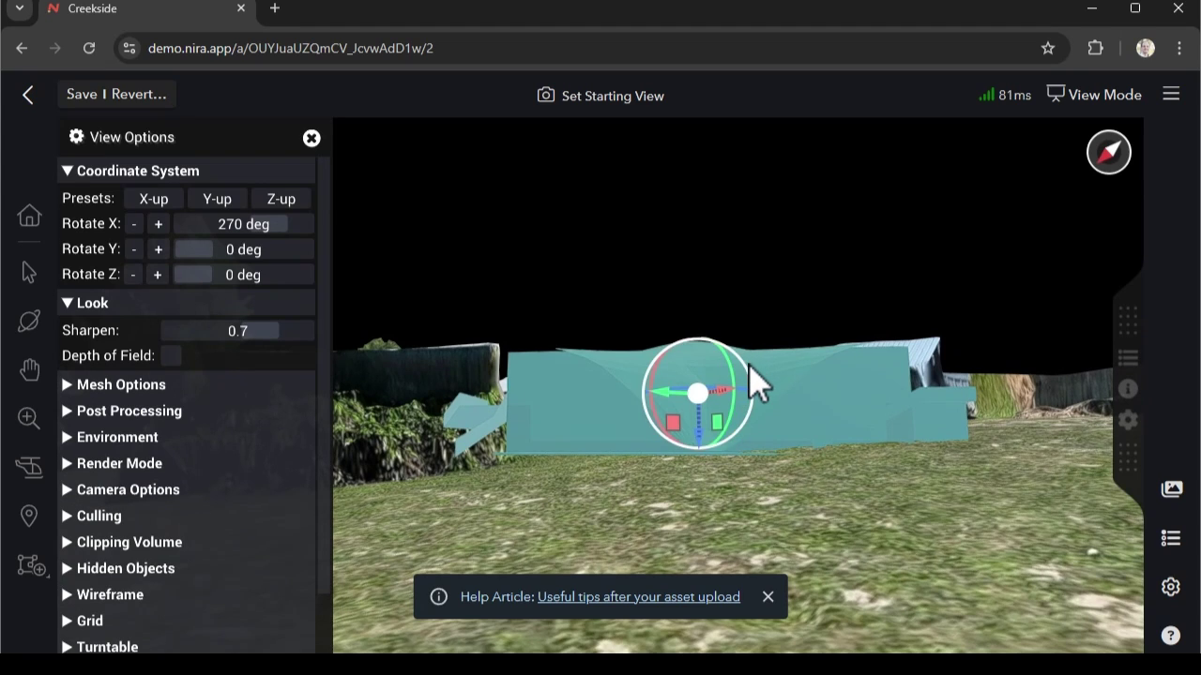
{"action": "left_click_drag", "start_coordinate": [749, 364], "coordinate": [740, 360]}
{"action": "left_click", "coordinate": [871, 177]}
- Select the material of the building's curved roof and set its mode to Metallic
{"action": "left_click_drag", "start_coordinate": [822, 520], "coordinate": [710, 434]}
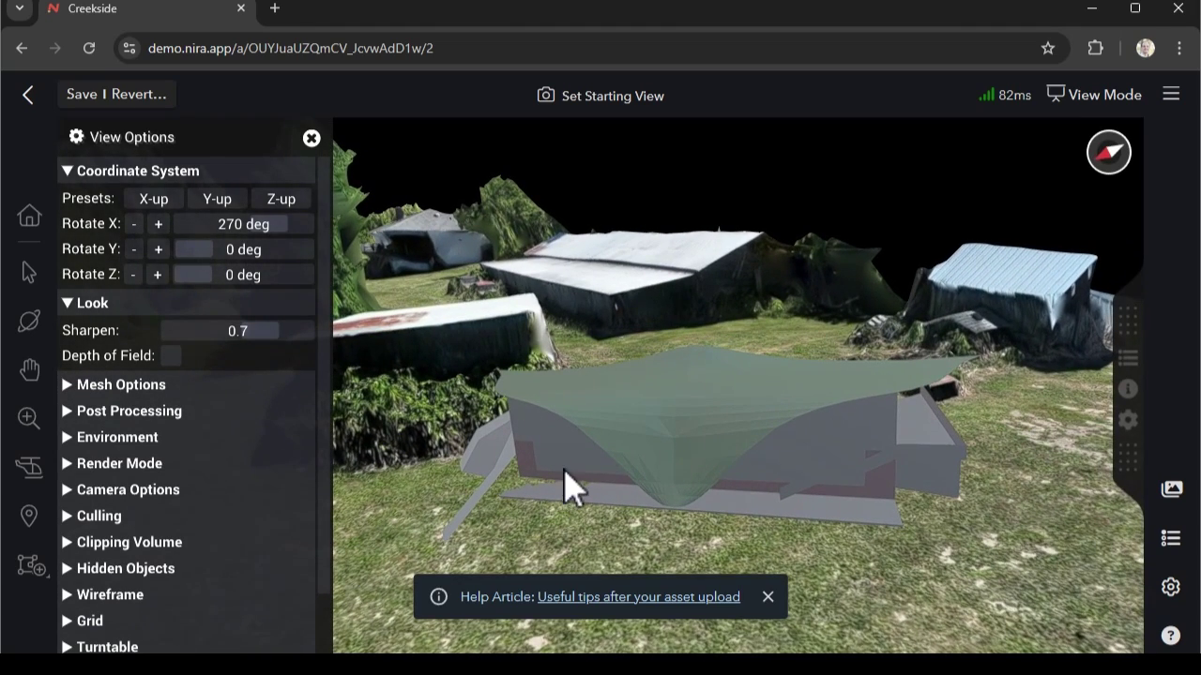
{"action": "scroll", "coordinate": [692, 432], "scroll_direction": "up", "scroll_amount": 3}
{"action": "left_click_drag", "start_coordinate": [692, 429], "coordinate": [603, 436]}
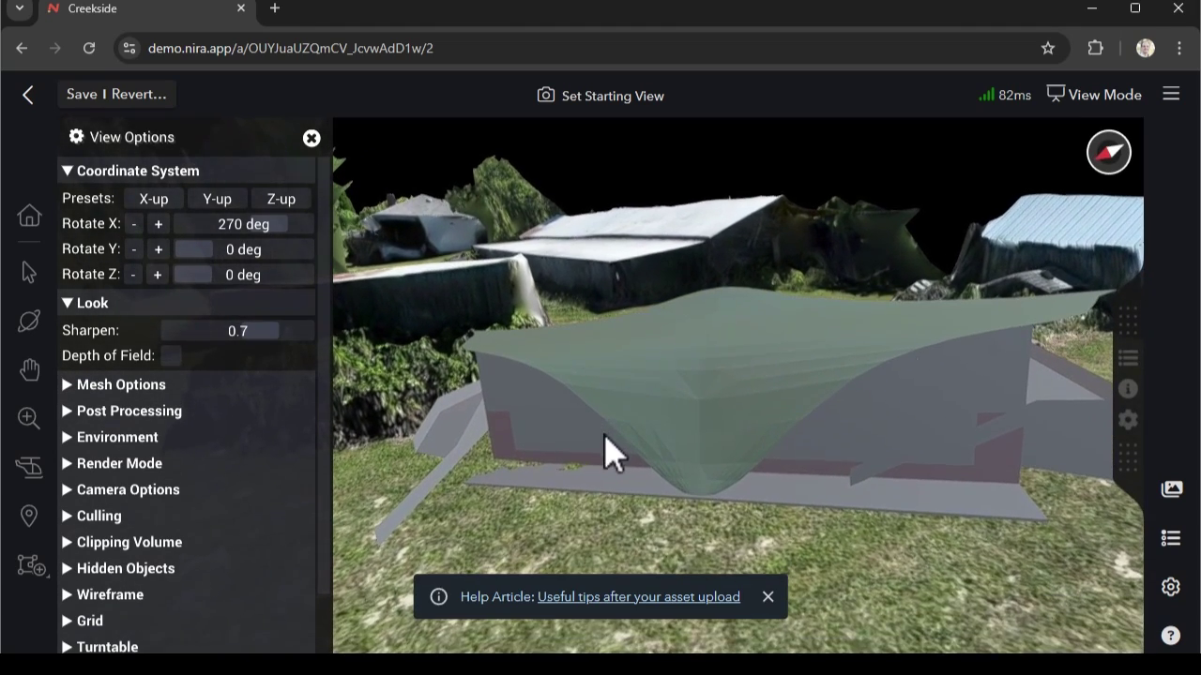
{"action": "right_click", "coordinate": [634, 390]}
{"action": "left_click", "coordinate": [775, 464]}
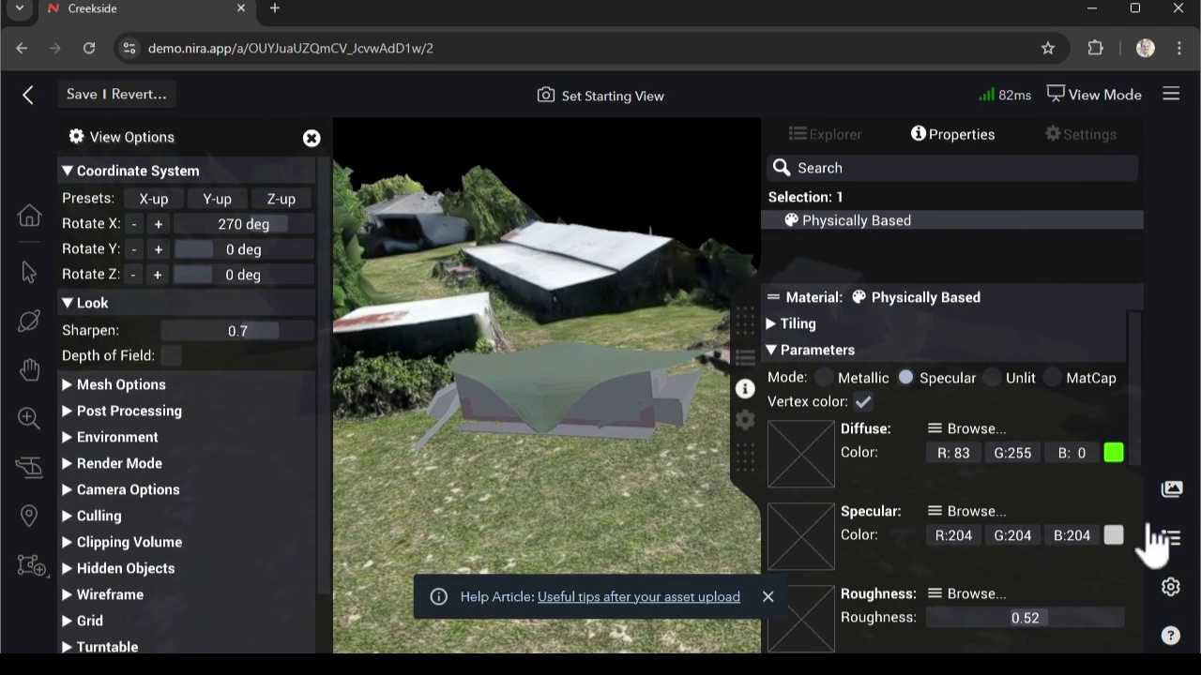
{"action": "left_click", "coordinate": [824, 377]}
{"action": "scroll", "coordinate": [668, 480], "scroll_direction": "up", "scroll_amount": 3}
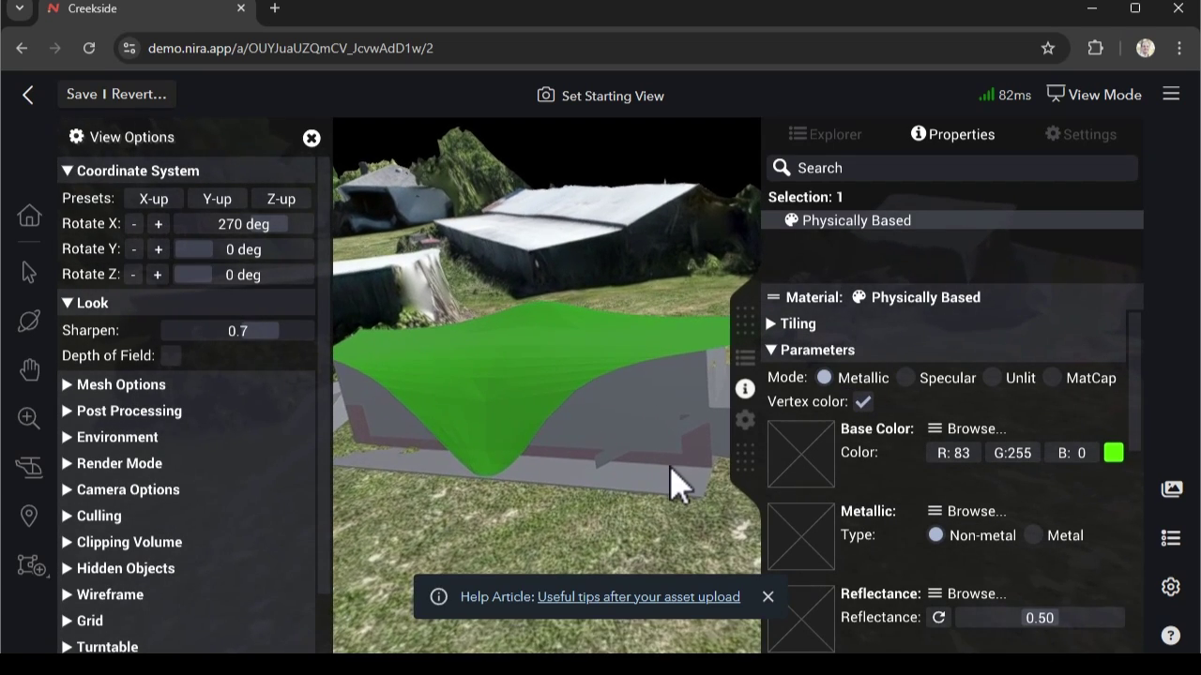
- Select the material of the trim along the building's base, set its mode to Metallic and close its properties
{"action": "left_click_drag", "start_coordinate": [689, 469], "coordinate": [660, 456]}
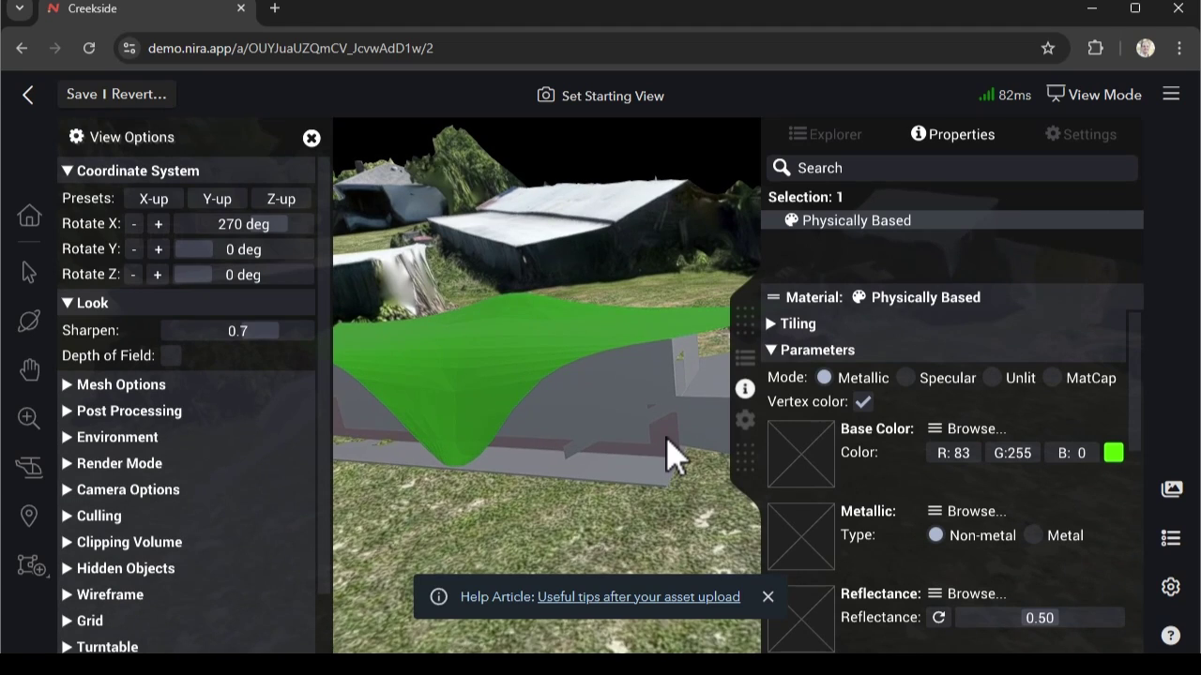
{"action": "right_click", "coordinate": [668, 455]}
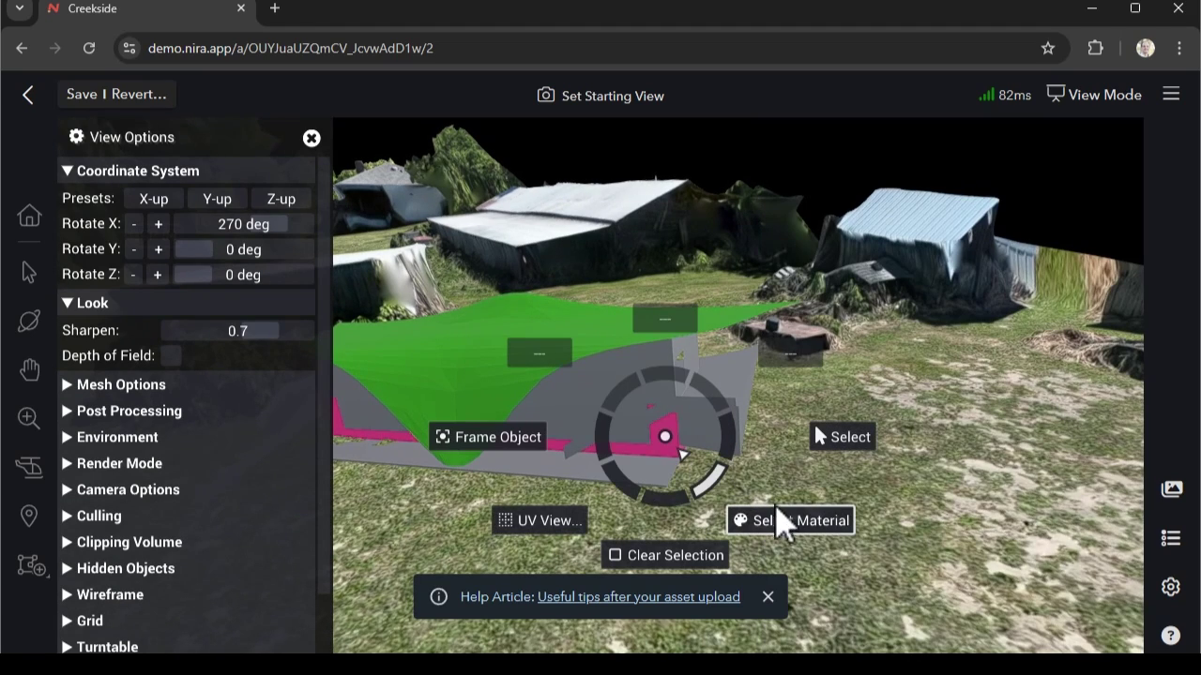
{"action": "left_click", "coordinate": [798, 537]}
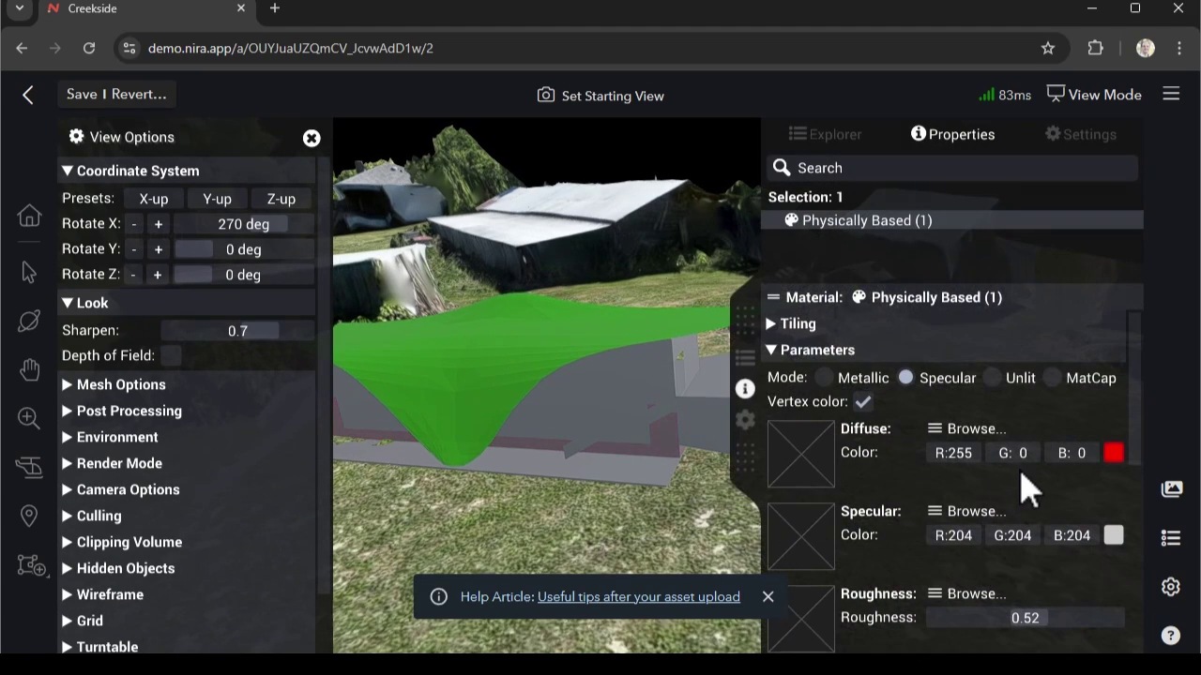
{"action": "left_click", "coordinate": [823, 377]}
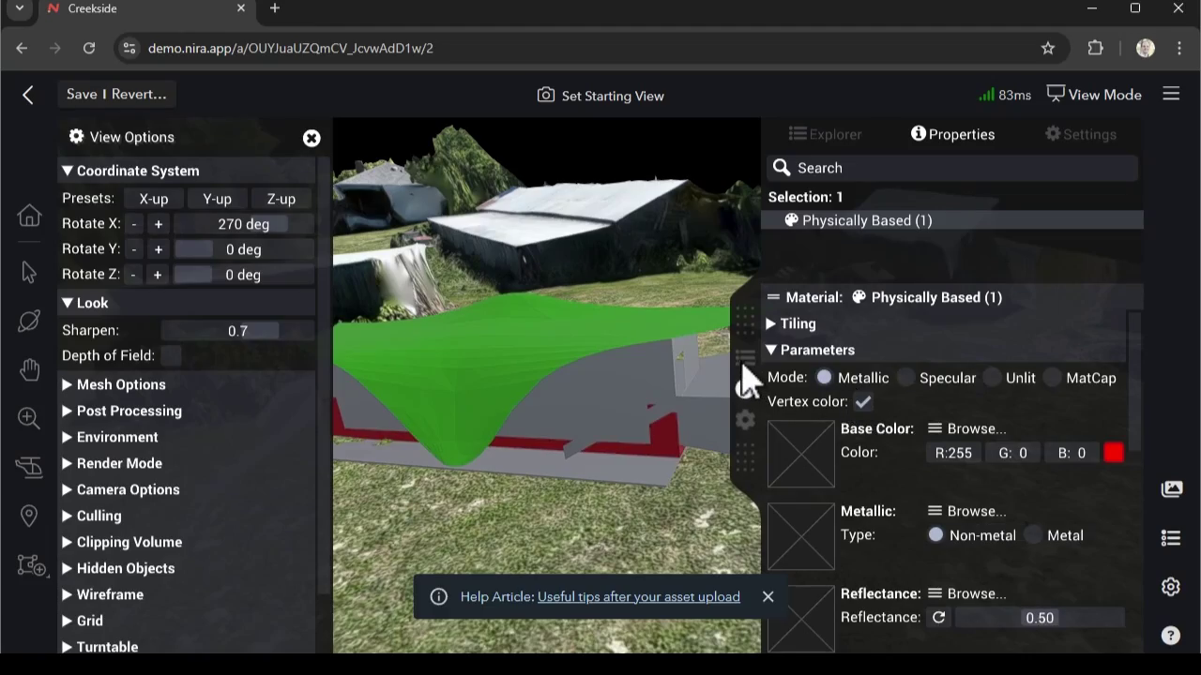
{"action": "left_click", "coordinate": [744, 385]}
- Set the roof material's roughness to 0.00 and its metallic type to Metal, and close its properties
{"action": "left_click_drag", "start_coordinate": [732, 478], "coordinate": [651, 361]}
{"action": "scroll", "coordinate": [775, 456], "scroll_direction": "up", "scroll_amount": 3}
{"action": "scroll", "coordinate": [807, 437], "scroll_direction": "up", "scroll_amount": 3}
{"action": "scroll", "coordinate": [809, 437], "scroll_direction": "up", "scroll_amount": 3}
{"action": "scroll", "coordinate": [652, 380], "scroll_direction": "down", "scroll_amount": 3}
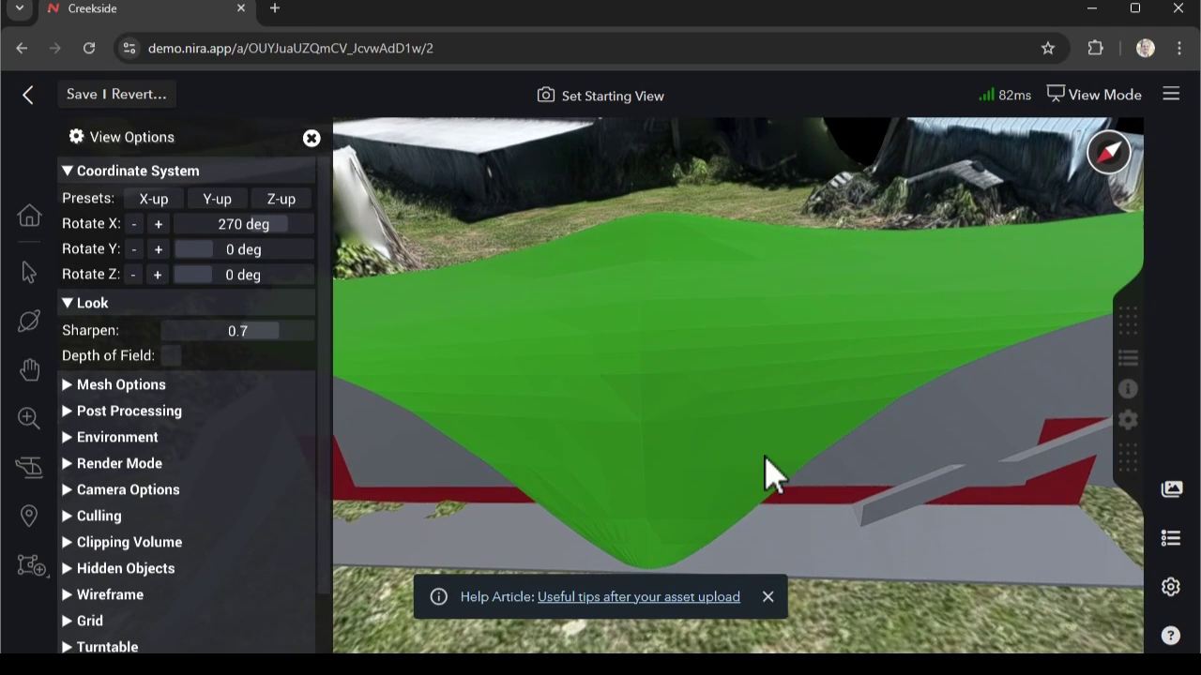
{"action": "left_click_drag", "start_coordinate": [765, 457], "coordinate": [792, 449]}
{"action": "double_click", "coordinate": [737, 351]}
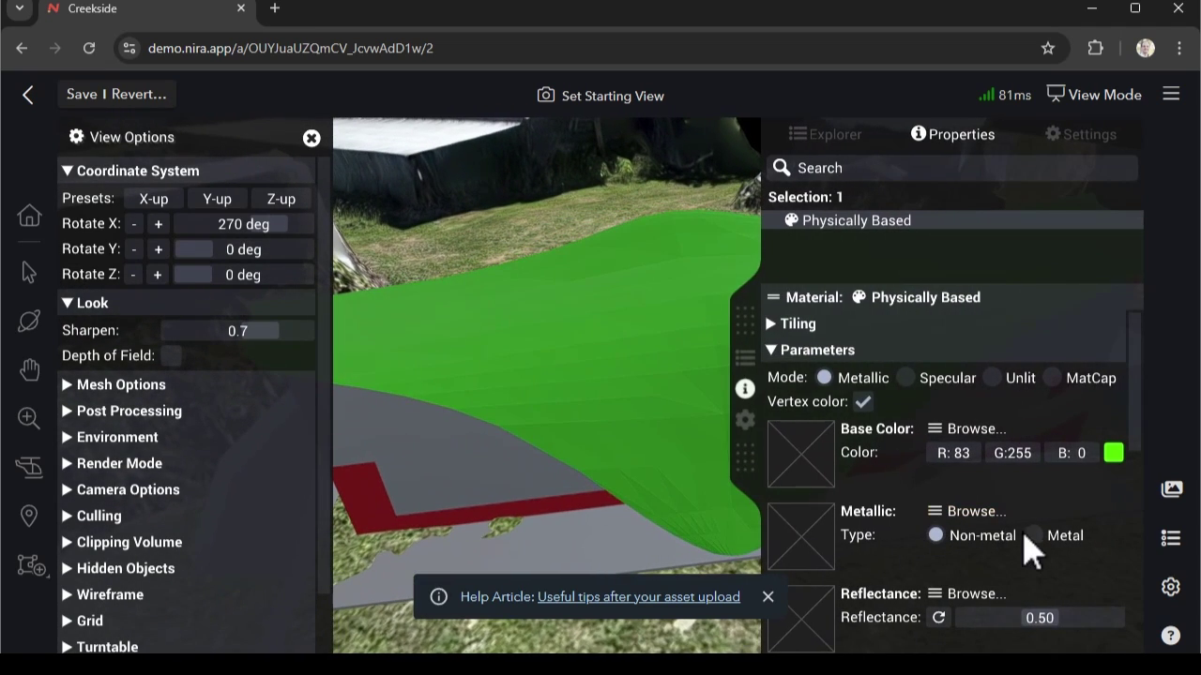
{"action": "scroll", "coordinate": [1078, 577], "scroll_direction": "down", "scroll_amount": 1}
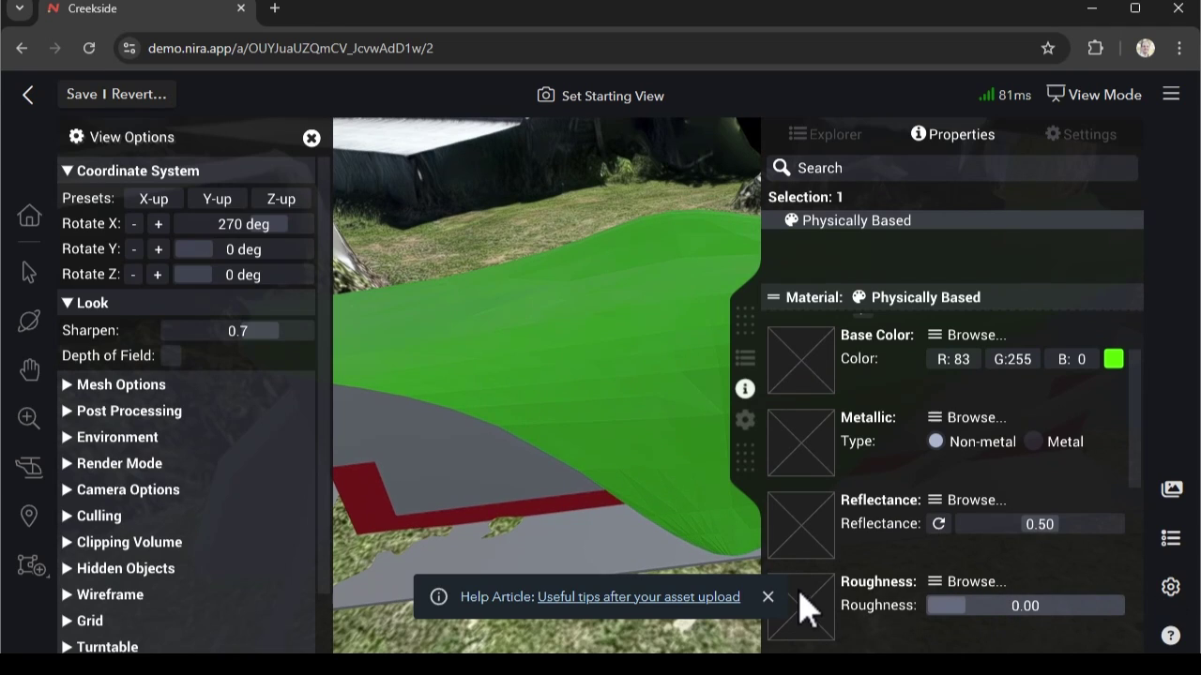
{"action": "left_click_drag", "start_coordinate": [580, 446], "coordinate": [544, 438]}
{"action": "left_click", "coordinate": [1061, 443]}
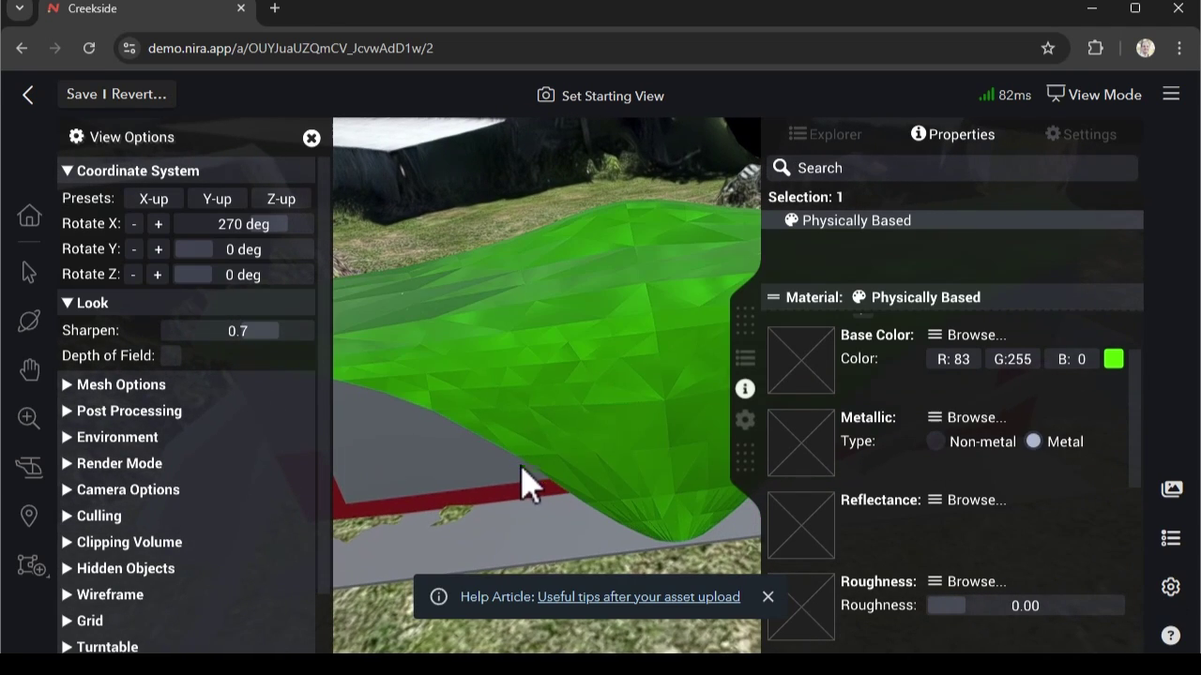
{"action": "left_click_drag", "start_coordinate": [520, 483], "coordinate": [744, 378]}
{"action": "left_click", "coordinate": [745, 388]}
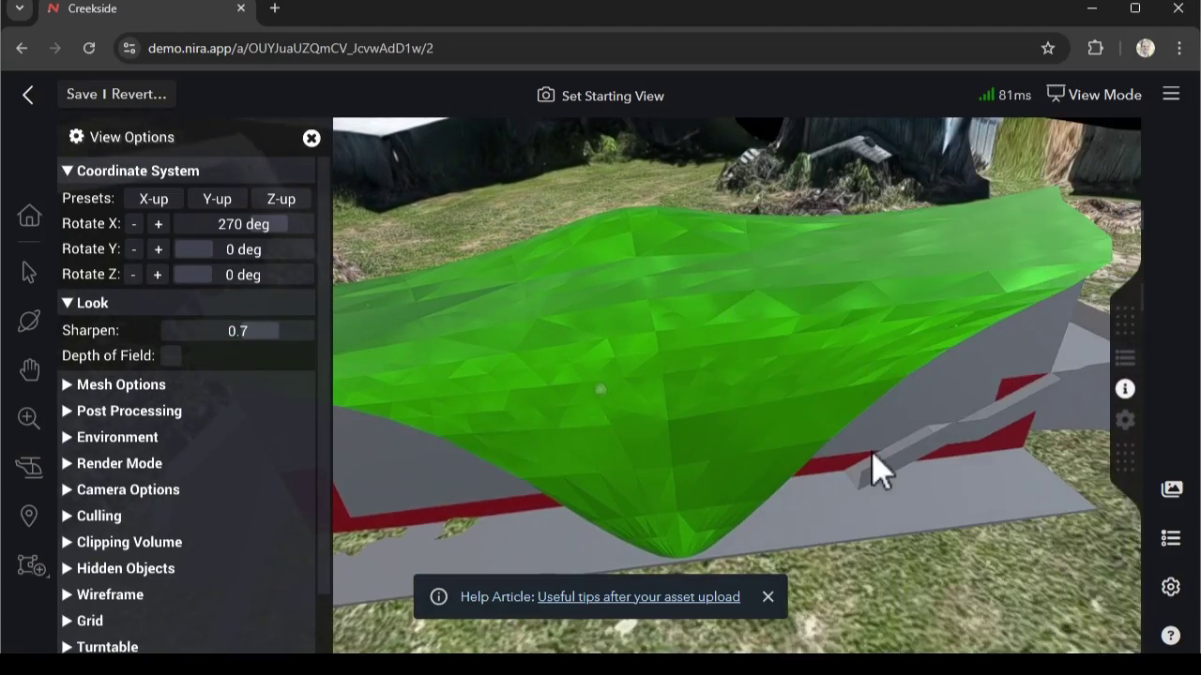
- Check the roof's surface shading up close and save the edits made to the Creekside asset
{"action": "scroll", "coordinate": [882, 447], "scroll_direction": "up", "scroll_amount": 4}
{"action": "mouse_move", "coordinate": [892, 442]}
{"action": "left_mouse_down"}
{"action": "mouse_move", "coordinate": [865, 439]}
{"action": "mouse_move", "coordinate": [791, 472]}
{"action": "mouse_move", "coordinate": [833, 381]}
{"action": "mouse_move", "coordinate": [798, 398]}
{"action": "mouse_move", "coordinate": [1019, 394]}
{"action": "mouse_move", "coordinate": [970, 362]}
{"action": "mouse_move", "coordinate": [771, 377]}
{"action": "mouse_move", "coordinate": [773, 437]}
{"action": "mouse_move", "coordinate": [857, 423]}
{"action": "mouse_move", "coordinate": [782, 389]}
{"action": "mouse_move", "coordinate": [790, 356]}
{"action": "mouse_move", "coordinate": [859, 352]}
{"action": "left_mouse_up"}
{"action": "scroll", "coordinate": [835, 421], "scroll_direction": "down", "scroll_amount": 3}
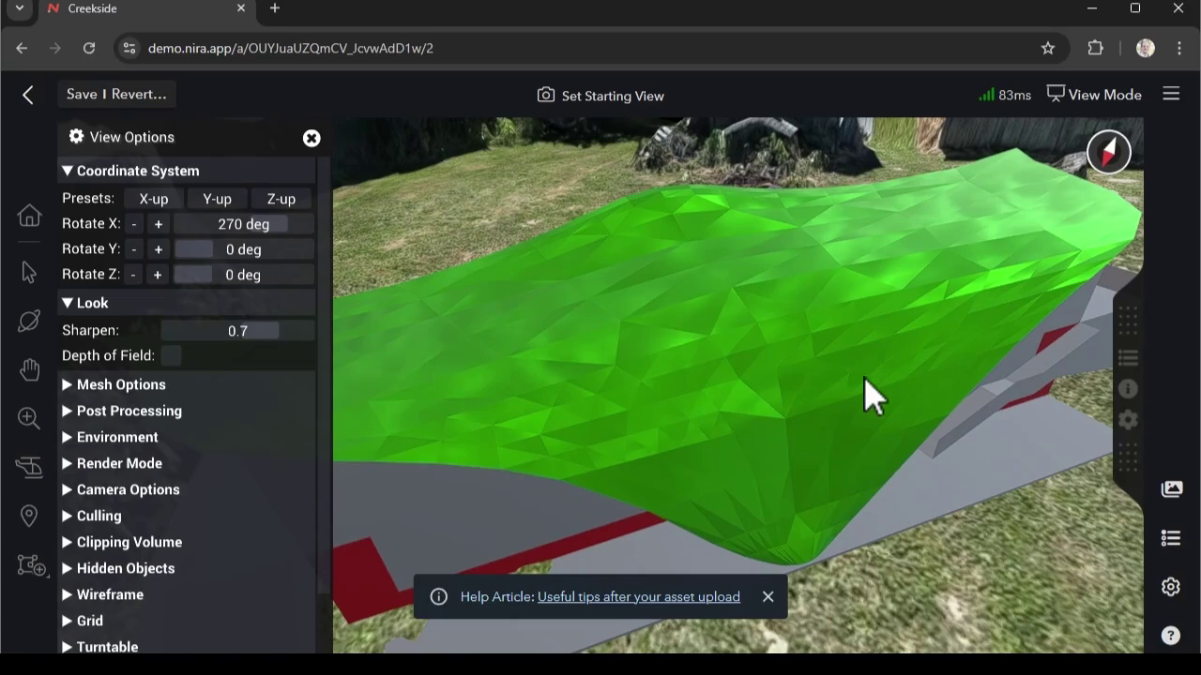
{"action": "left_click_drag", "start_coordinate": [870, 394], "coordinate": [610, 283]}
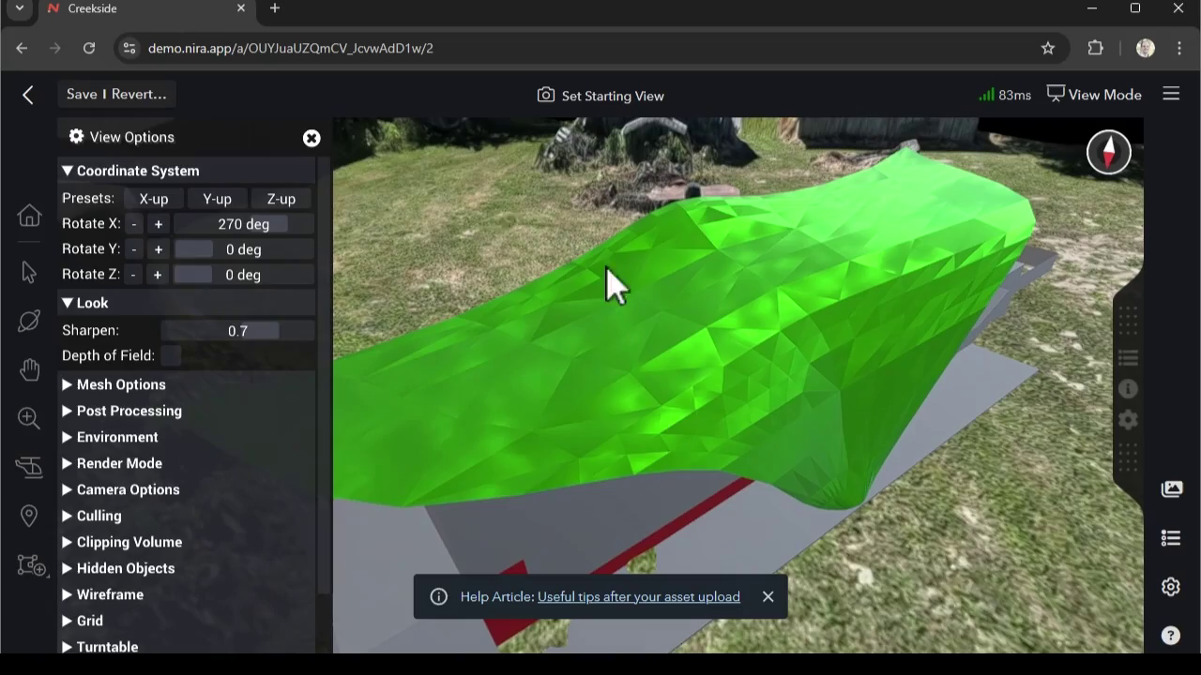
{"action": "left_click", "coordinate": [126, 97]}
{"action": "left_click", "coordinate": [807, 328]}
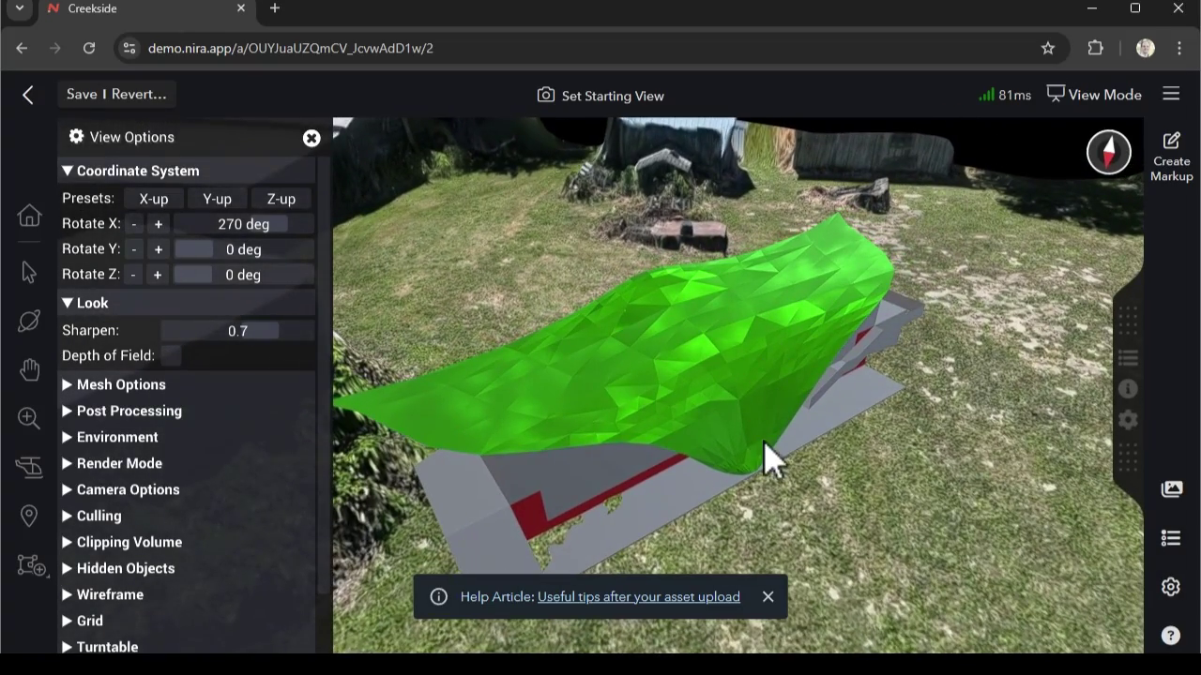
- Examine the placed building and its roof shading from several angles against the surrounding sheds
{"action": "left_click_drag", "start_coordinate": [767, 460], "coordinate": [600, 362]}
{"action": "scroll", "coordinate": [591, 345], "scroll_direction": "down", "scroll_amount": 3}
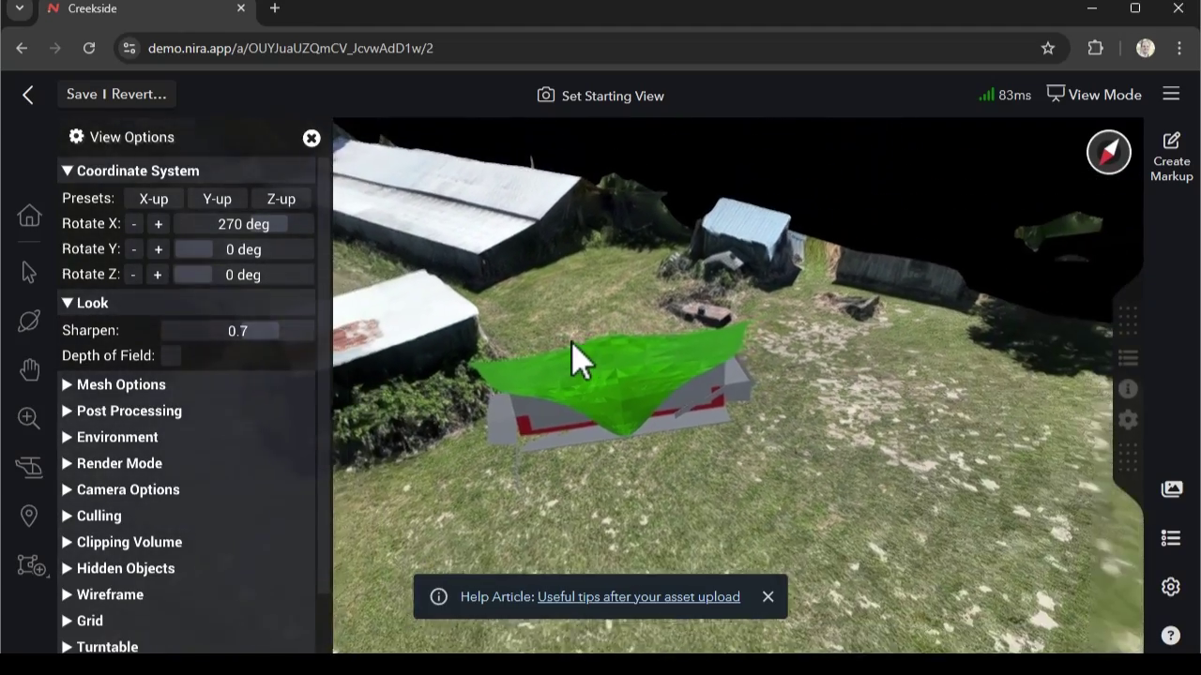
{"action": "right_click_drag", "start_coordinate": [571, 344], "coordinate": [804, 354]}
{"action": "left_click_drag", "start_coordinate": [879, 455], "coordinate": [711, 428]}
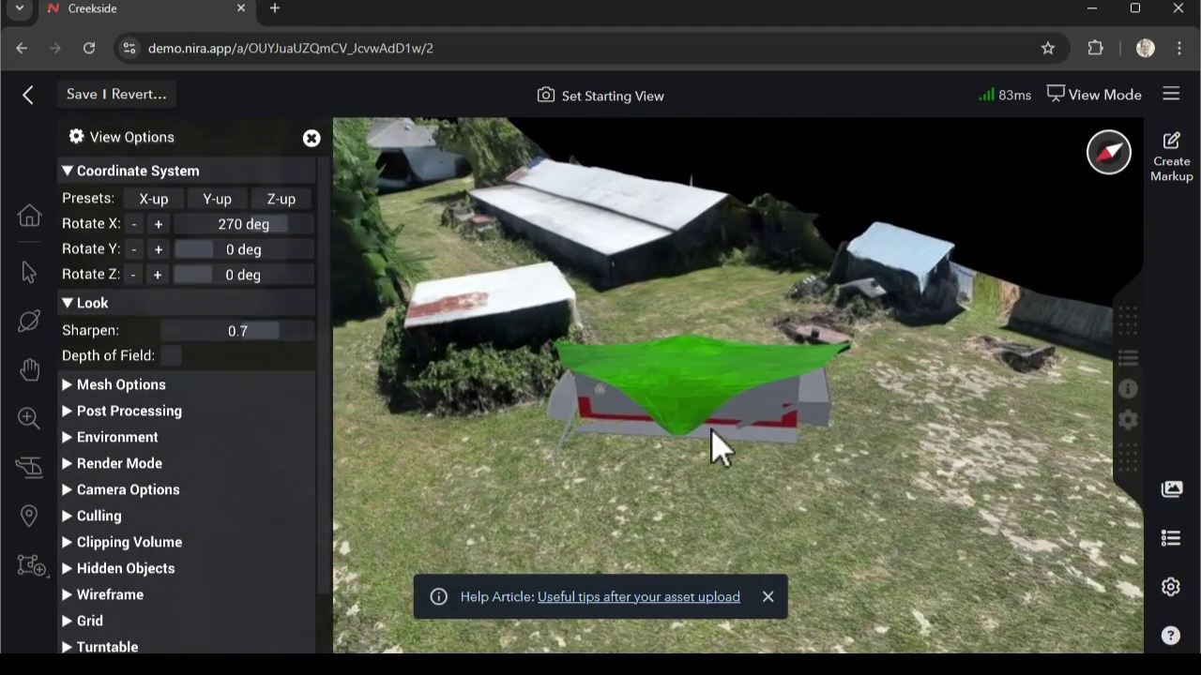
{"action": "scroll", "coordinate": [806, 421], "scroll_direction": "up", "scroll_amount": 3}
{"action": "left_click_drag", "start_coordinate": [807, 422], "coordinate": [740, 400]}
{"action": "scroll", "coordinate": [732, 413], "scroll_direction": "up", "scroll_amount": 1}
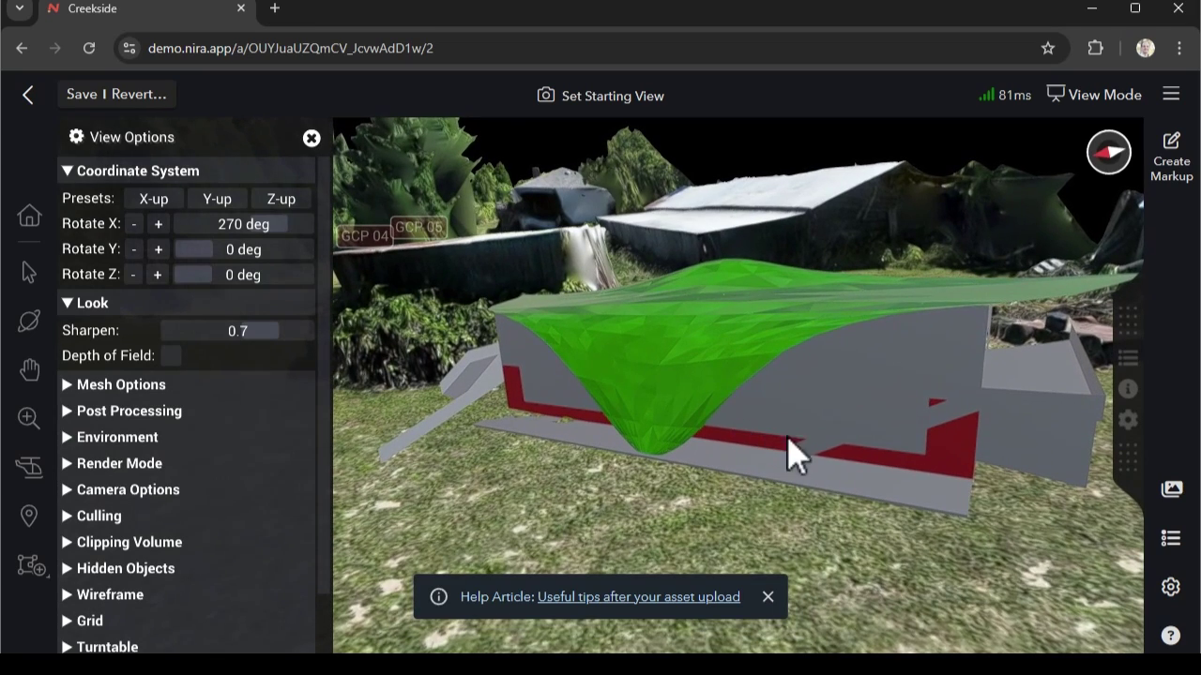
- Return to the asset list, add ExportFromRhino.obj and ExportFromRhino.mtl to a new Creekside upload, and enable Use Normals
{"action": "left_click", "coordinate": [28, 94]}
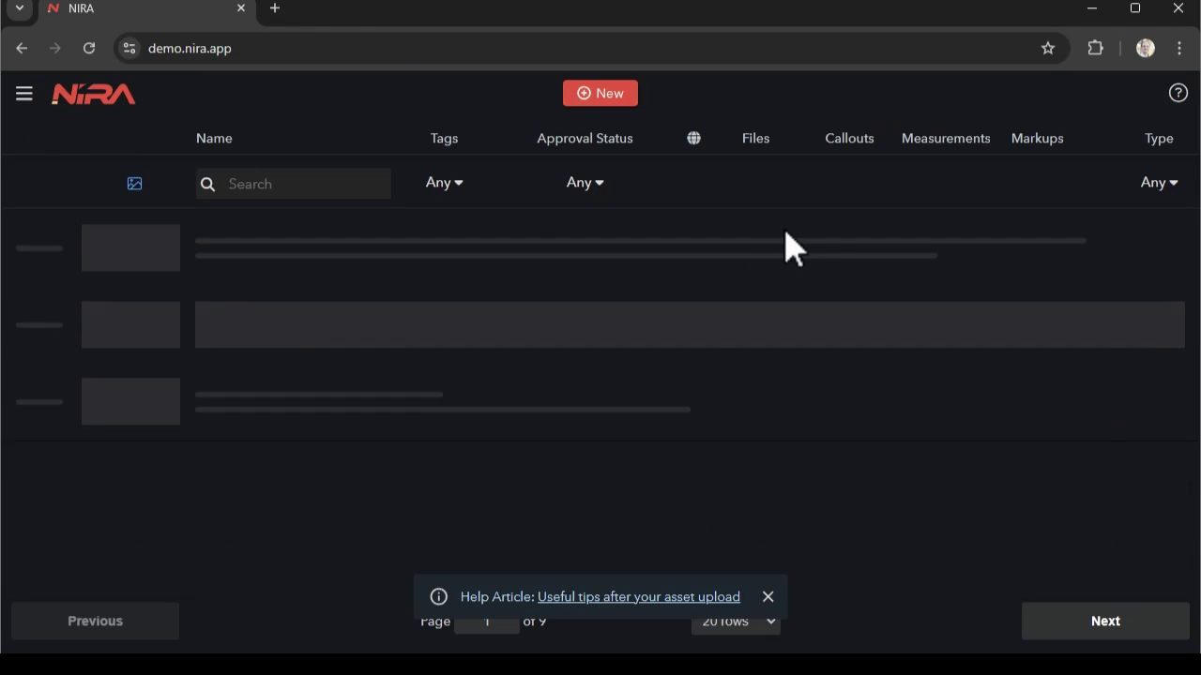
{"action": "left_click", "coordinate": [769, 251]}
{"action": "key", "text": "alt+Tab"}
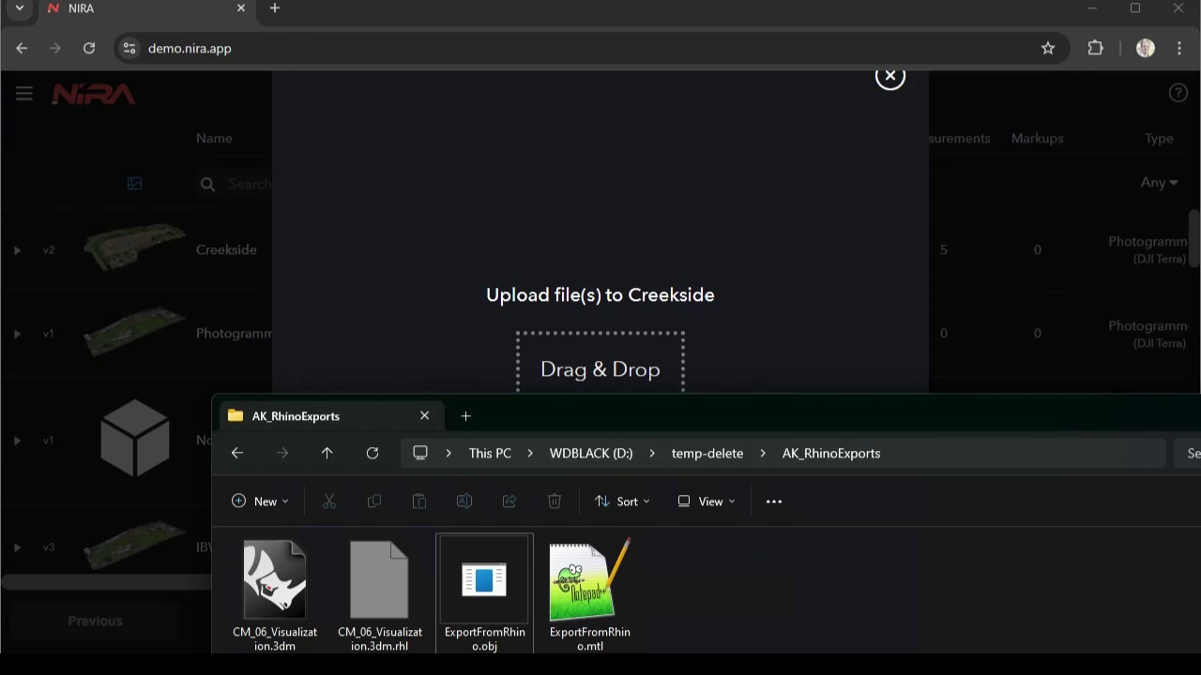
{"action": "left_click_drag", "start_coordinate": [748, 654], "coordinate": [563, 608]}
{"action": "left_click_drag", "start_coordinate": [767, 654], "coordinate": [624, 355]}
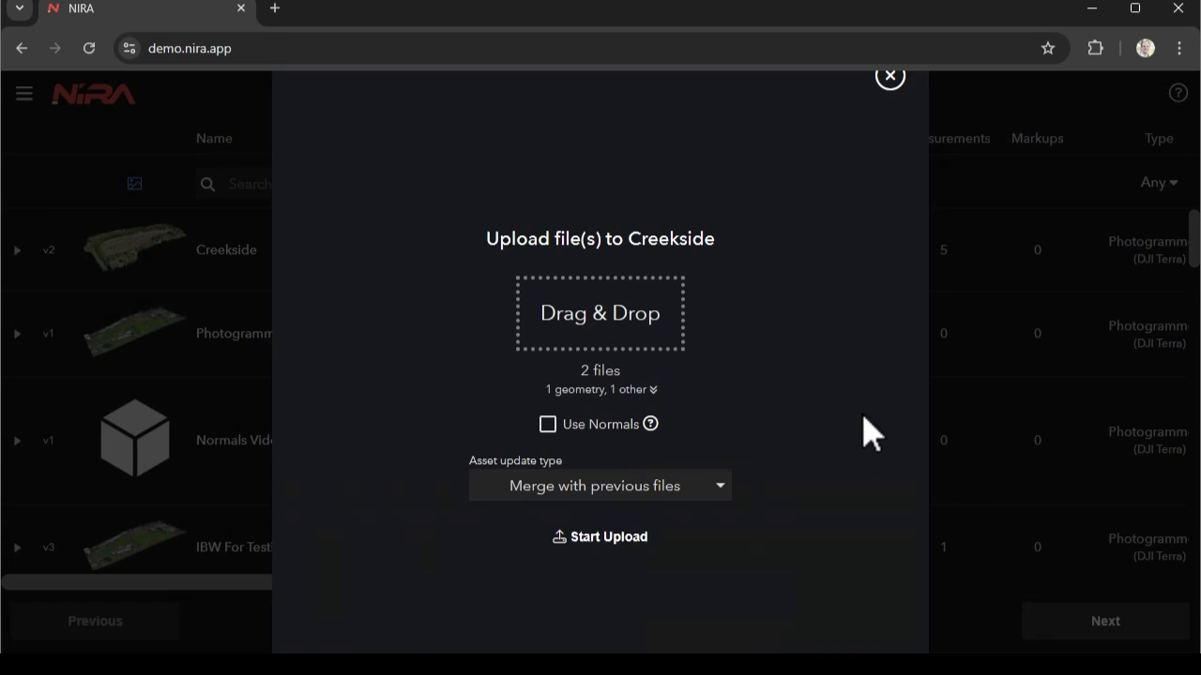
{"action": "left_click", "coordinate": [574, 432]}
- Point out ExportFromRhino.obj and ExportFromRhino.mtl in the AK_RhinoExports folder and return to the upload dialog
{"action": "key", "text": "alt+Tab"}
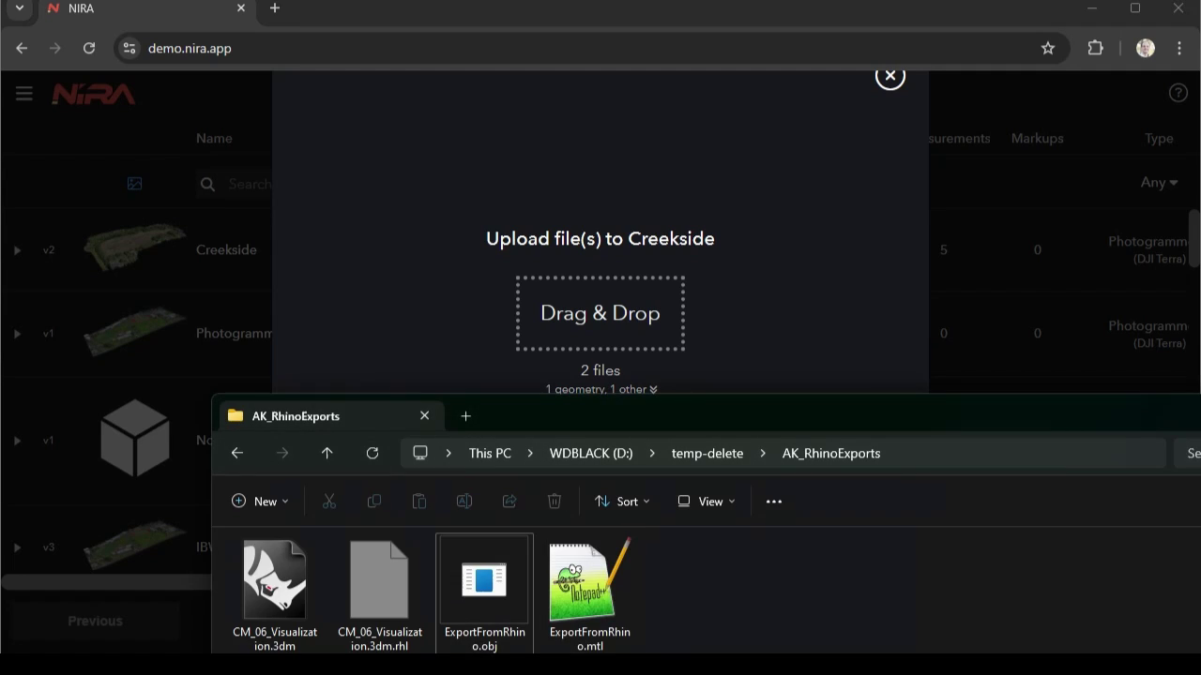
{"action": "left_click_drag", "start_coordinate": [695, 655], "coordinate": [561, 566]}
{"action": "left_click", "coordinate": [763, 575]}
{"action": "left_click_drag", "start_coordinate": [759, 570], "coordinate": [513, 596]}
{"action": "left_click", "coordinate": [742, 592]}
{"action": "left_click_drag", "start_coordinate": [726, 600], "coordinate": [525, 627]}
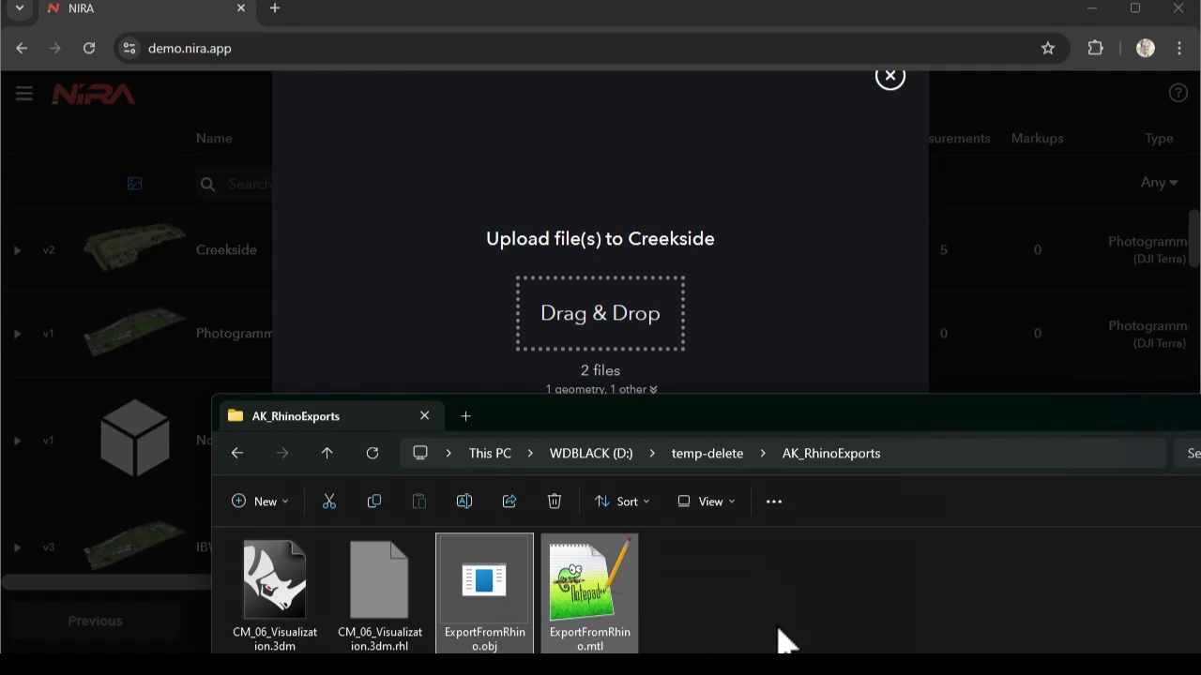
{"action": "left_click", "coordinate": [762, 291]}
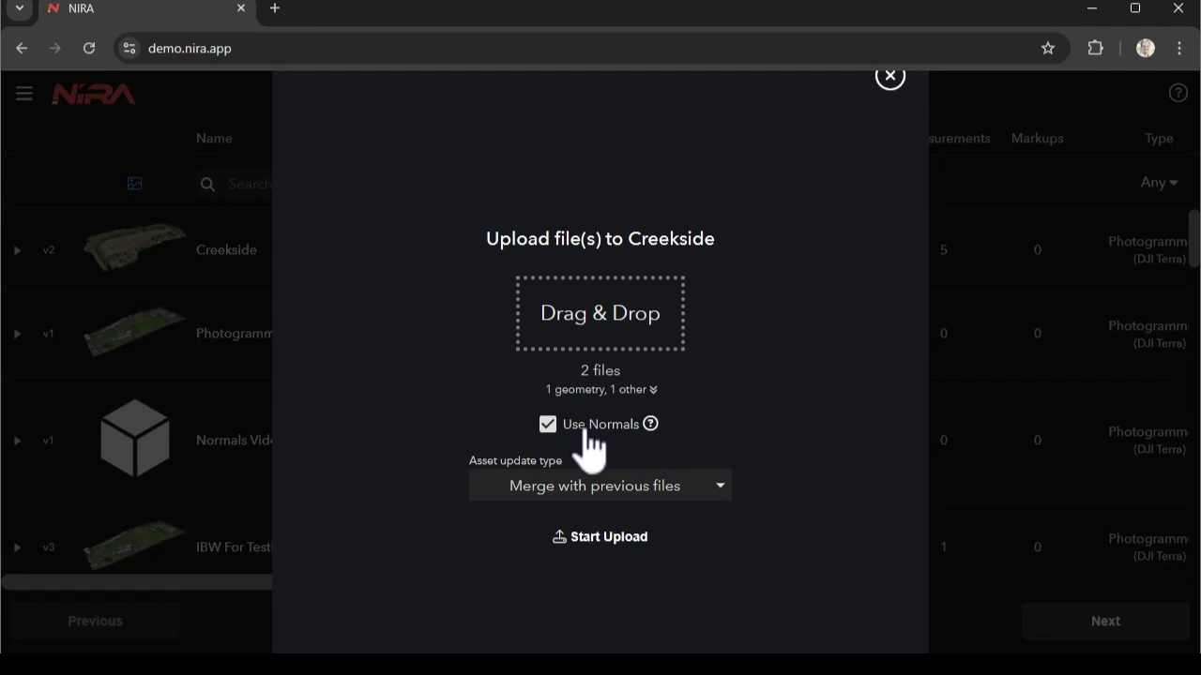
- Start the upload merged with the previous files and open Version 3 of Creekside in the viewer
{"action": "left_click", "coordinate": [599, 537]}
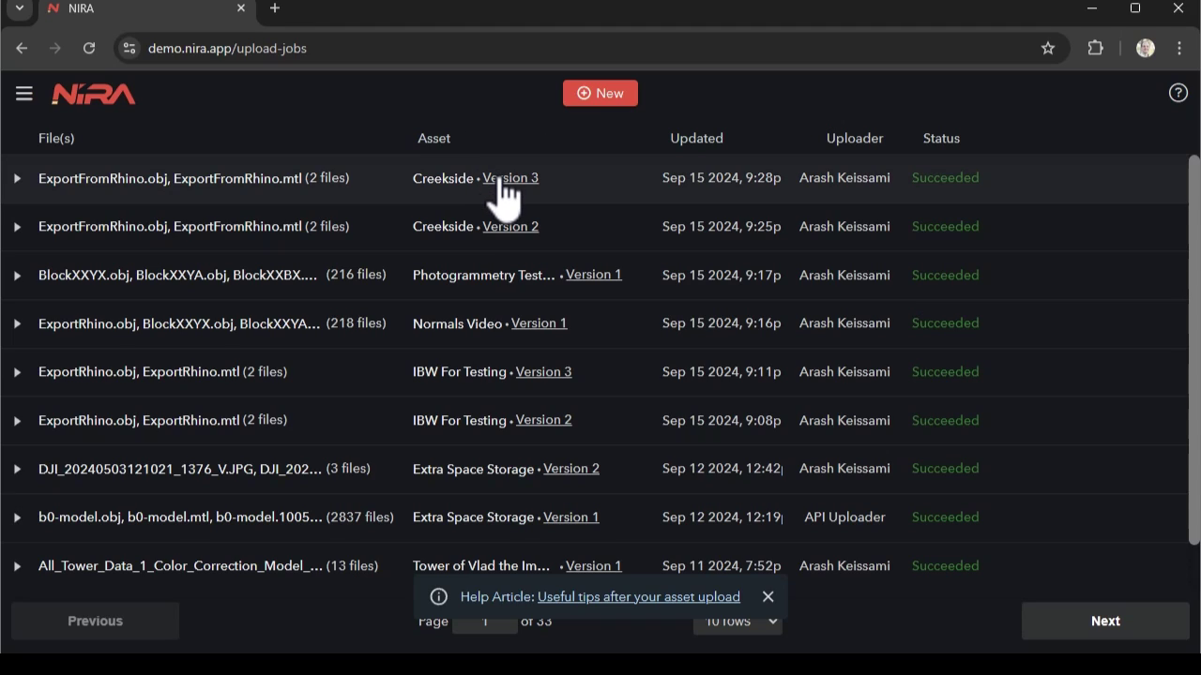
{"action": "left_click", "coordinate": [507, 183]}
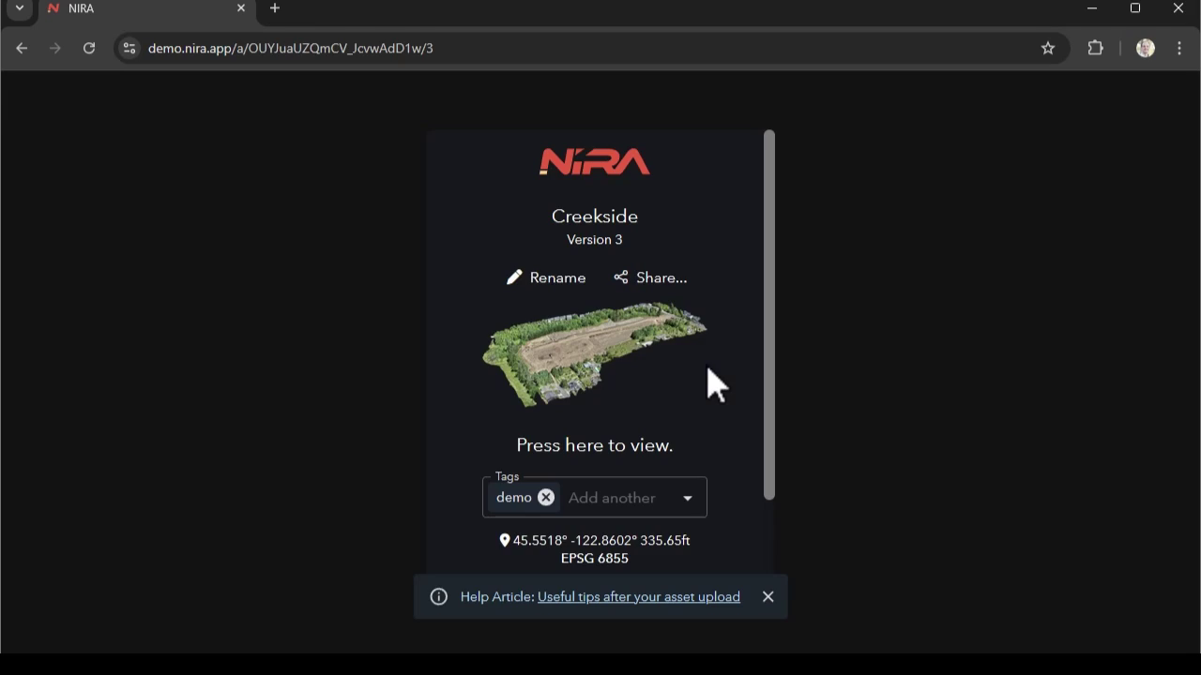
{"action": "left_click", "coordinate": [588, 361]}
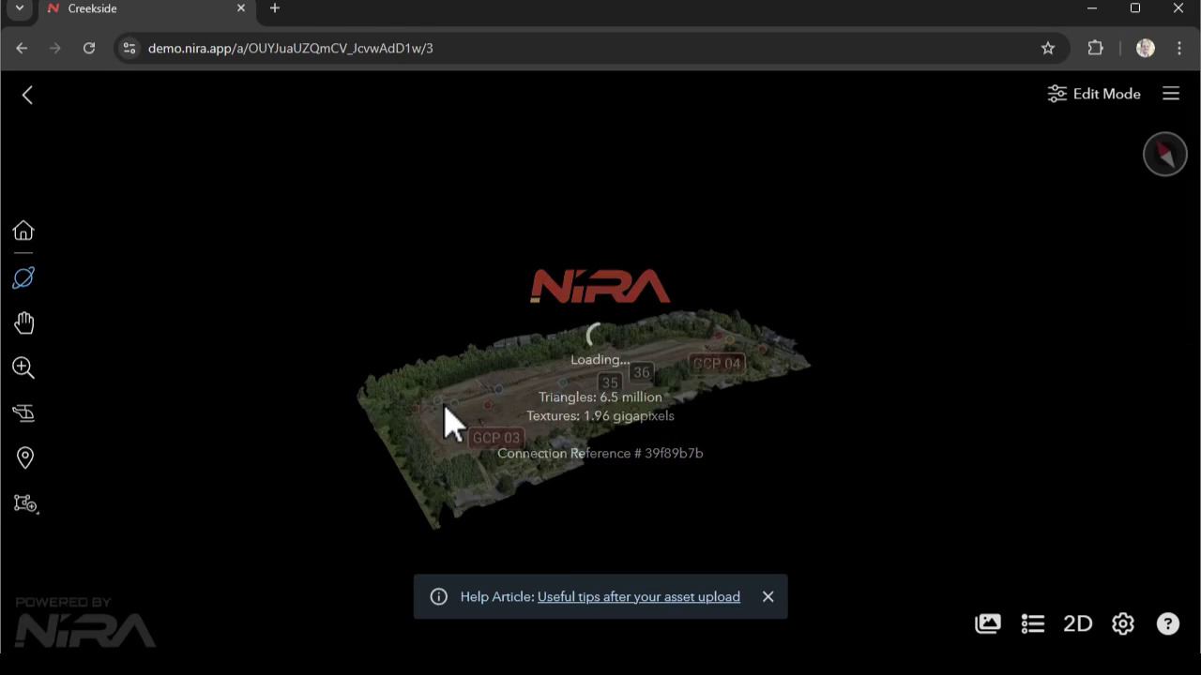
- Find the building beside the sheds and examine its green roof's surface shading up close
{"action": "scroll", "coordinate": [797, 418], "scroll_direction": "up", "scroll_amount": 10}
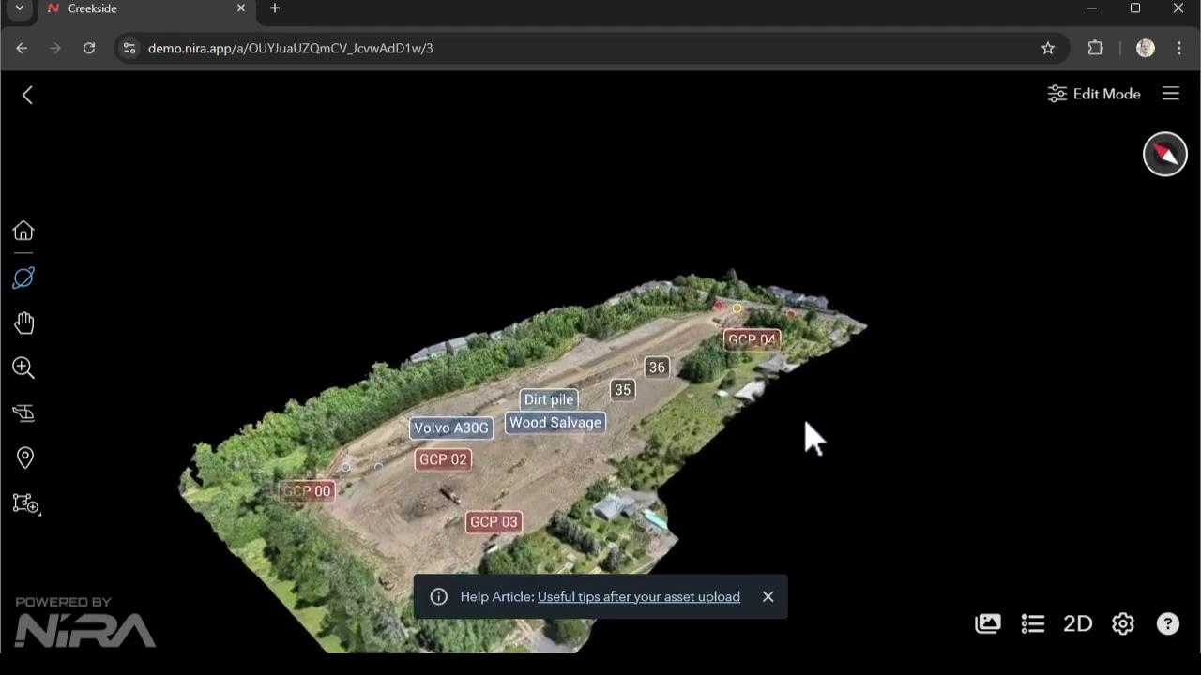
{"action": "right_click_drag", "start_coordinate": [769, 438], "coordinate": [464, 341]}
{"action": "double_click", "coordinate": [749, 439]}
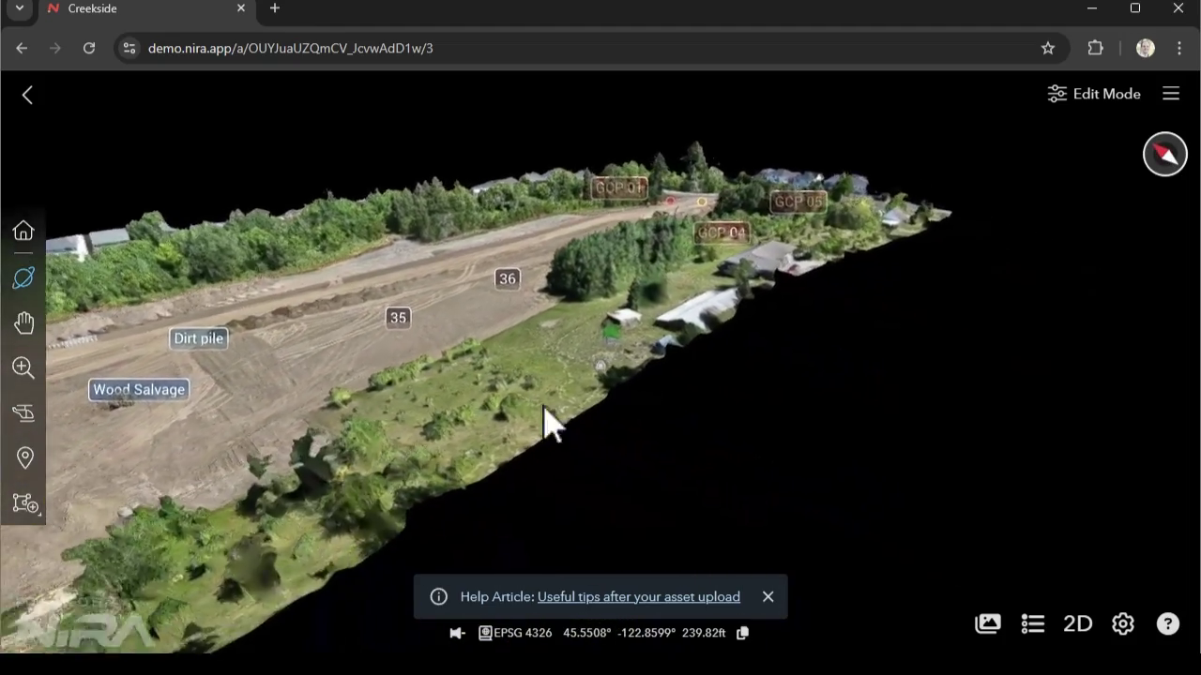
{"action": "scroll", "coordinate": [590, 337], "scroll_direction": "up", "scroll_amount": 7}
{"action": "left_click_drag", "start_coordinate": [922, 357], "coordinate": [402, 341]}
{"action": "scroll", "coordinate": [482, 384], "scroll_direction": "up", "scroll_amount": 5}
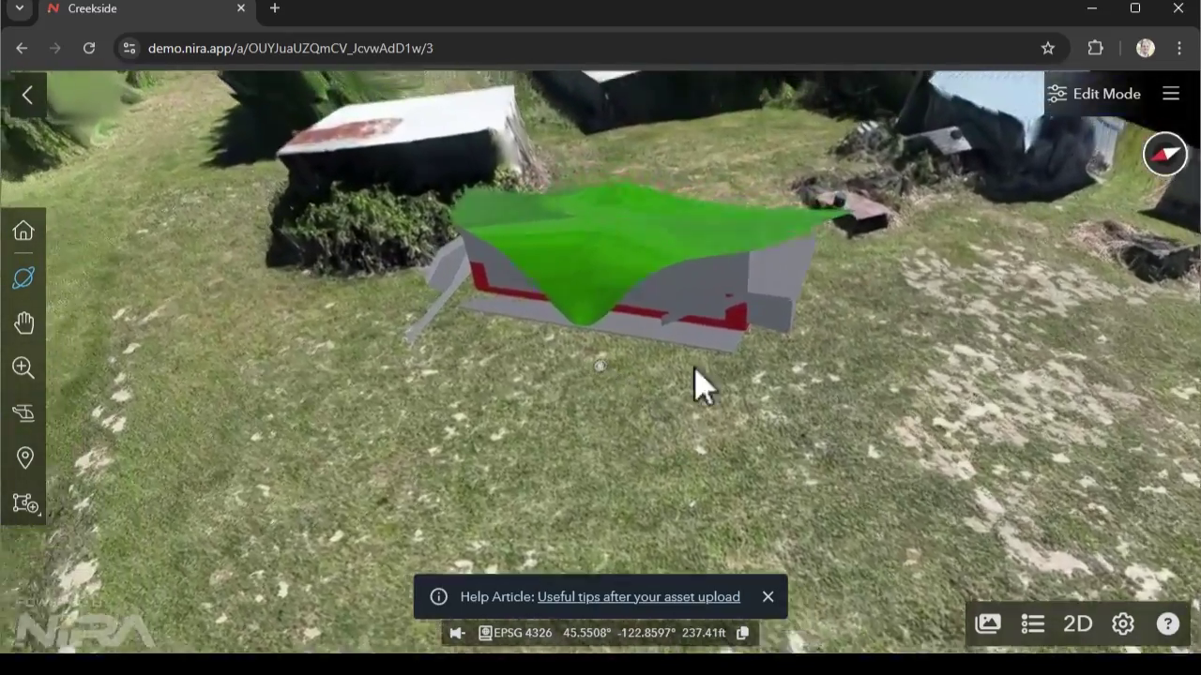
{"action": "scroll", "coordinate": [694, 369], "scroll_direction": "up", "scroll_amount": 2}
{"action": "right_click_drag", "start_coordinate": [671, 437], "coordinate": [765, 544]}
{"action": "left_click_drag", "start_coordinate": [853, 454], "coordinate": [569, 416]}
{"action": "scroll", "coordinate": [941, 418], "scroll_direction": "up", "scroll_amount": 3}
{"action": "left_click_drag", "start_coordinate": [946, 433], "coordinate": [600, 448]}
{"action": "left_click_drag", "start_coordinate": [823, 414], "coordinate": [689, 396]}
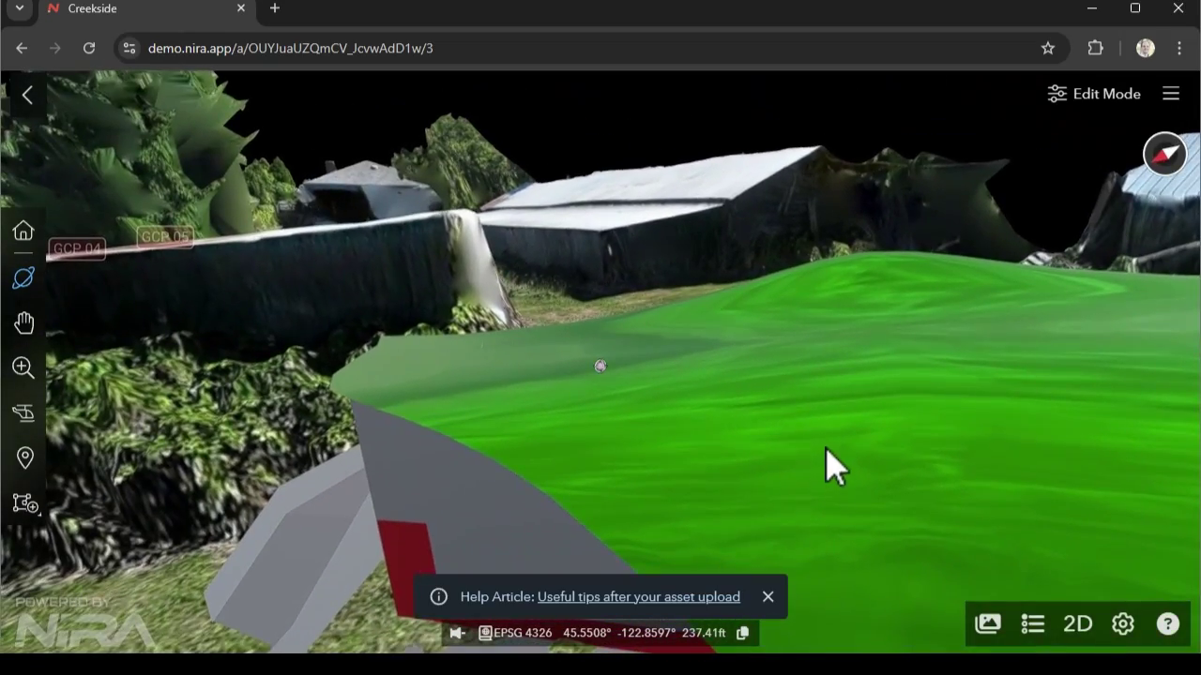
{"action": "left_click_drag", "start_coordinate": [825, 445], "coordinate": [758, 293]}
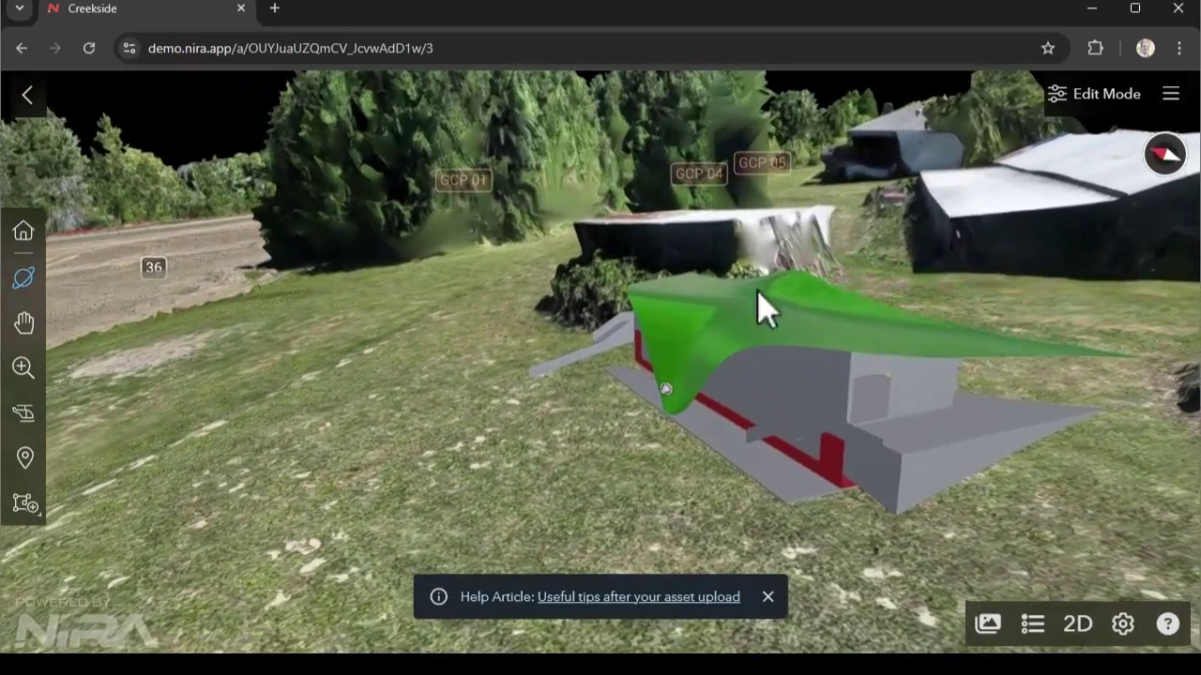
- Compare the building with the surrounding terrain and inspect its roof and walls from several angles
{"action": "left_click_drag", "start_coordinate": [793, 387], "coordinate": [595, 405]}
{"action": "left_click_drag", "start_coordinate": [383, 398], "coordinate": [476, 381]}
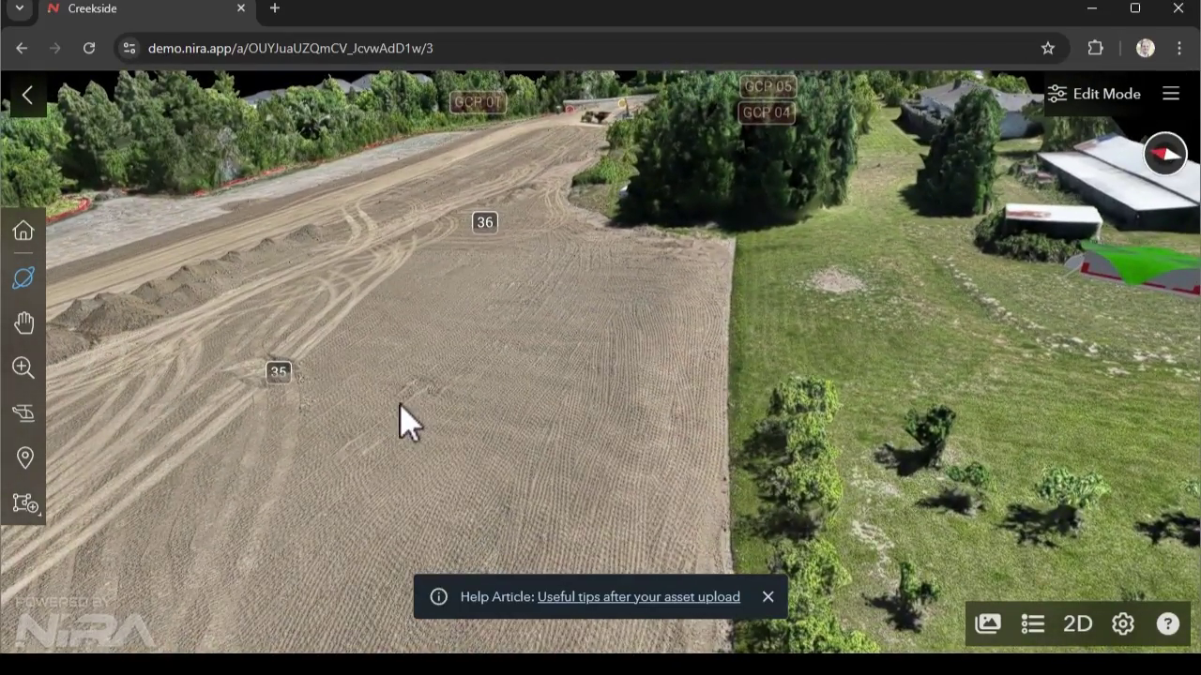
{"action": "left_click_drag", "start_coordinate": [399, 405], "coordinate": [689, 309]}
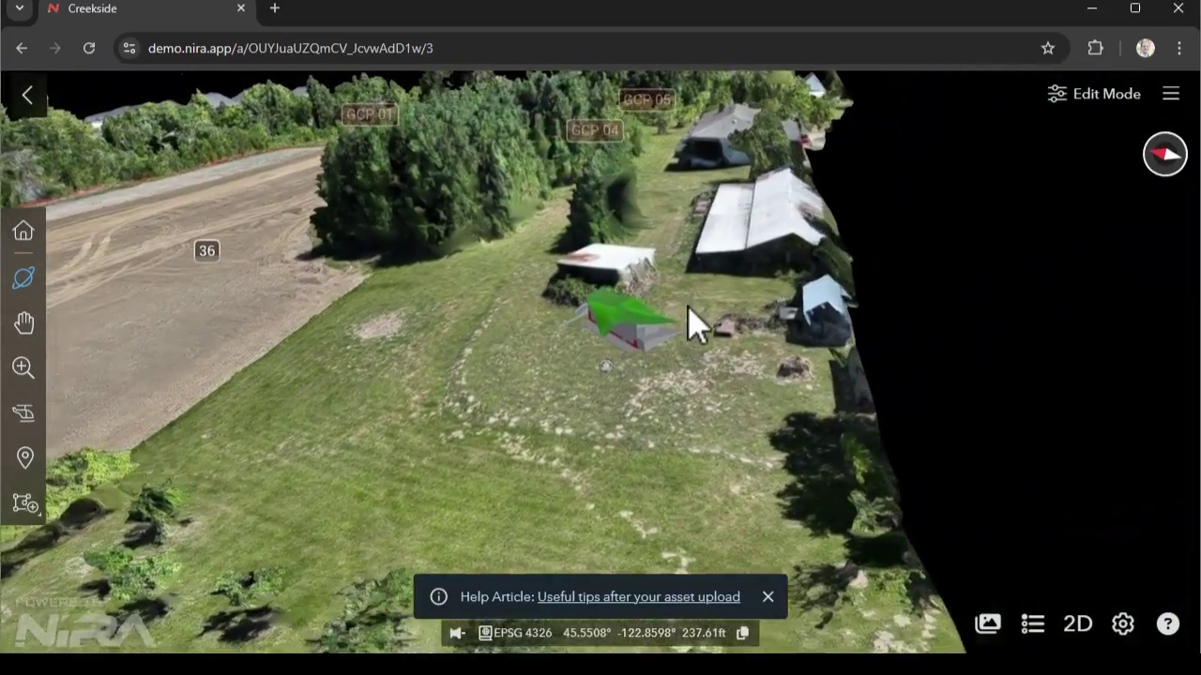
{"action": "scroll", "coordinate": [688, 309], "scroll_direction": "up", "scroll_amount": 8}
{"action": "left_click_drag", "start_coordinate": [622, 269], "coordinate": [638, 397]}
{"action": "scroll", "coordinate": [578, 389], "scroll_direction": "up", "scroll_amount": 5}
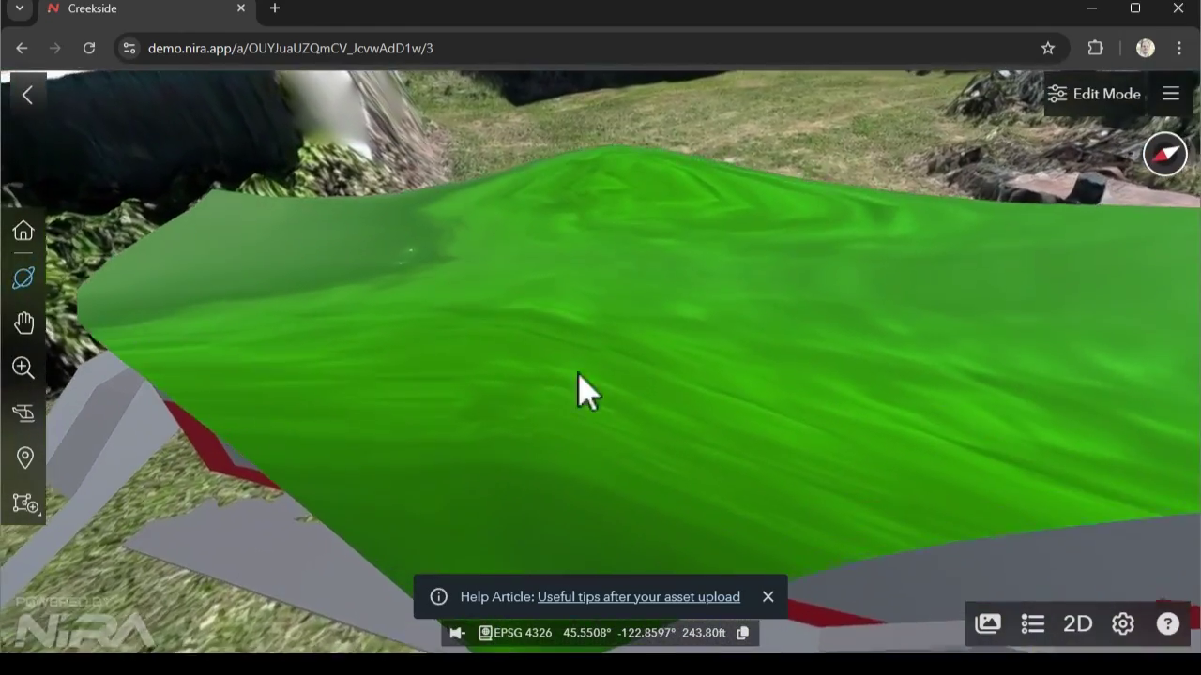
{"action": "left_click_drag", "start_coordinate": [452, 398], "coordinate": [479, 436]}
{"action": "left_click_drag", "start_coordinate": [1060, 281], "coordinate": [629, 335]}
{"action": "scroll", "coordinate": [624, 328], "scroll_direction": "down", "scroll_amount": 4}
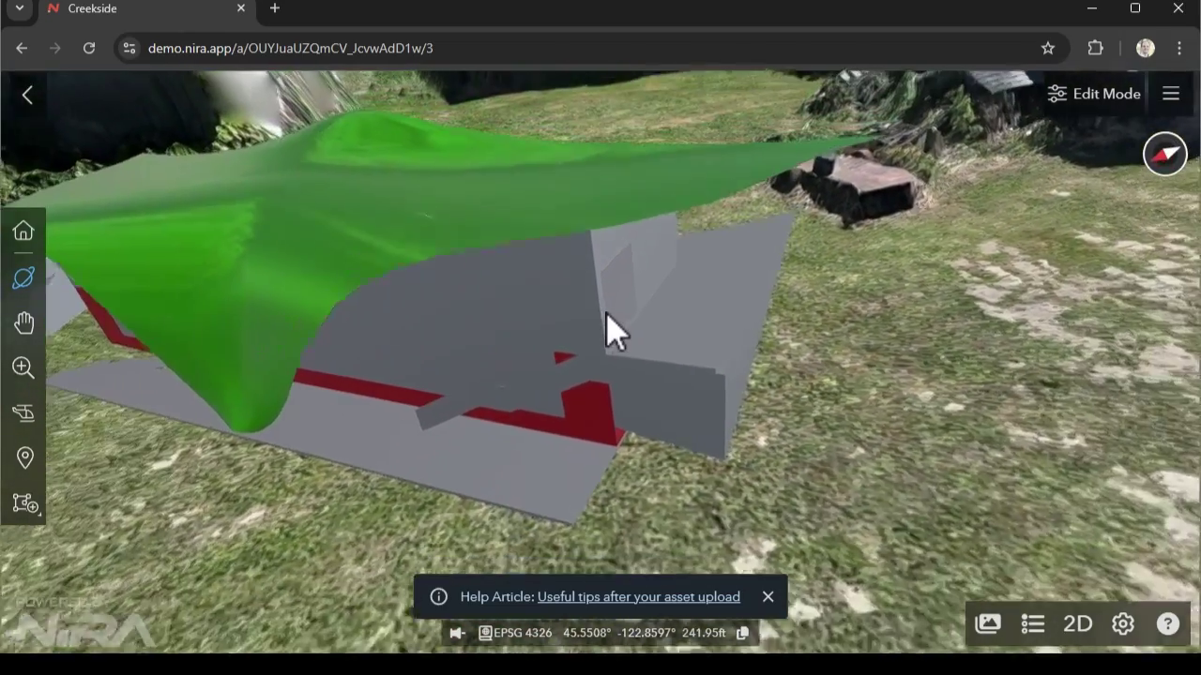
{"action": "left_click_drag", "start_coordinate": [717, 450], "coordinate": [730, 342]}
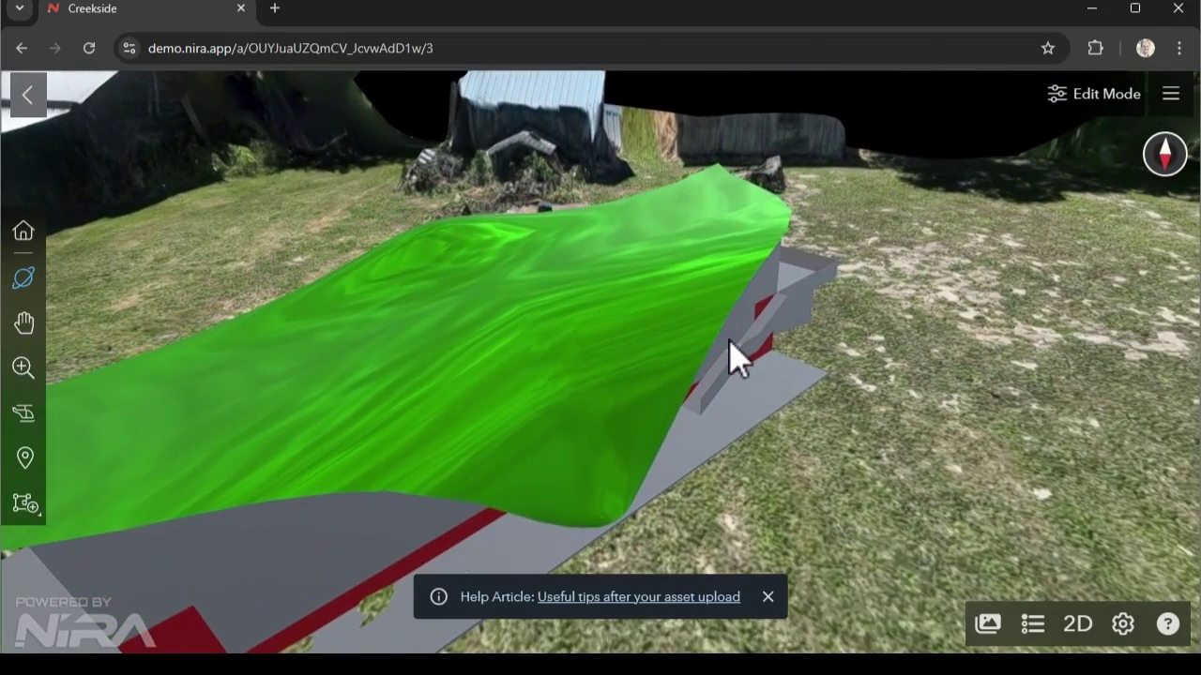
- Switch to edit mode, enable Faceted Normals in the mesh options, and inspect the roof's facets
{"action": "left_click", "coordinate": [1096, 97]}
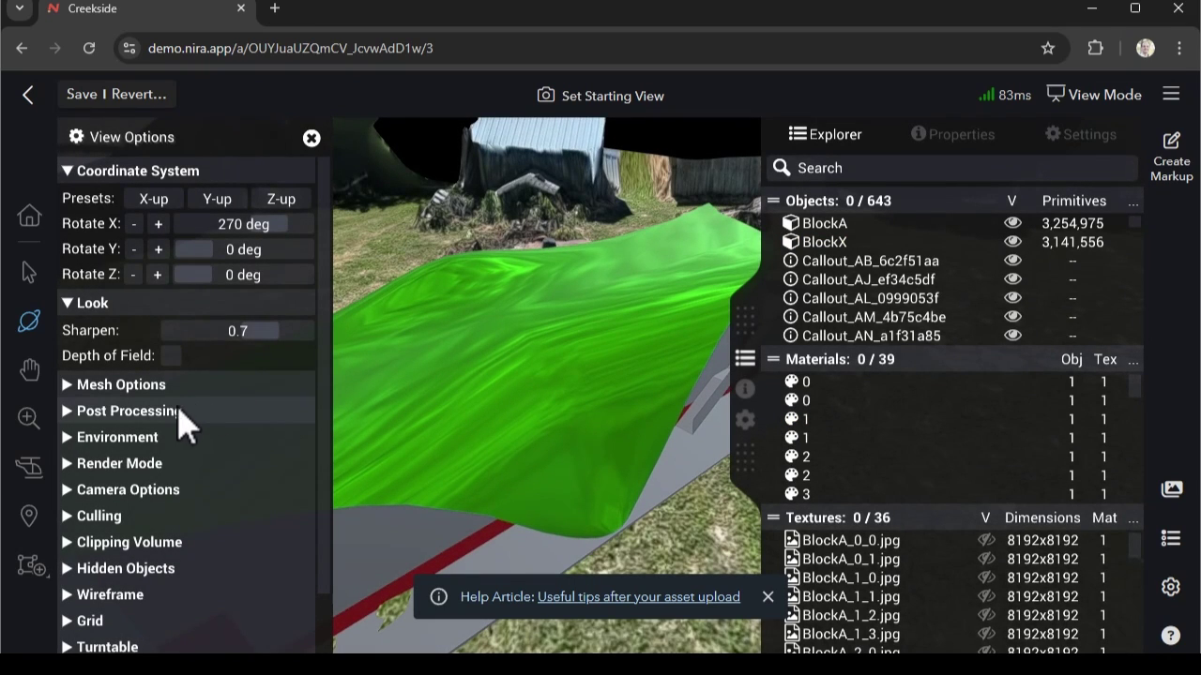
{"action": "left_click", "coordinate": [131, 415]}
{"action": "left_click", "coordinate": [131, 415]}
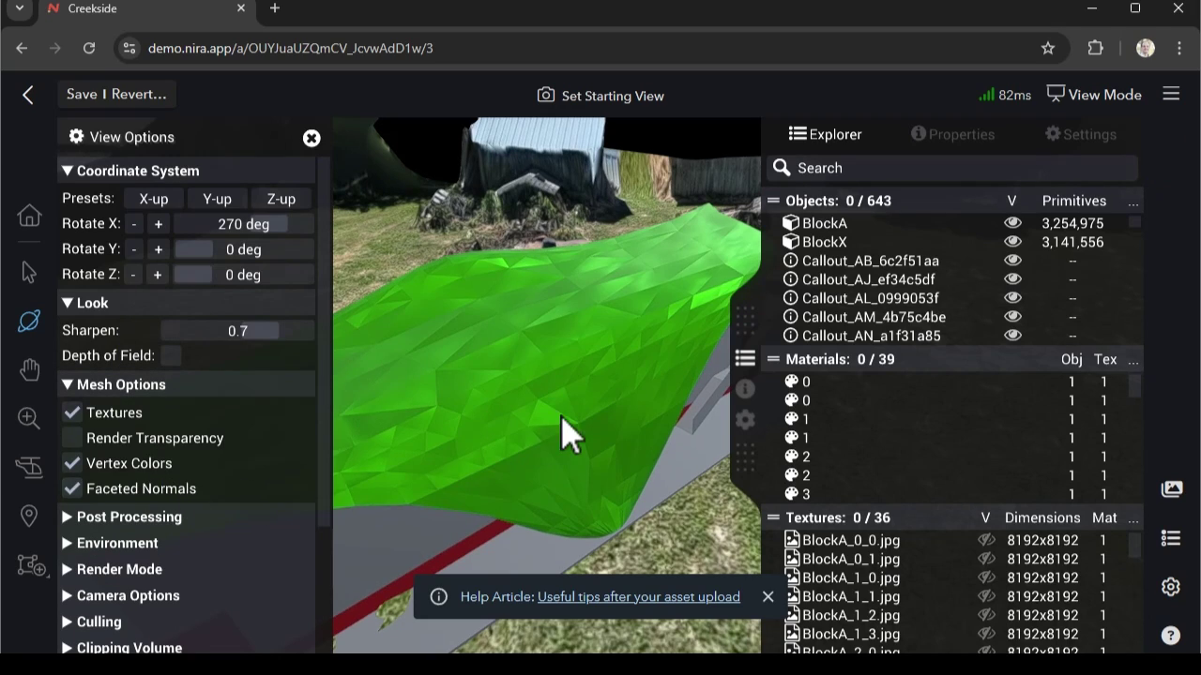
{"action": "scroll", "coordinate": [563, 433], "scroll_direction": "down", "scroll_amount": 5}
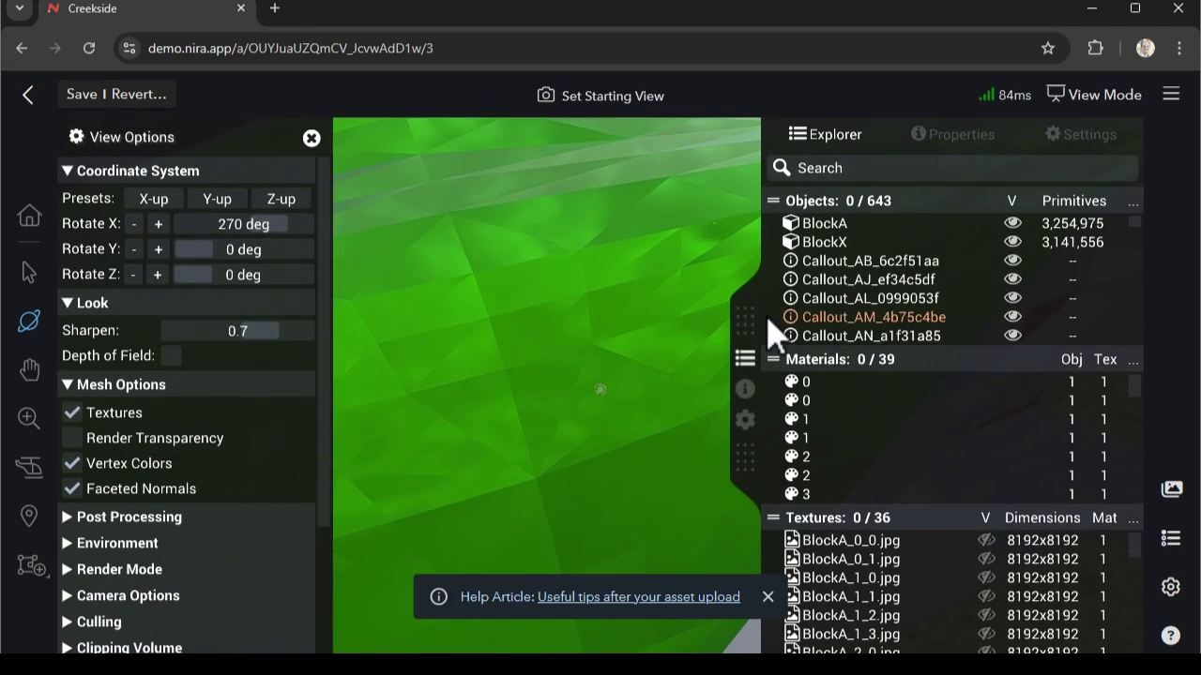
{"action": "scroll", "coordinate": [537, 439], "scroll_direction": "up", "scroll_amount": 5}
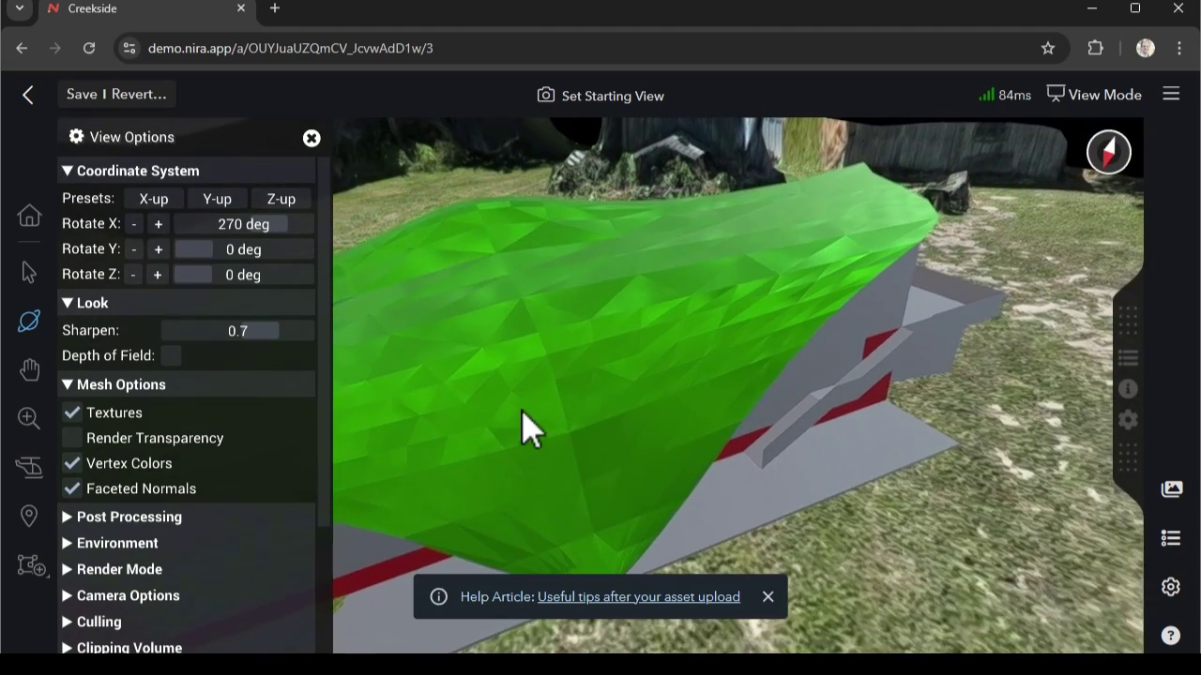
- Disable Faceted Normals, check the roof from another angle, and close the view options
{"action": "left_click", "coordinate": [73, 490]}
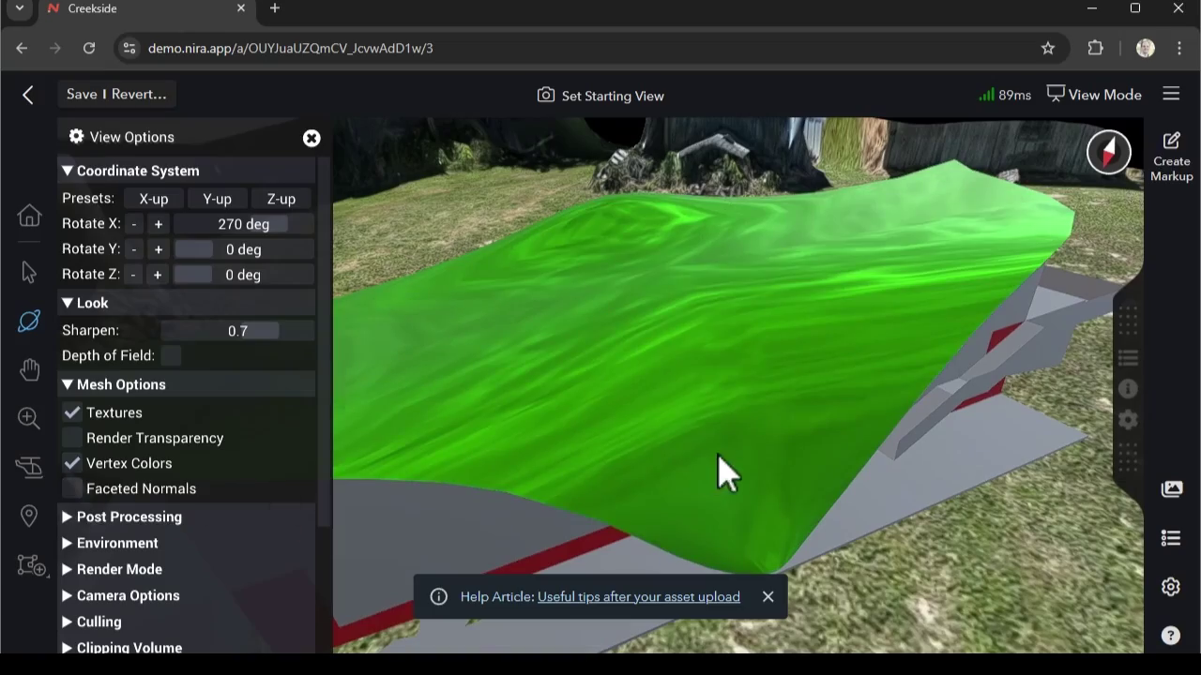
{"action": "mouse_move", "coordinate": [718, 475]}
{"action": "left_mouse_down"}
{"action": "mouse_move", "coordinate": [523, 461]}
{"action": "mouse_move", "coordinate": [670, 423]}
{"action": "mouse_move", "coordinate": [759, 434]}
{"action": "mouse_move", "coordinate": [611, 423]}
{"action": "mouse_move", "coordinate": [741, 498]}
{"action": "mouse_move", "coordinate": [532, 434]}
{"action": "left_mouse_up"}
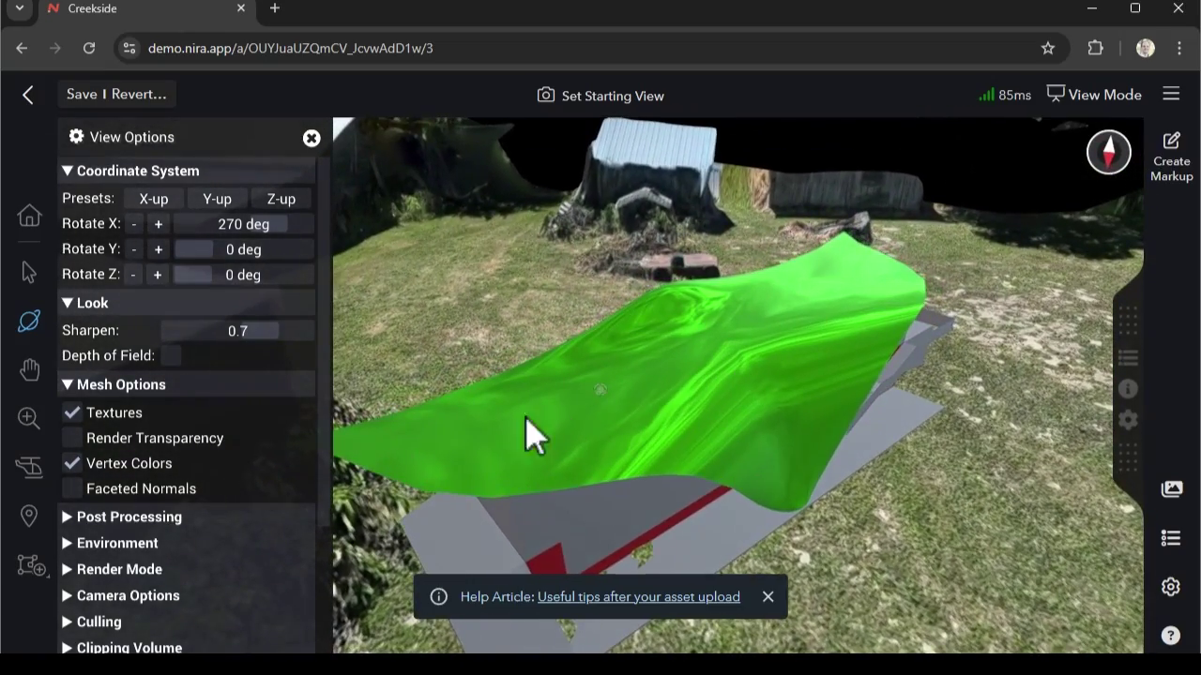
{"action": "left_click", "coordinate": [312, 139]}
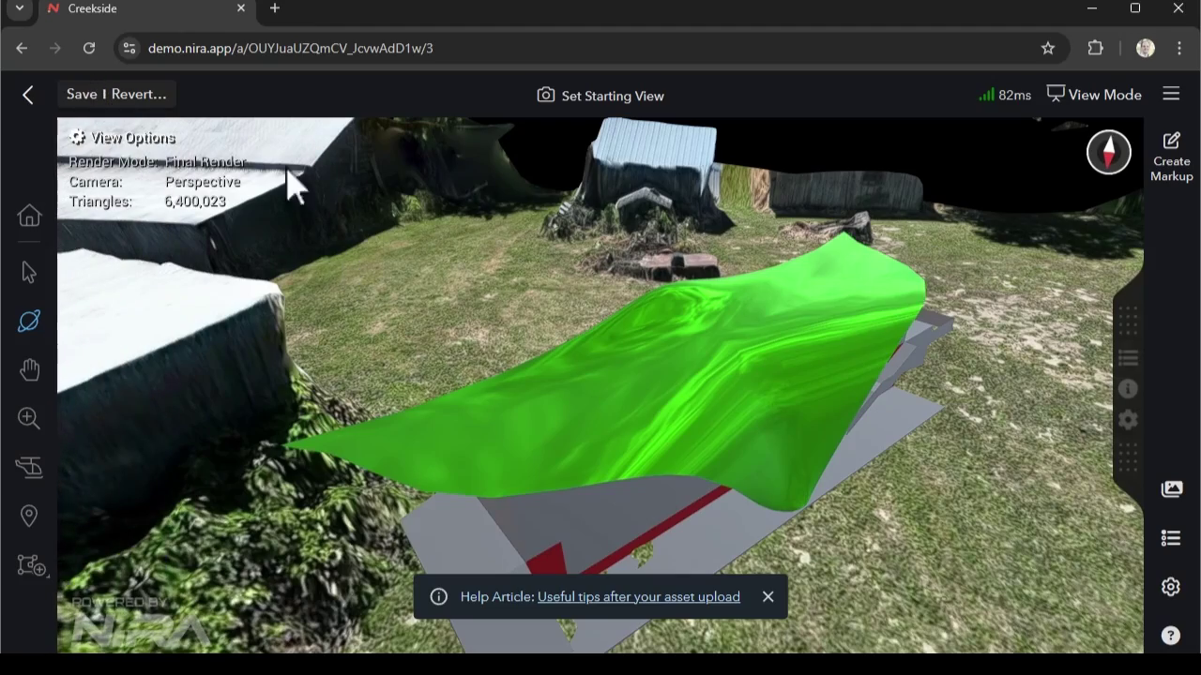
- Look over the building among the sheds and bring the graded dirt field into view
{"action": "left_click_drag", "start_coordinate": [654, 335], "coordinate": [676, 365]}
{"action": "scroll", "coordinate": [676, 365], "scroll_direction": "down", "scroll_amount": 3}
{"action": "middle_click_drag", "start_coordinate": [676, 365], "coordinate": [469, 362]}
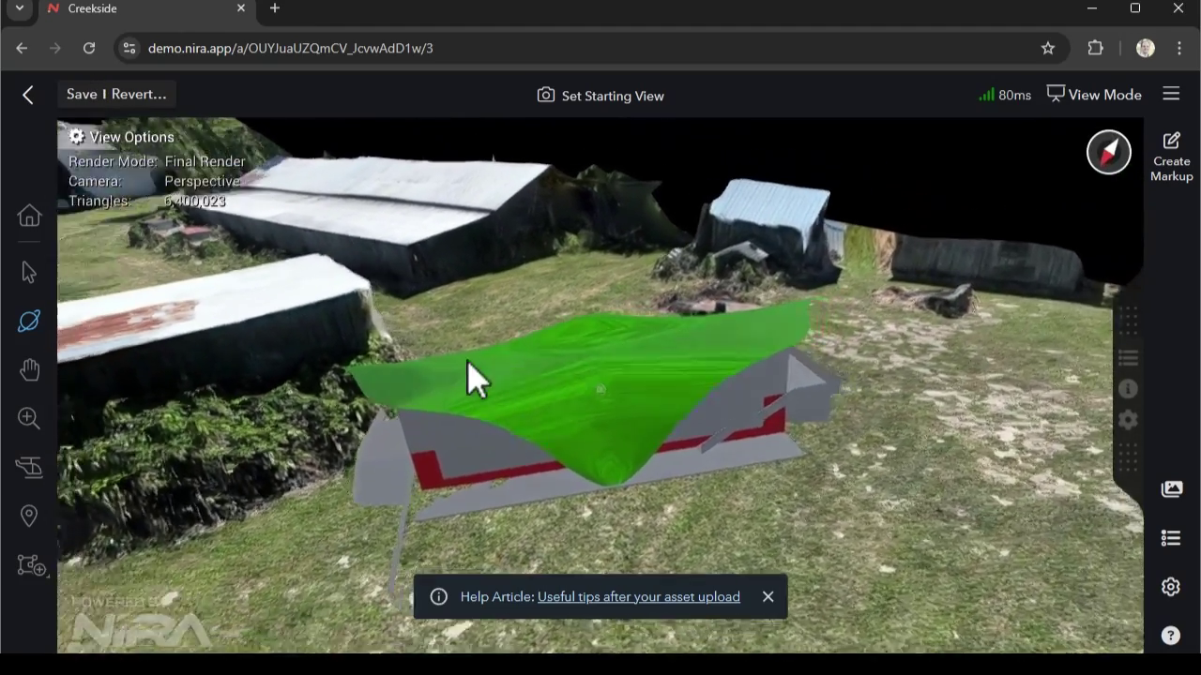
{"action": "scroll", "coordinate": [469, 362], "scroll_direction": "down", "scroll_amount": 3}
{"action": "left_click_drag", "start_coordinate": [469, 362], "coordinate": [649, 411]}
{"action": "scroll", "coordinate": [650, 411], "scroll_direction": "down", "scroll_amount": 3}
{"action": "middle_click_drag", "start_coordinate": [272, 495], "coordinate": [616, 354]}
{"action": "scroll", "coordinate": [410, 418], "scroll_direction": "down", "scroll_amount": 2}
{"action": "scroll", "coordinate": [580, 418], "scroll_direction": "up", "scroll_amount": 5}
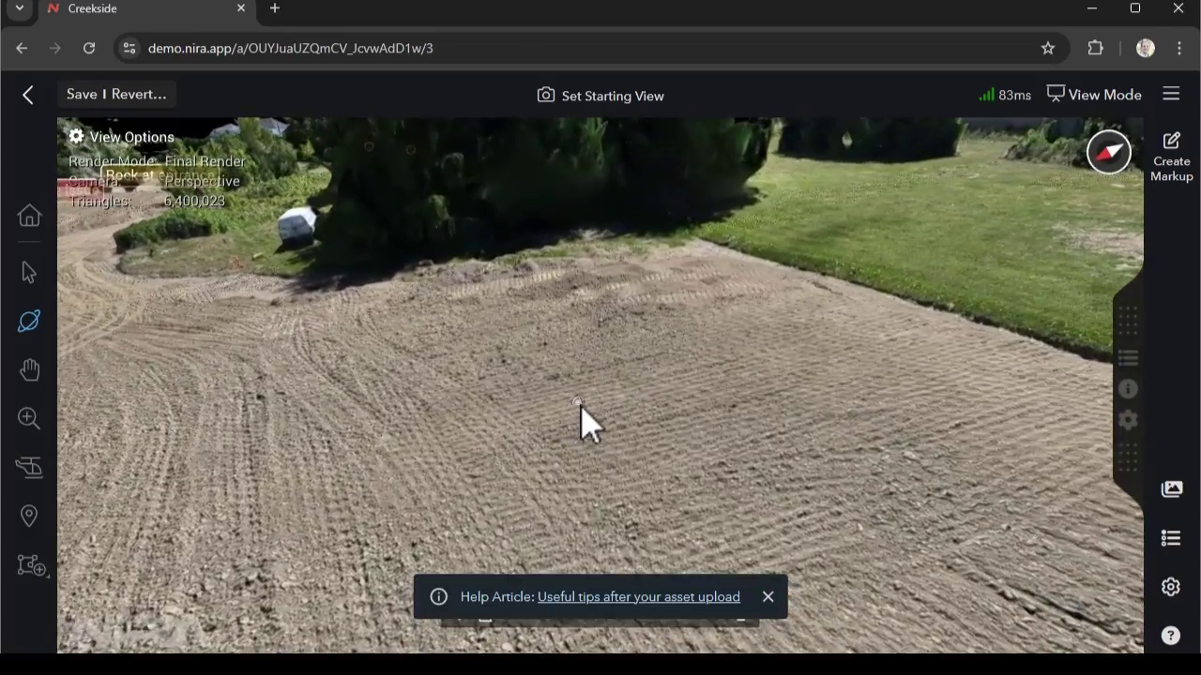
- Inspect the textured surface of the graded dirt field up close from several angles
{"action": "scroll", "coordinate": [547, 447], "scroll_direction": "up", "scroll_amount": 6}
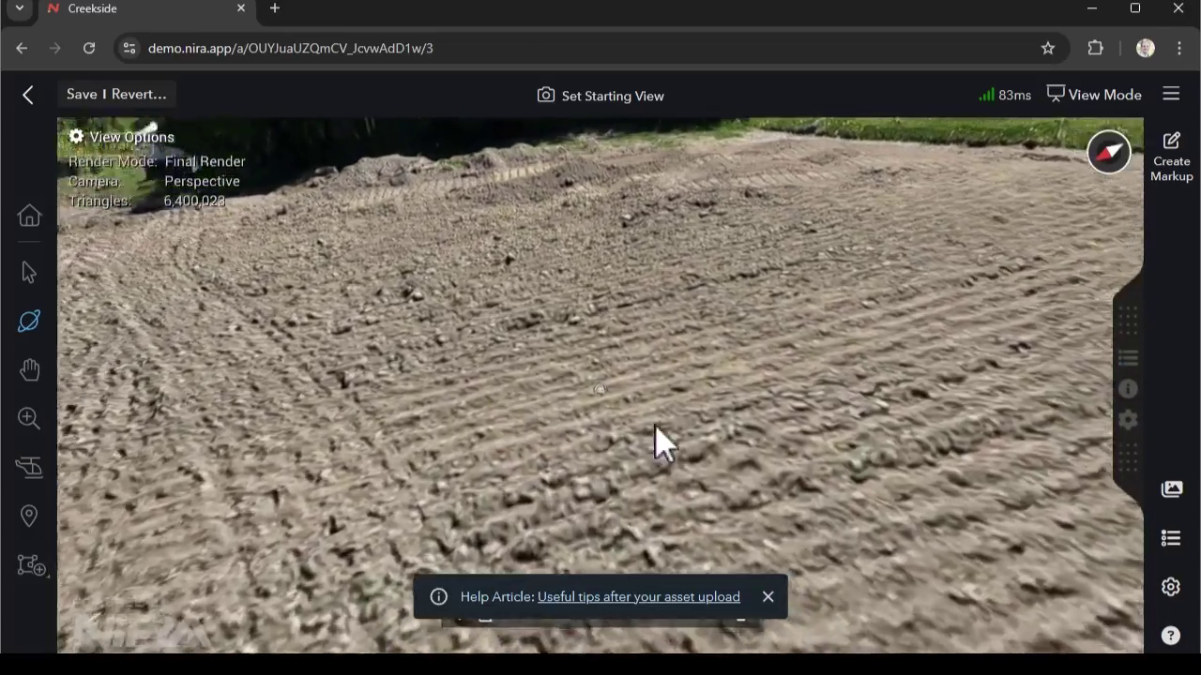
{"action": "left_click_drag", "start_coordinate": [657, 423], "coordinate": [783, 421]}
{"action": "scroll", "coordinate": [788, 394], "scroll_direction": "up", "scroll_amount": 5}
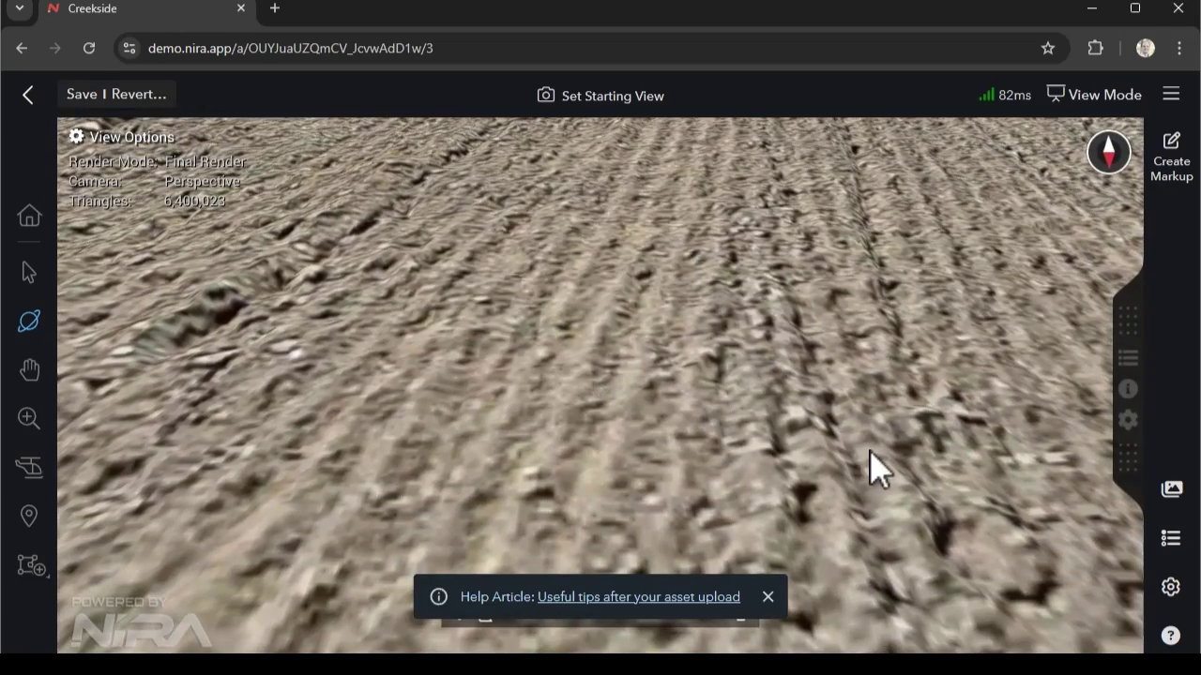
{"action": "left_click_drag", "start_coordinate": [742, 442], "coordinate": [544, 309]}
{"action": "scroll", "coordinate": [452, 420], "scroll_direction": "down", "scroll_amount": 5}
{"action": "scroll", "coordinate": [419, 418], "scroll_direction": "up", "scroll_amount": 6}
{"action": "scroll", "coordinate": [562, 418], "scroll_direction": "up", "scroll_amount": 5}
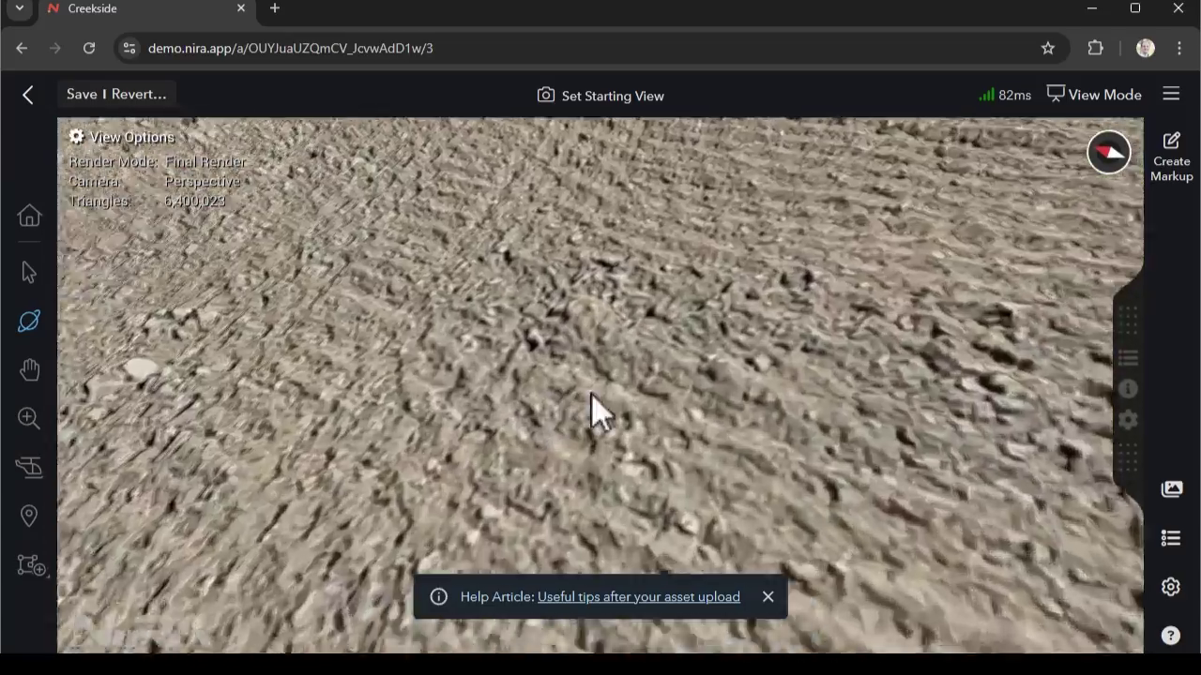
{"action": "scroll", "coordinate": [891, 475], "scroll_direction": "down", "scroll_amount": 5}
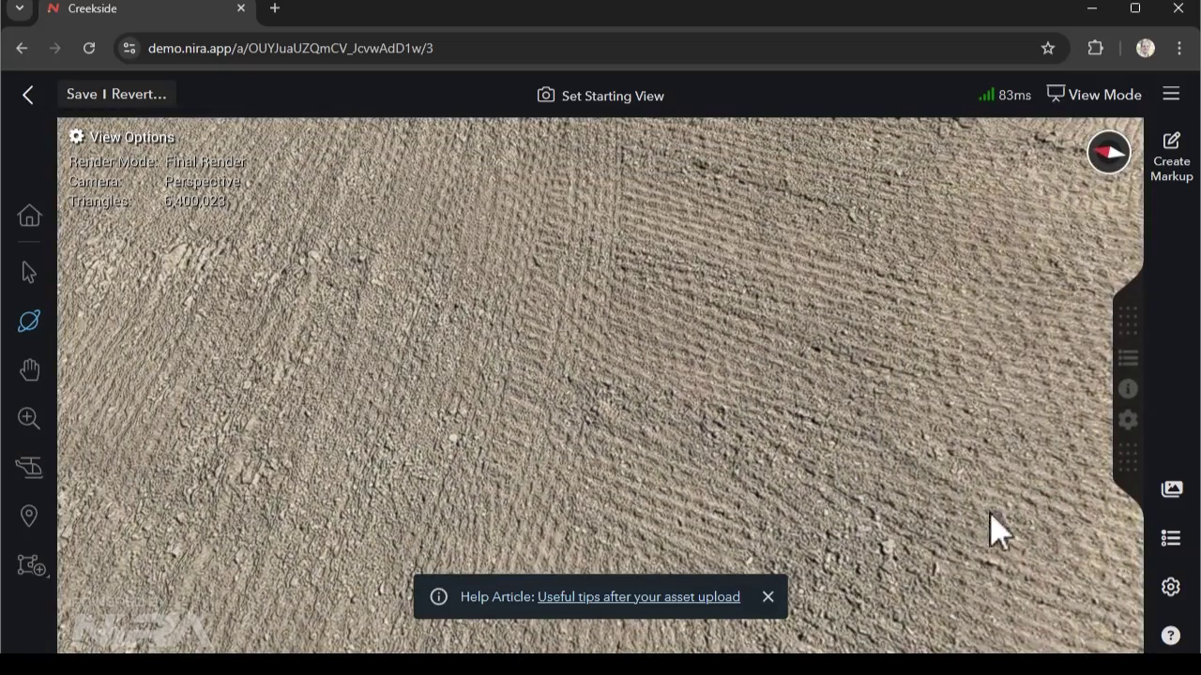
{"action": "left_click_drag", "start_coordinate": [887, 501], "coordinate": [976, 419]}
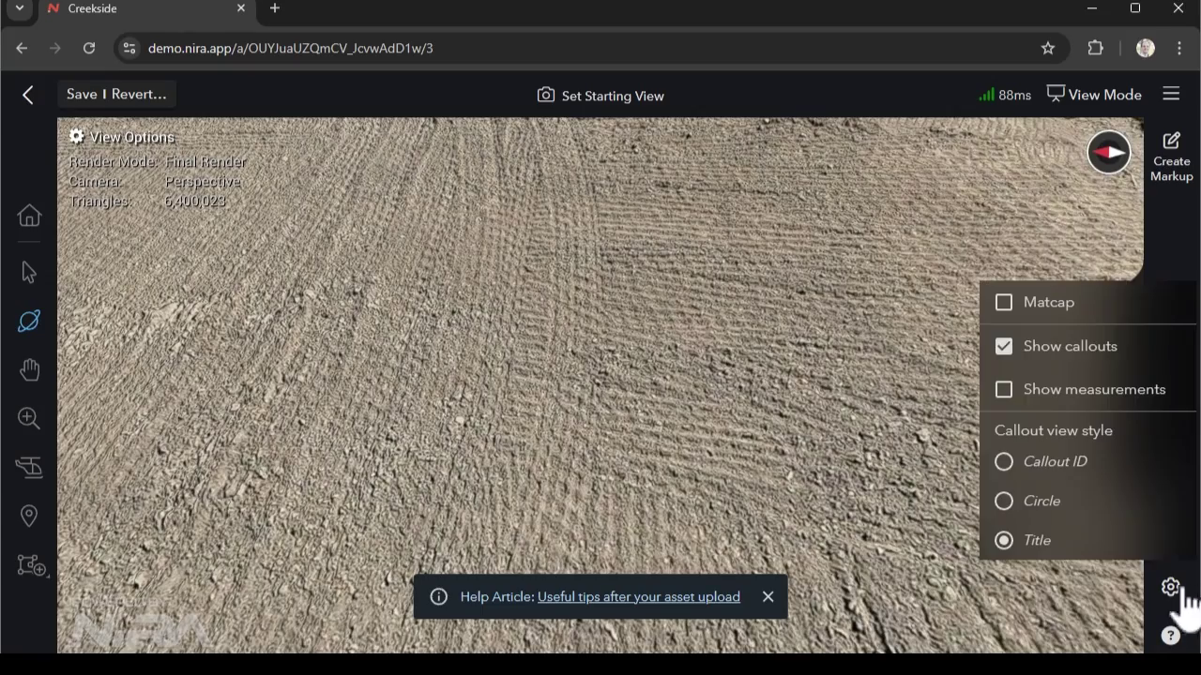
- Enable Matcap rendering and examine the dirt field's mesh triangles at close range
{"action": "left_click", "coordinate": [1004, 302]}
{"action": "left_click_drag", "start_coordinate": [807, 410], "coordinate": [551, 457]}
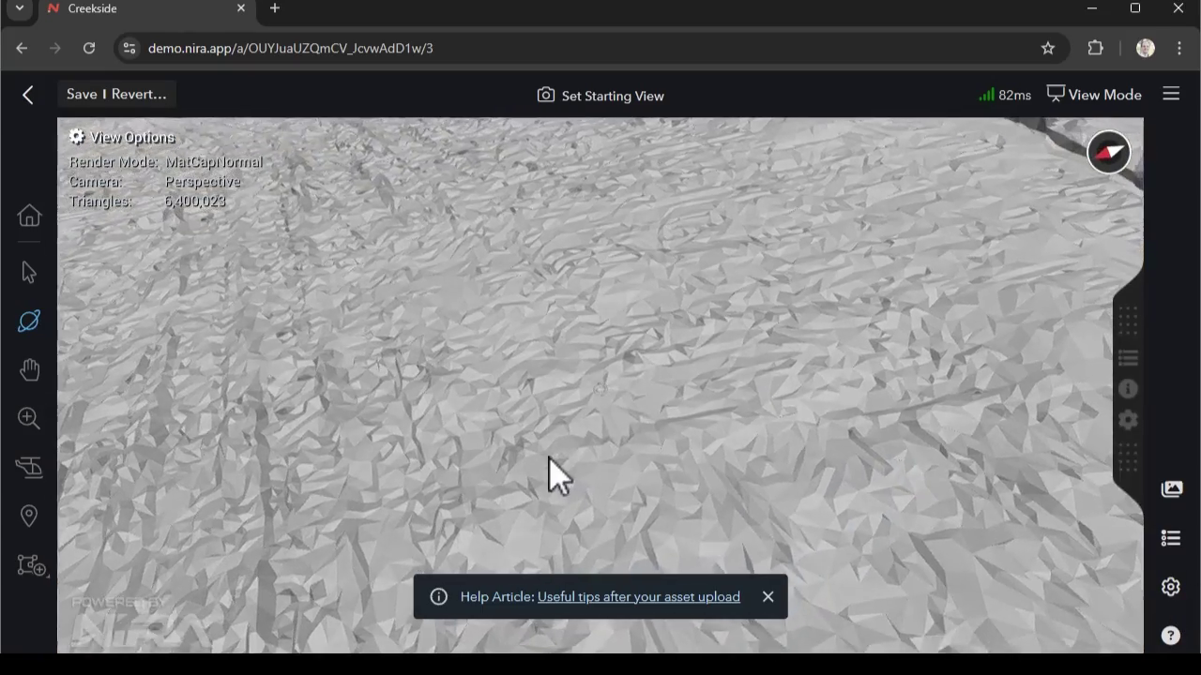
{"action": "scroll", "coordinate": [601, 442], "scroll_direction": "up", "scroll_amount": 6}
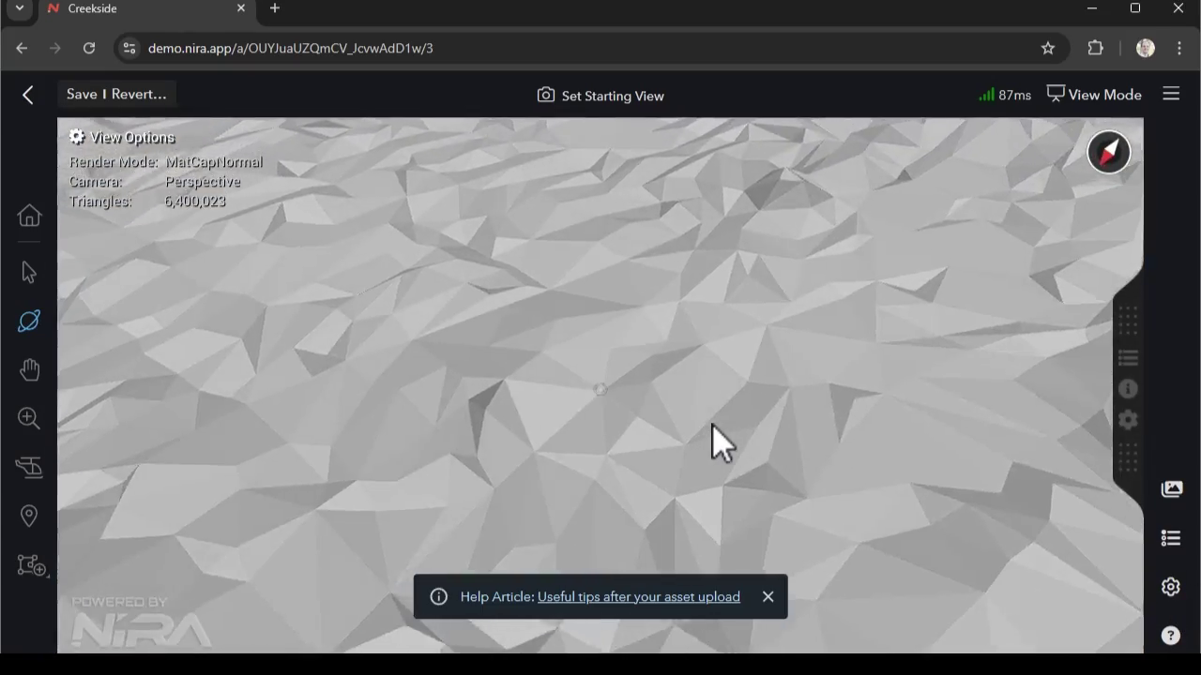
{"action": "scroll", "coordinate": [712, 424], "scroll_direction": "down", "scroll_amount": 5}
{"action": "left_click_drag", "start_coordinate": [668, 442], "coordinate": [606, 432]}
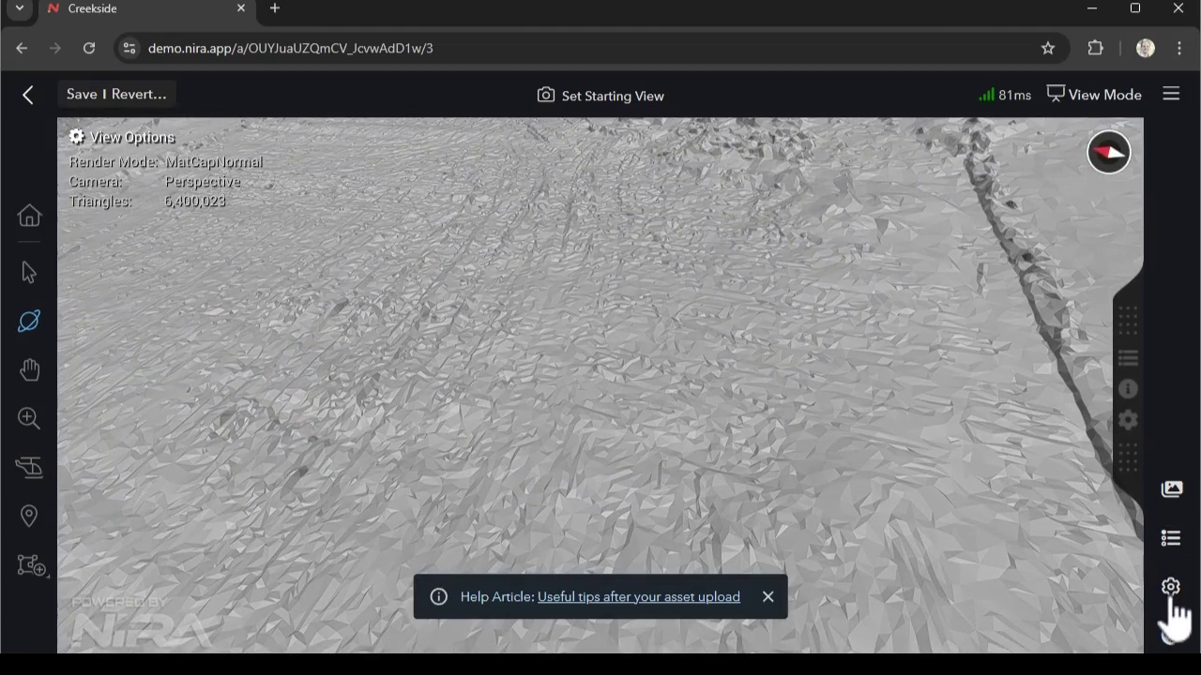
{"action": "scroll", "coordinate": [647, 413], "scroll_direction": "up", "scroll_amount": 8}
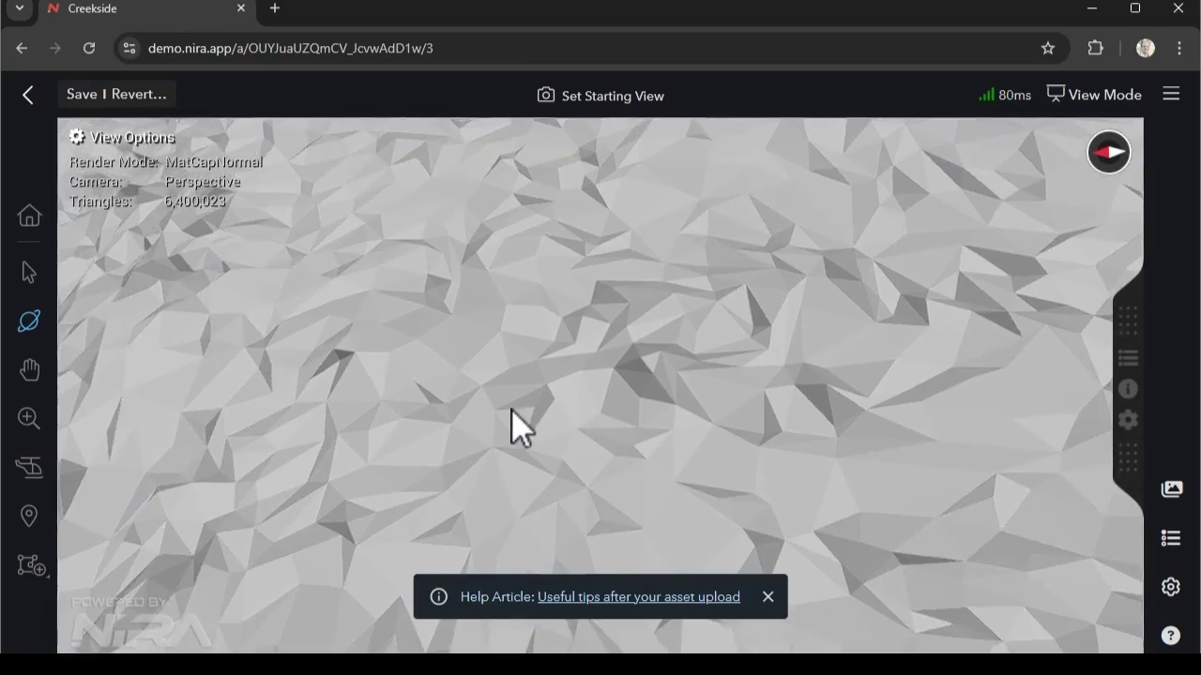
{"action": "left_click_drag", "start_coordinate": [512, 409], "coordinate": [726, 299]}
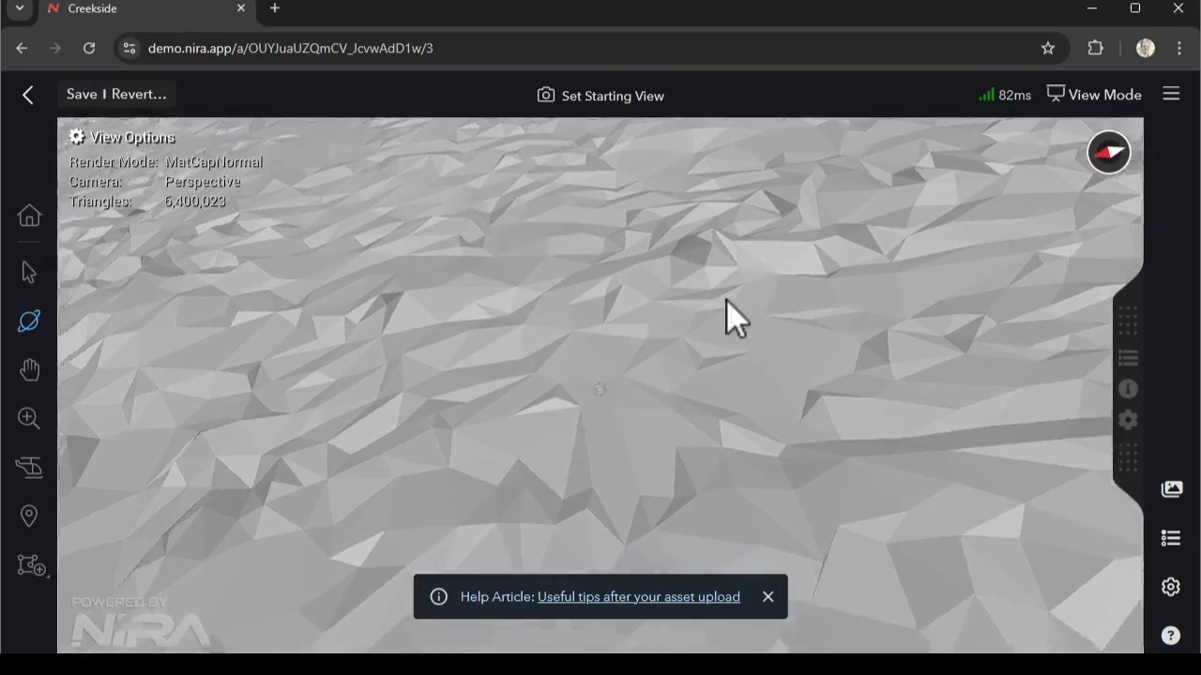
{"action": "scroll", "coordinate": [678, 347], "scroll_direction": "down", "scroll_amount": 6}
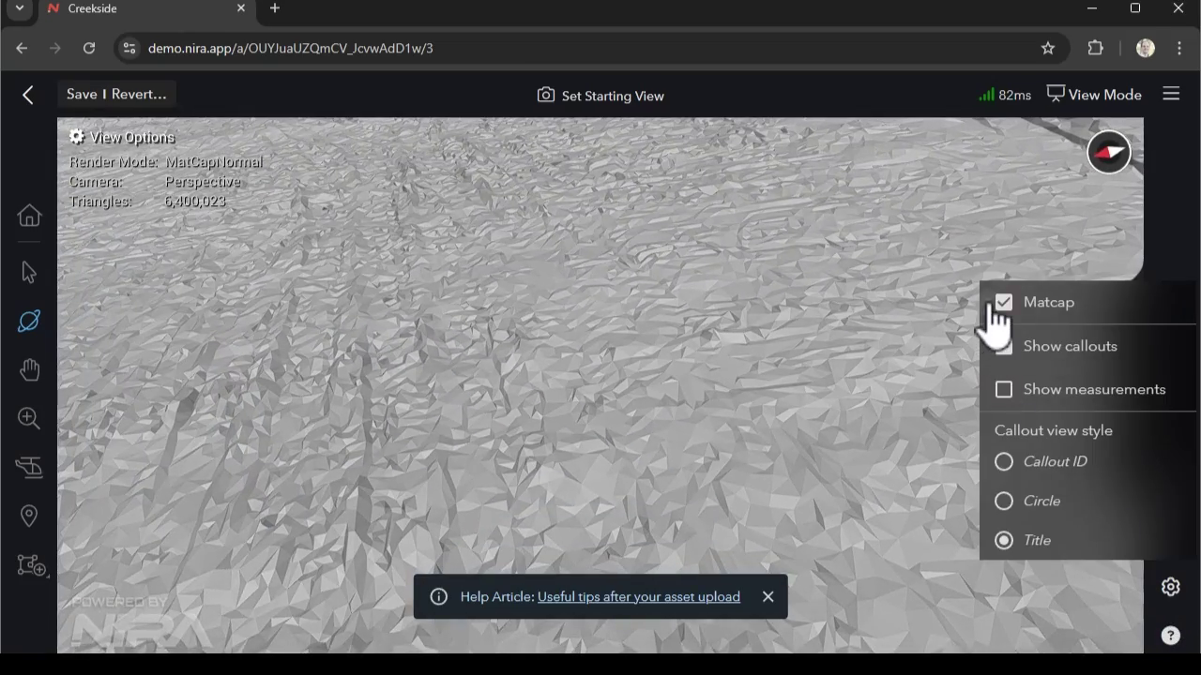
- Turn off Matcap rendering and view the textured dirt field and road from farther away
{"action": "left_click", "coordinate": [991, 306]}
{"action": "scroll", "coordinate": [816, 404], "scroll_direction": "down", "scroll_amount": 6}
{"action": "left_click_drag", "start_coordinate": [828, 410], "coordinate": [610, 413]}
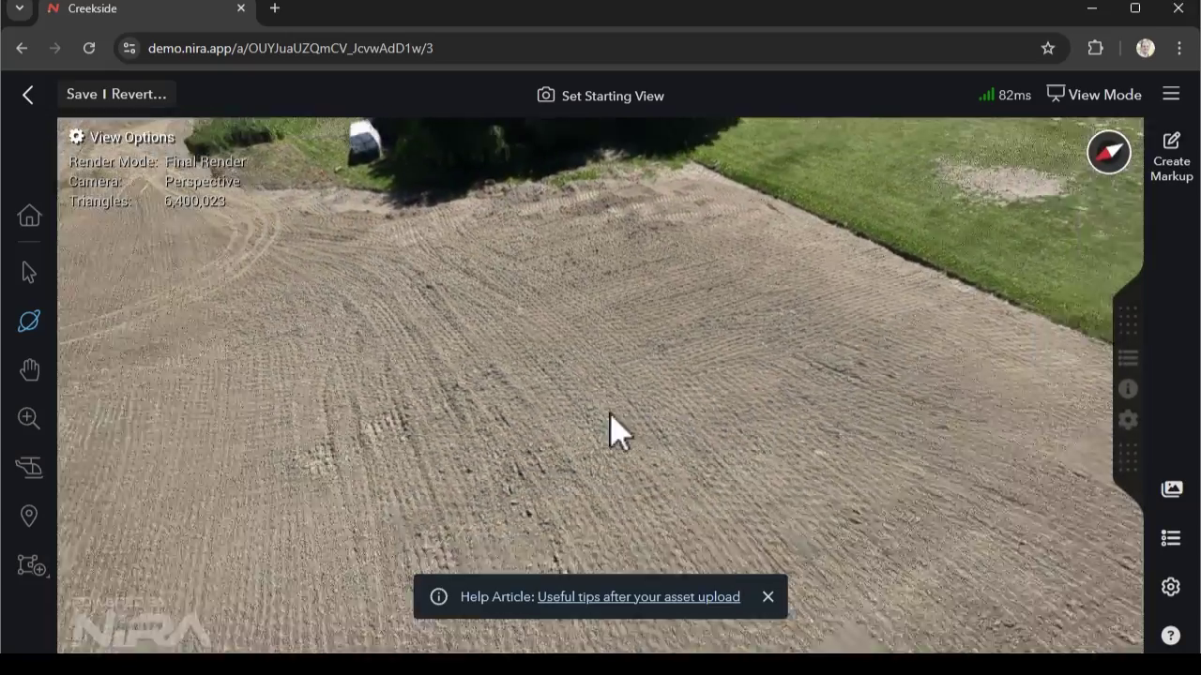
{"action": "scroll", "coordinate": [610, 413], "scroll_direction": "down", "scroll_amount": 2}
{"action": "left_click_drag", "start_coordinate": [1066, 344], "coordinate": [718, 384]}
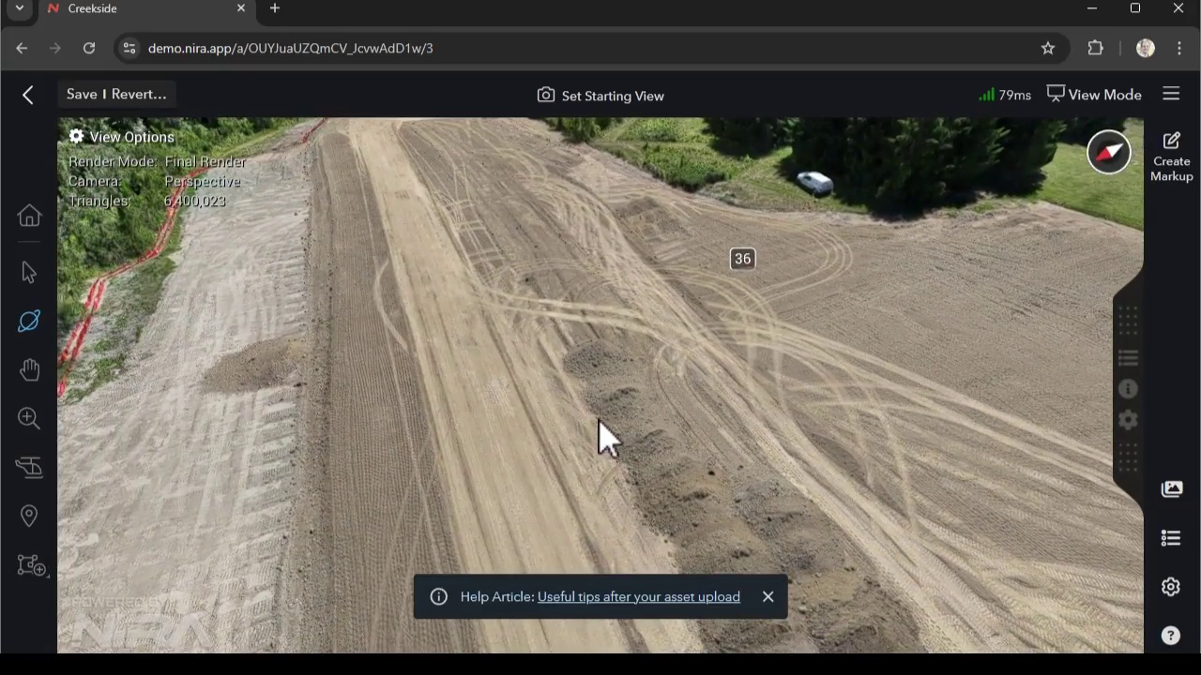
- Survey the whole Creekside terrain from above, from the graded road to the surrounding trees and houses
{"action": "left_click_drag", "start_coordinate": [573, 416], "coordinate": [561, 377]}
{"action": "scroll", "coordinate": [549, 369], "scroll_direction": "down", "scroll_amount": 6}
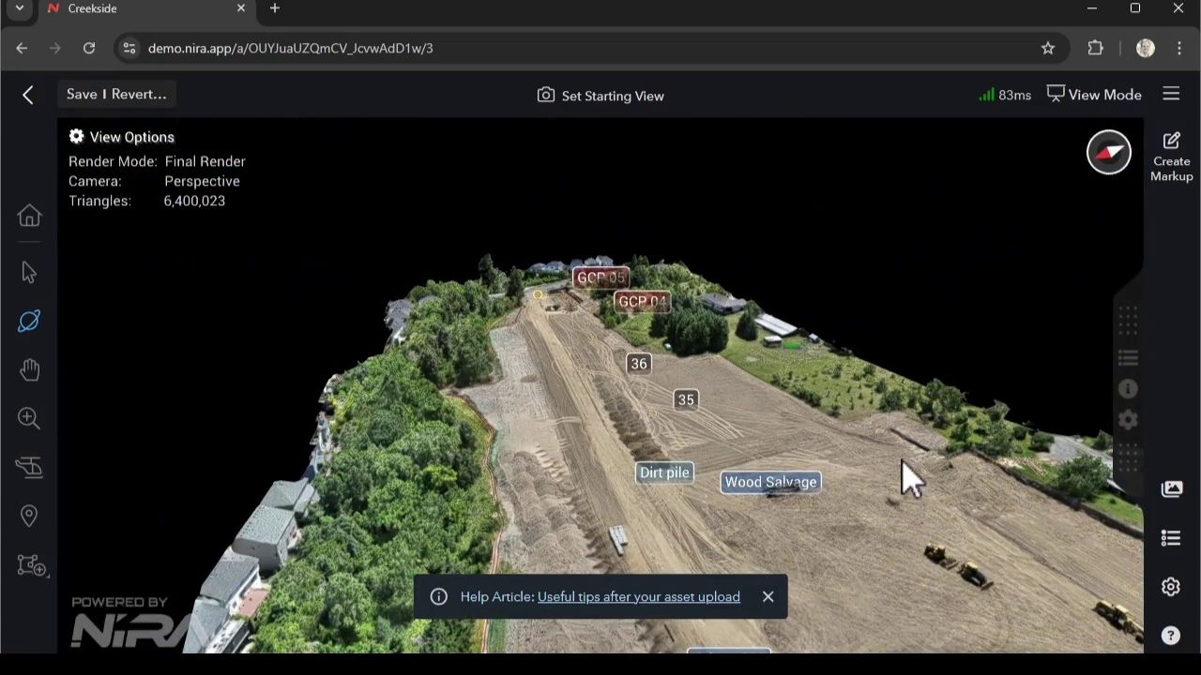
{"action": "left_click_drag", "start_coordinate": [901, 459], "coordinate": [551, 479]}
{"action": "scroll", "coordinate": [439, 420], "scroll_direction": "up", "scroll_amount": 2}
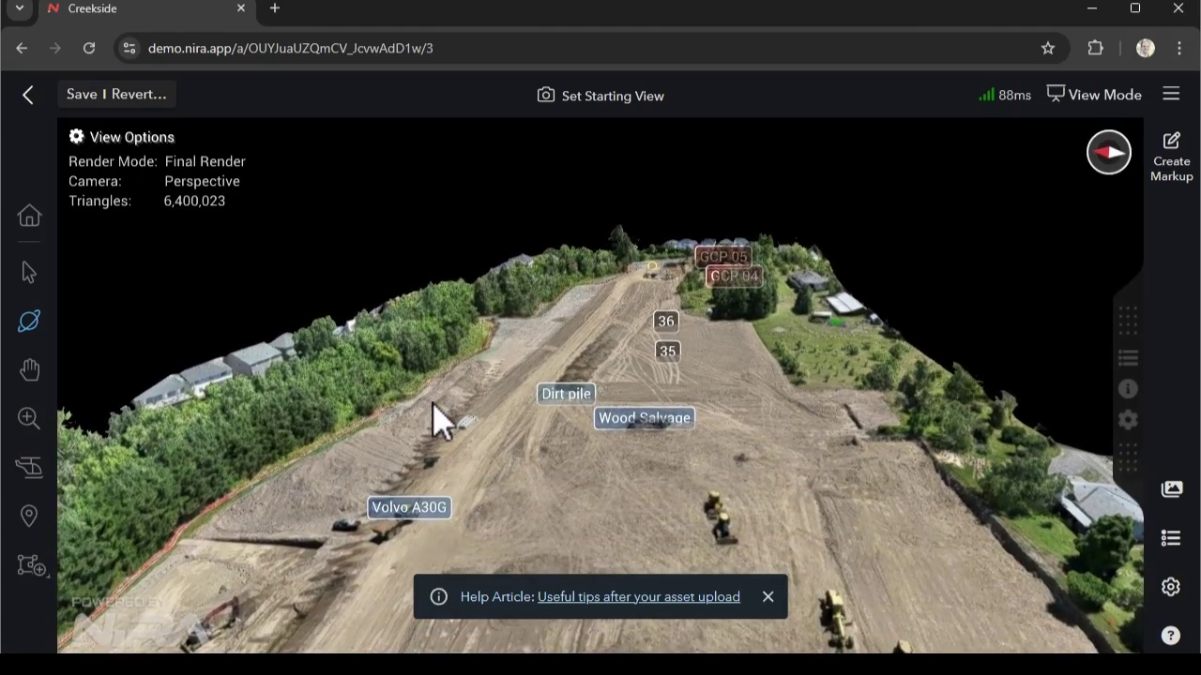
{"action": "scroll", "coordinate": [871, 474], "scroll_direction": "down", "scroll_amount": 5}
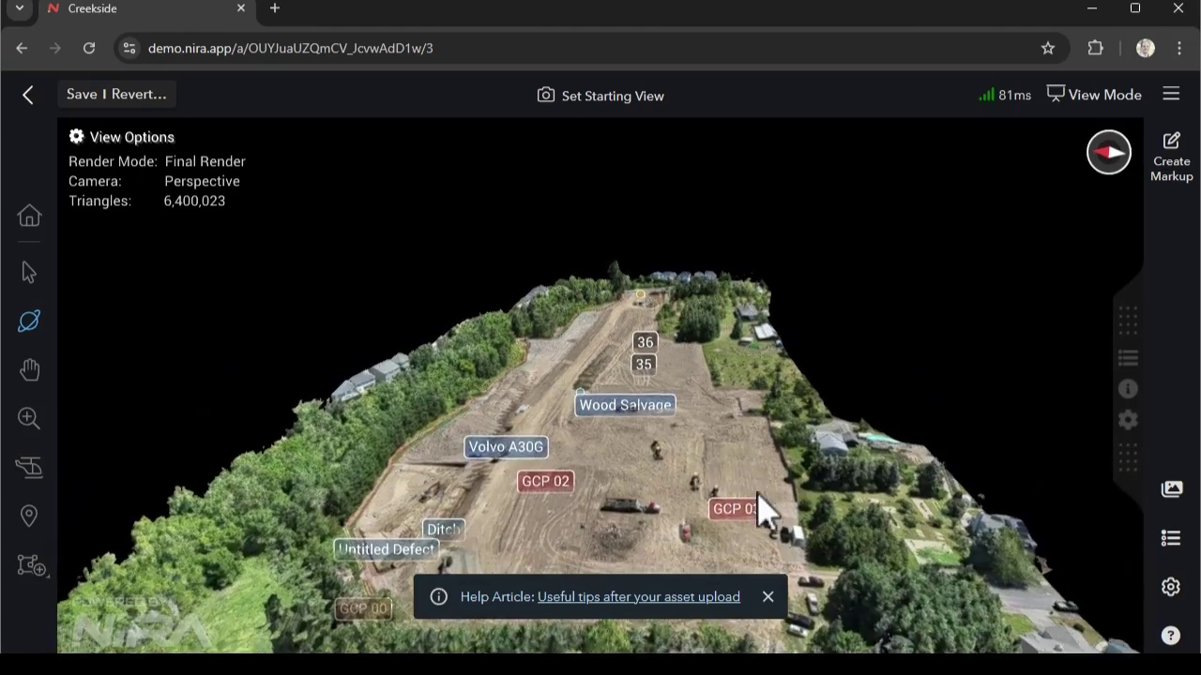
{"action": "left_click_drag", "start_coordinate": [758, 492], "coordinate": [563, 510]}
{"action": "right_click_drag", "start_coordinate": [563, 509], "coordinate": [704, 432]}
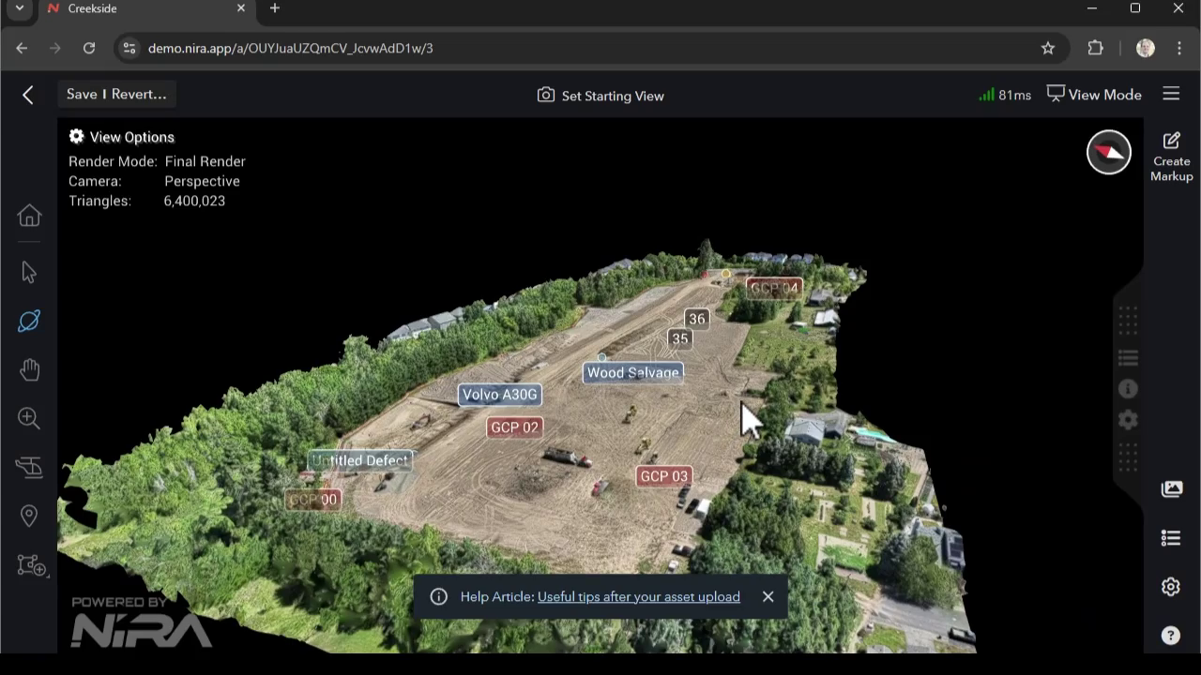
- Return from the site overview to the imported green-roofed building among the sheds
{"action": "left_click_drag", "start_coordinate": [741, 402], "coordinate": [827, 449]}
{"action": "scroll", "coordinate": [834, 412], "scroll_direction": "up", "scroll_amount": 5}
{"action": "scroll", "coordinate": [828, 404], "scroll_direction": "up", "scroll_amount": 2}
{"action": "left_click_drag", "start_coordinate": [822, 393], "coordinate": [836, 292]}
{"action": "scroll", "coordinate": [766, 434], "scroll_direction": "up", "scroll_amount": 5}
{"action": "scroll", "coordinate": [807, 328], "scroll_direction": "up", "scroll_amount": 6}
{"action": "scroll", "coordinate": [858, 347], "scroll_direction": "up", "scroll_amount": 4}
{"action": "scroll", "coordinate": [844, 346], "scroll_direction": "up", "scroll_amount": 5}
{"action": "left_click_drag", "start_coordinate": [828, 340], "coordinate": [825, 322]}
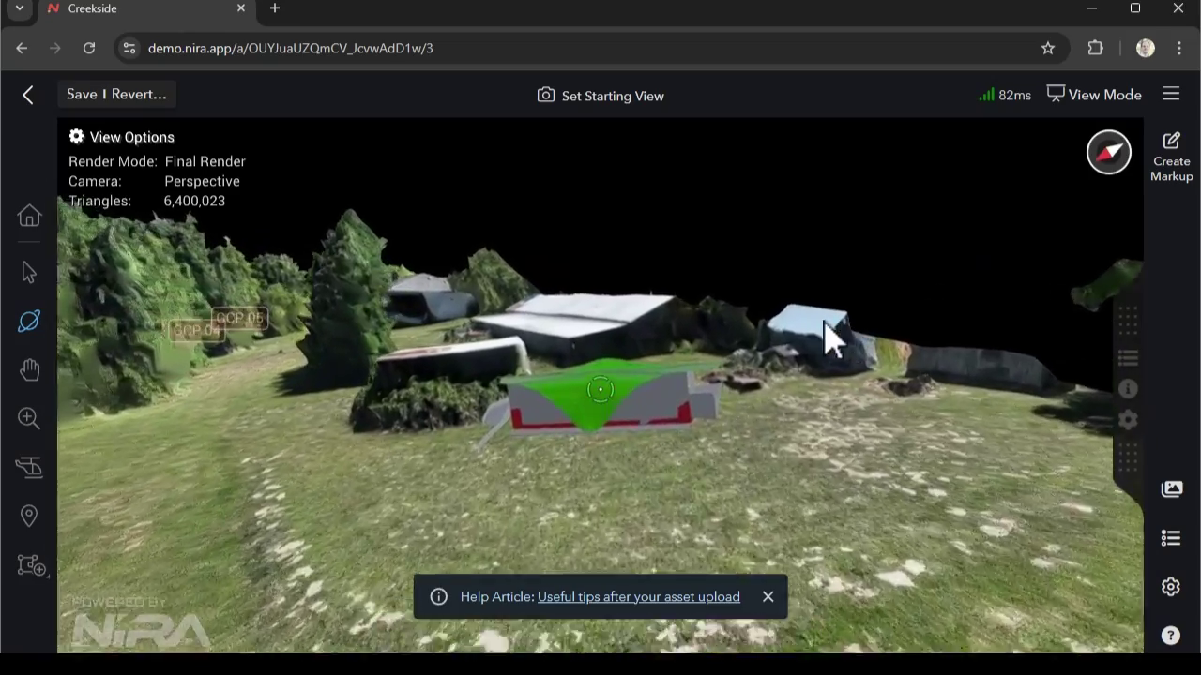
- Examine the smooth shading on the building's curved green roof from several sides at close range
{"action": "scroll", "coordinate": [659, 421], "scroll_direction": "up", "scroll_amount": 6}
{"action": "left_click_drag", "start_coordinate": [705, 442], "coordinate": [813, 476]}
{"action": "left_click_drag", "start_coordinate": [470, 434], "coordinate": [553, 430]}
{"action": "left_click_drag", "start_coordinate": [633, 418], "coordinate": [786, 404]}
{"action": "scroll", "coordinate": [573, 394], "scroll_direction": "down", "scroll_amount": 6}
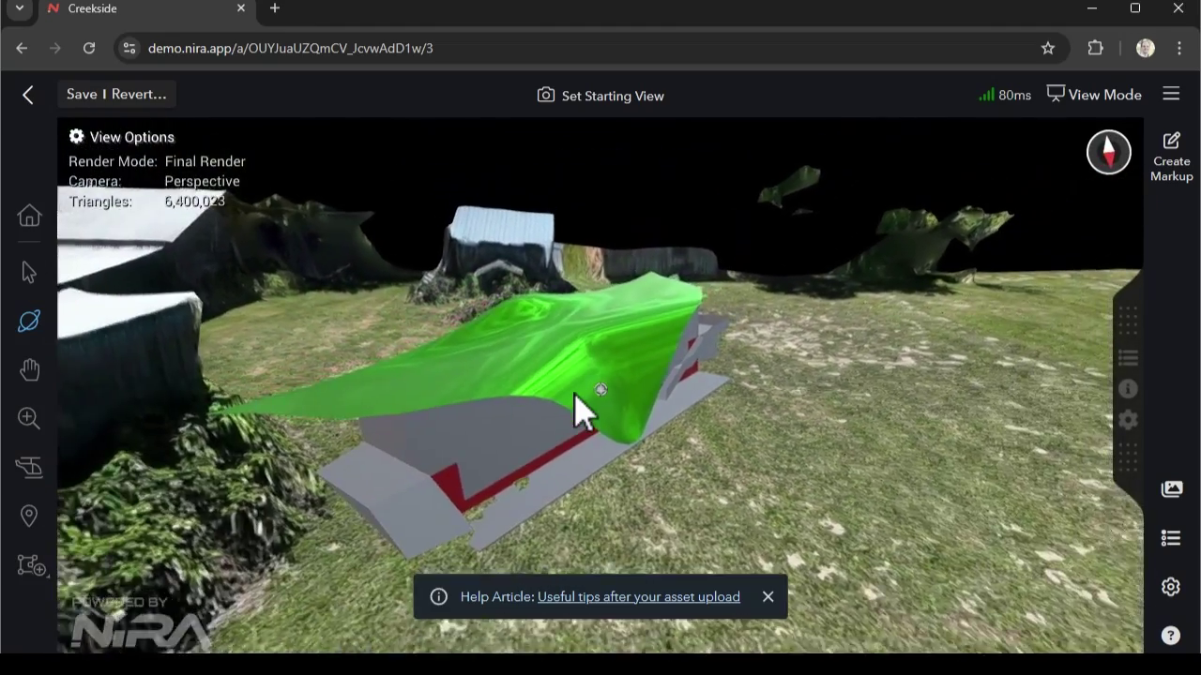
{"action": "left_click_drag", "start_coordinate": [629, 402], "coordinate": [528, 402]}
{"action": "left_click_drag", "start_coordinate": [758, 366], "coordinate": [662, 376]}
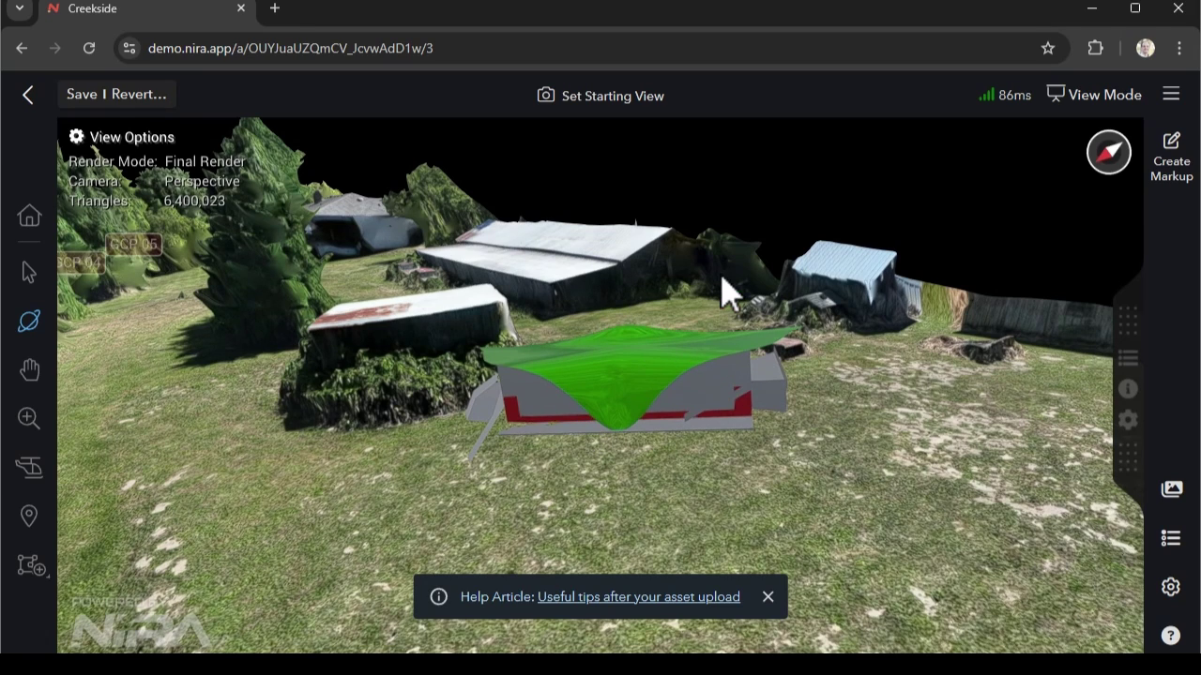
{"action": "middle_click_drag", "start_coordinate": [640, 344], "coordinate": [620, 394]}
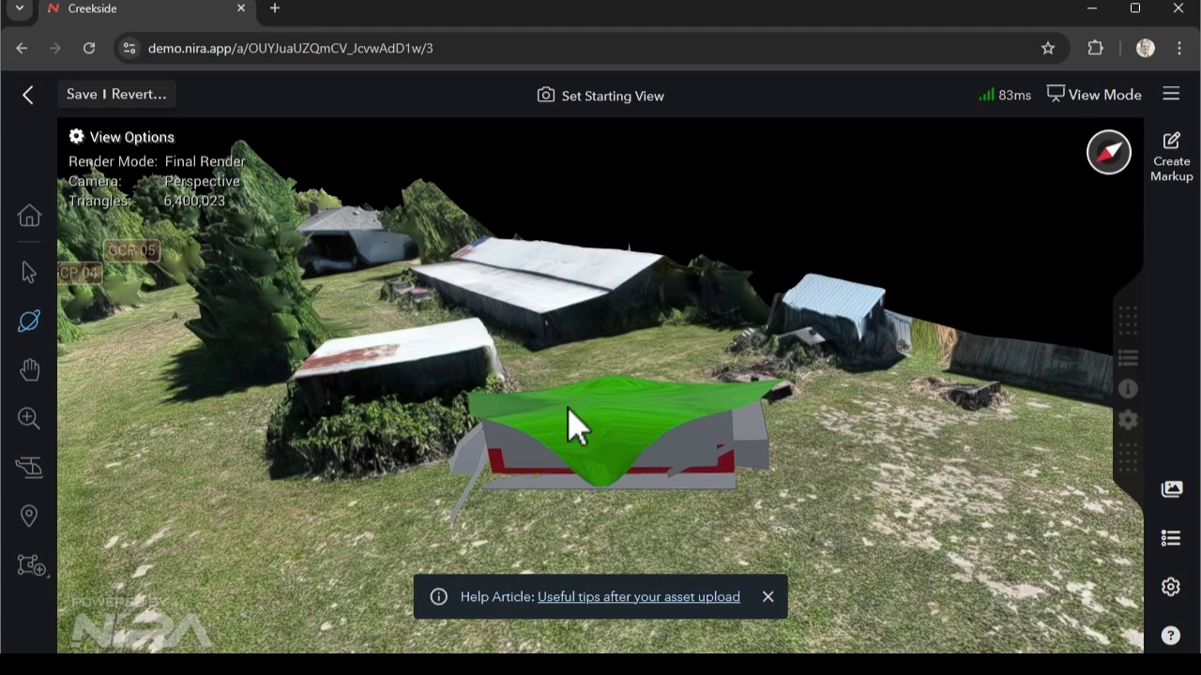
{"action": "mouse_move", "coordinate": [624, 506]}
{"action": "left_mouse_down"}
{"action": "mouse_move", "coordinate": [550, 496]}
{"action": "mouse_move", "coordinate": [418, 305]}
{"action": "left_mouse_up"}
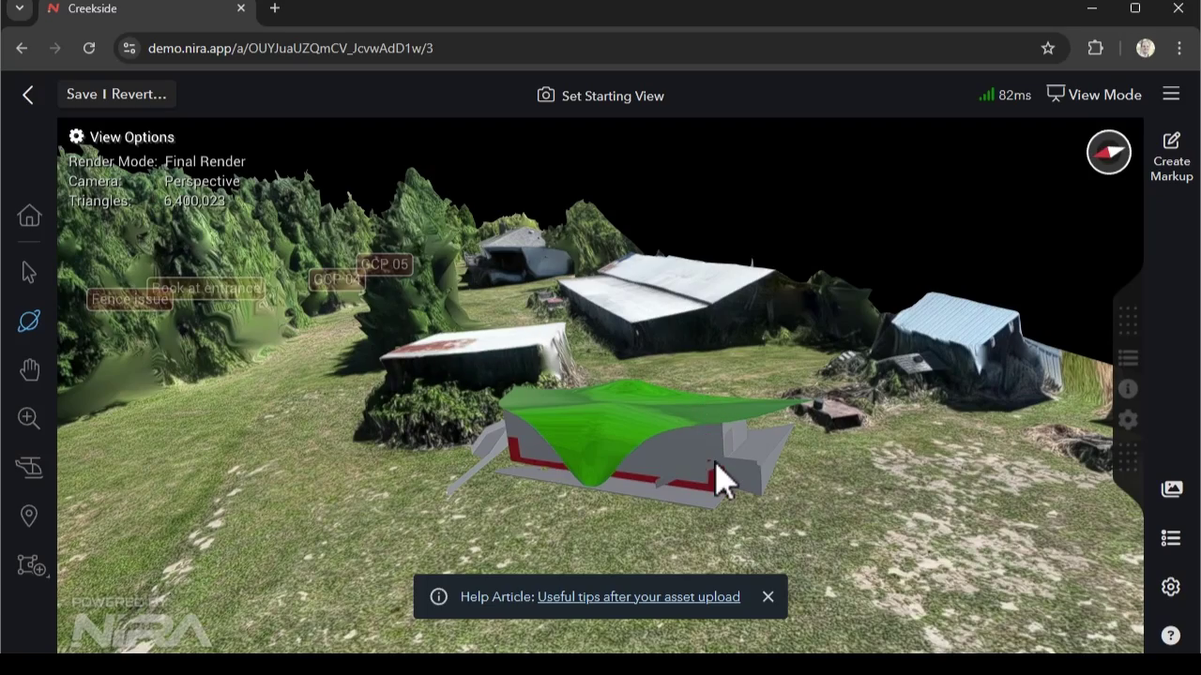
- Compare the building with the surrounding grass and sheds from farther away, ending on a close view of its front
{"action": "left_click_drag", "start_coordinate": [769, 454], "coordinate": [582, 492]}
{"action": "scroll", "coordinate": [443, 443], "scroll_direction": "down", "scroll_amount": 5}
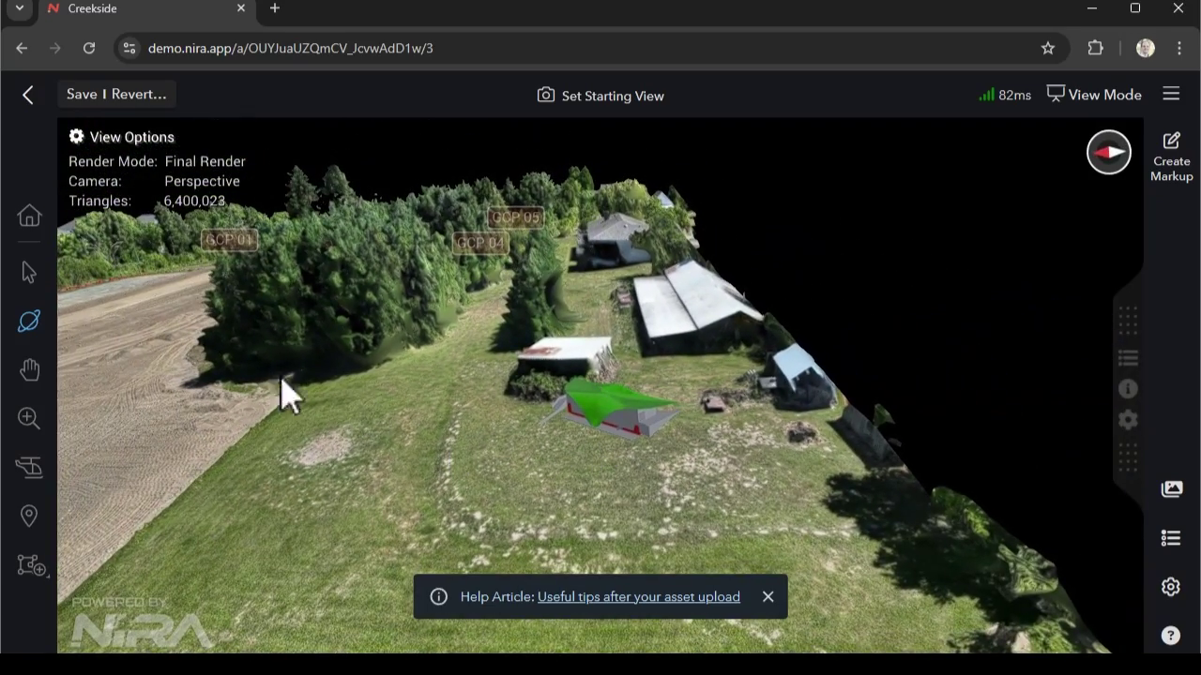
{"action": "scroll", "coordinate": [559, 462], "scroll_direction": "down", "scroll_amount": 5}
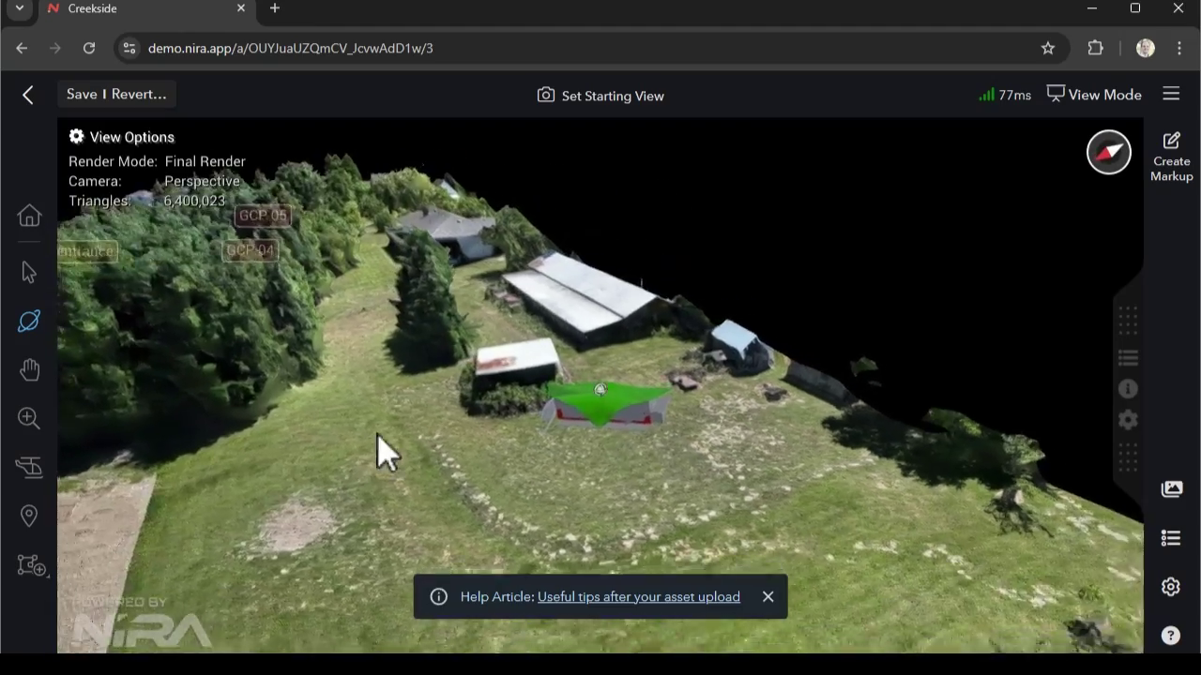
{"action": "scroll", "coordinate": [715, 453], "scroll_direction": "up", "scroll_amount": 10}
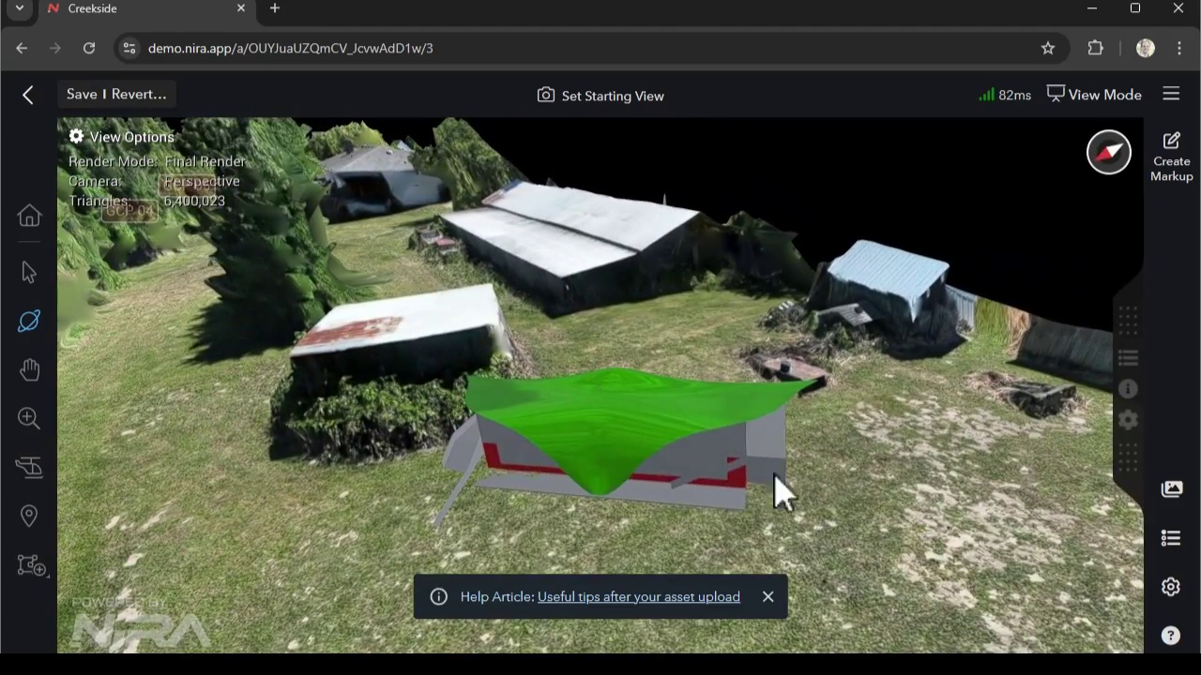
{"action": "scroll", "coordinate": [795, 479], "scroll_direction": "up", "scroll_amount": 5}
{"action": "left_click_drag", "start_coordinate": [817, 477], "coordinate": [672, 324]}
{"action": "right_click_drag", "start_coordinate": [727, 419], "coordinate": [663, 353]}
{"action": "scroll", "coordinate": [619, 329], "scroll_direction": "down", "scroll_amount": 5}
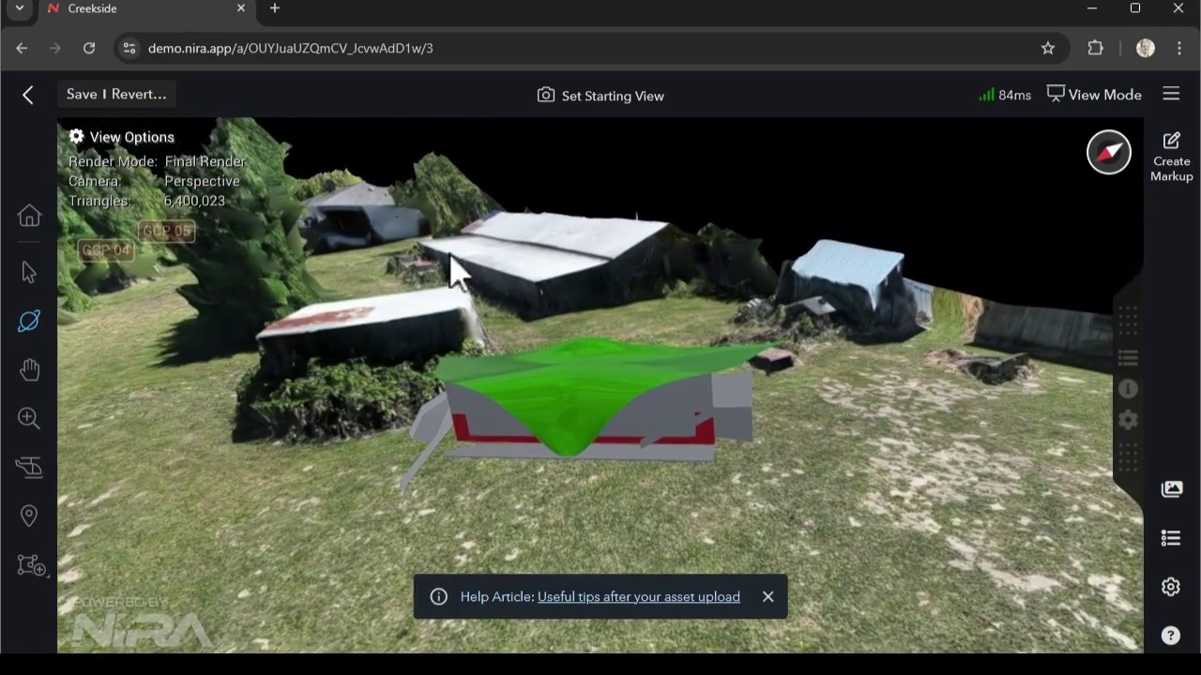
{"action": "left_click_drag", "start_coordinate": [605, 408], "coordinate": [767, 385]}
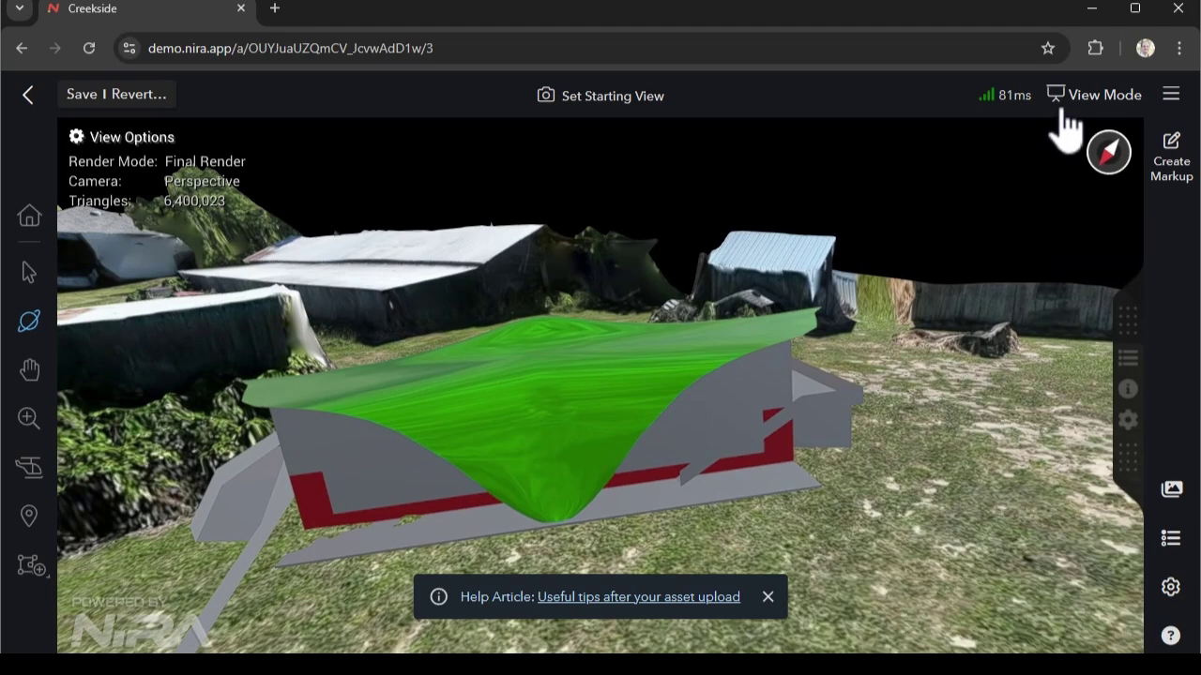